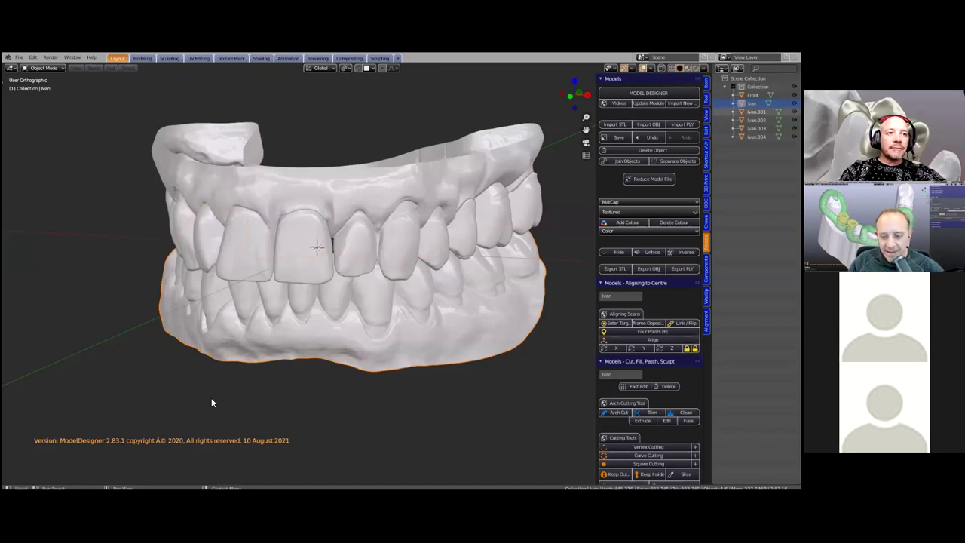
Step: Select the upper arch Ivan.004 and show the Crown & Bridge panels in the sidebar
scroll(370, 348, down, 2)
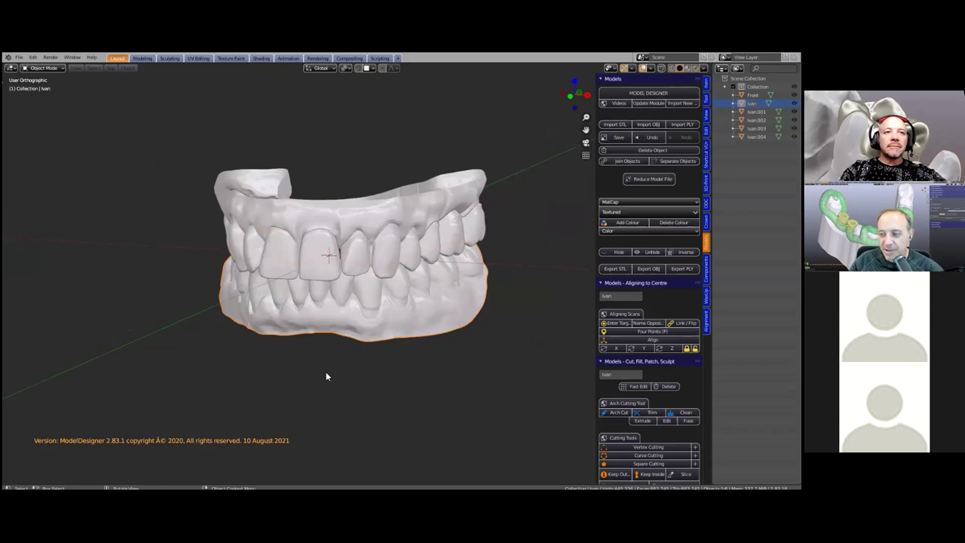
scroll(327, 376, up, 2)
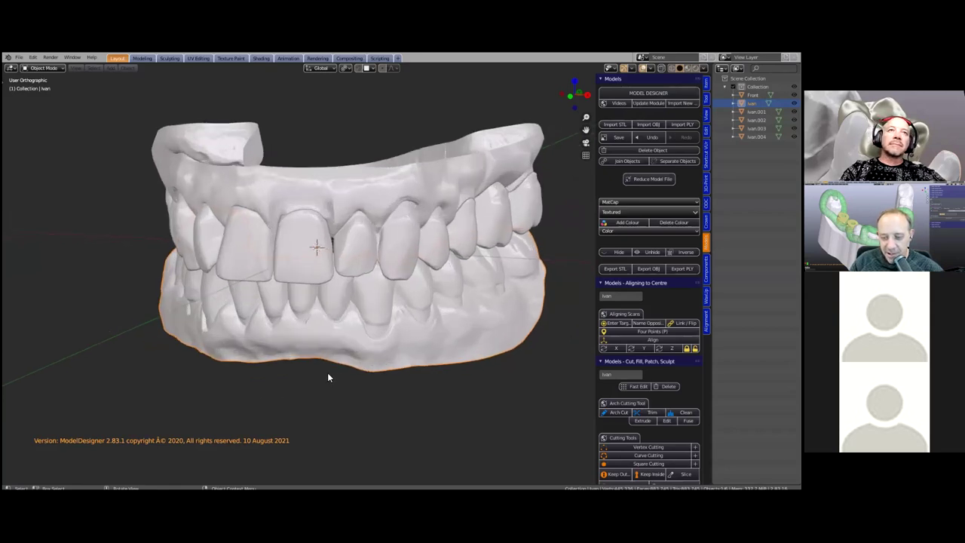
middle_drag(337, 361, 361, 220)
click(362, 221)
scroll(362, 220, up, 2)
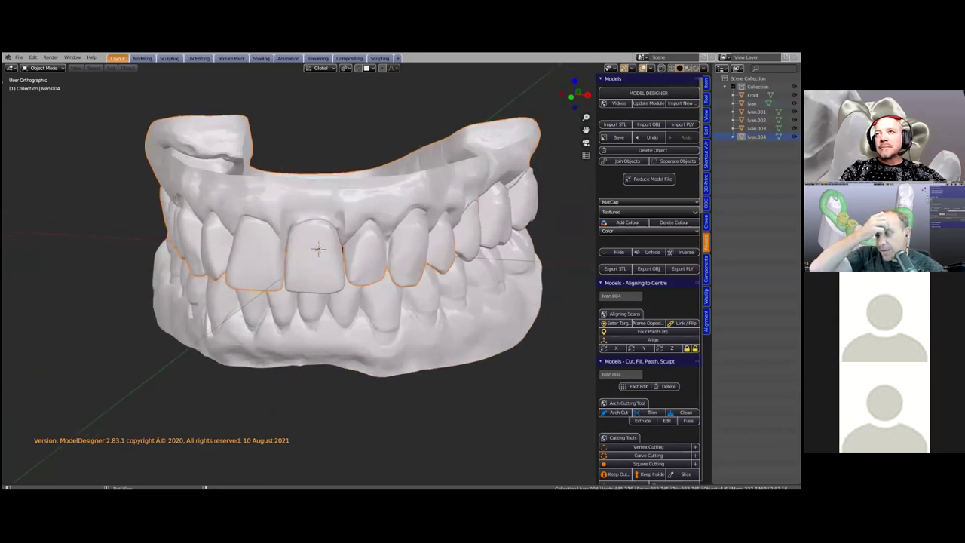
click(706, 220)
Step: Widen the 3-D viewport and orbit the dental scan to inspect the arches
drag(710, 221, 736, 221)
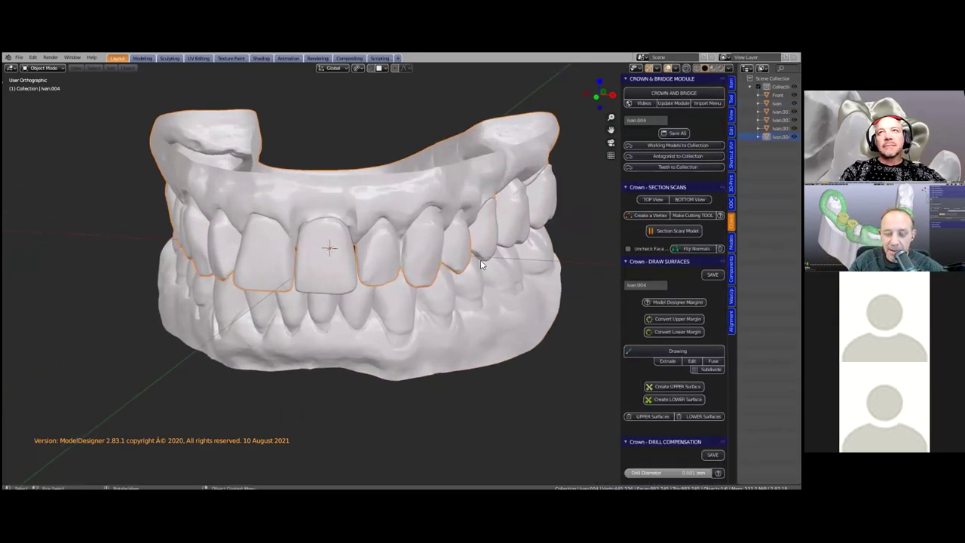
middle_drag(429, 215, 380, 236)
scroll(400, 181, down, 2)
scroll(406, 307, up, 2)
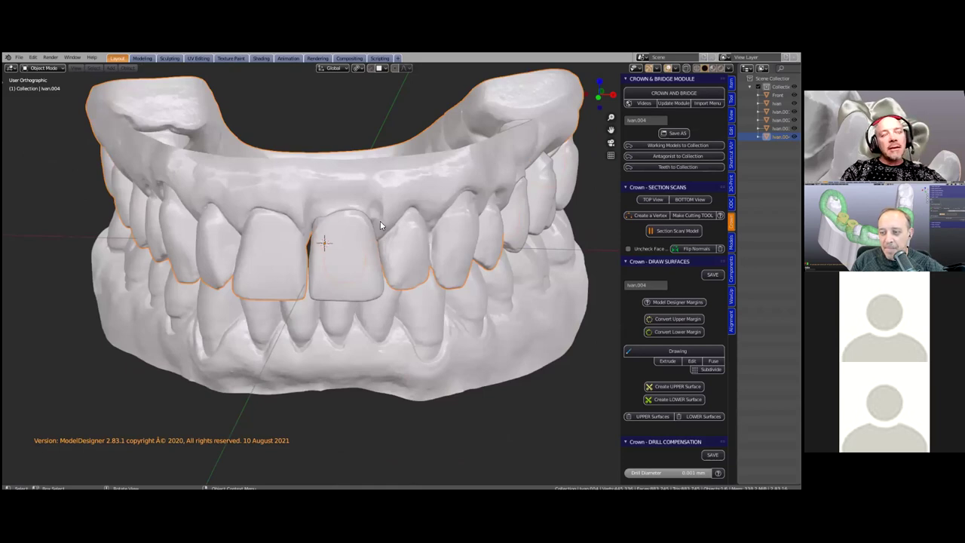
scroll(380, 220, down, 2)
middle_drag(370, 216, 356, 260)
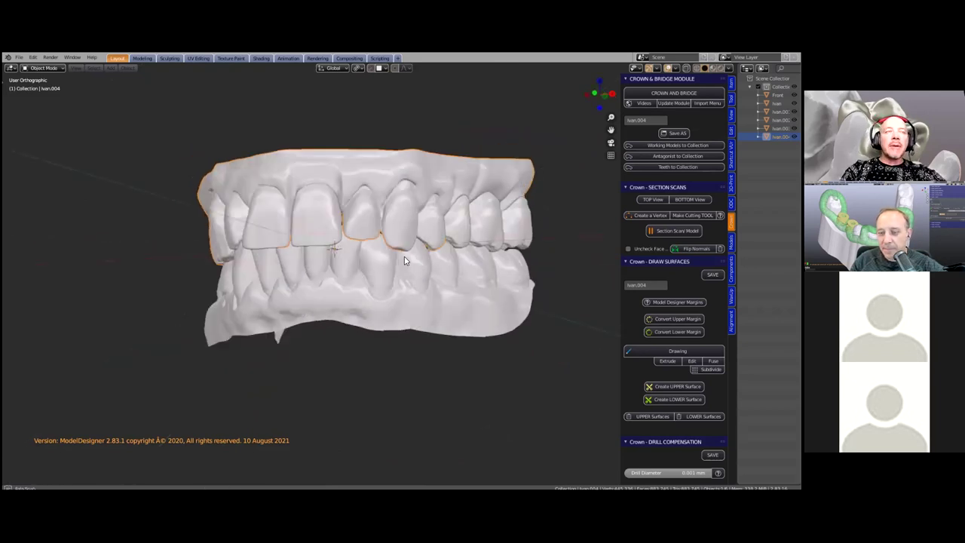
scroll(402, 252, up, 3)
scroll(369, 245, down, 1)
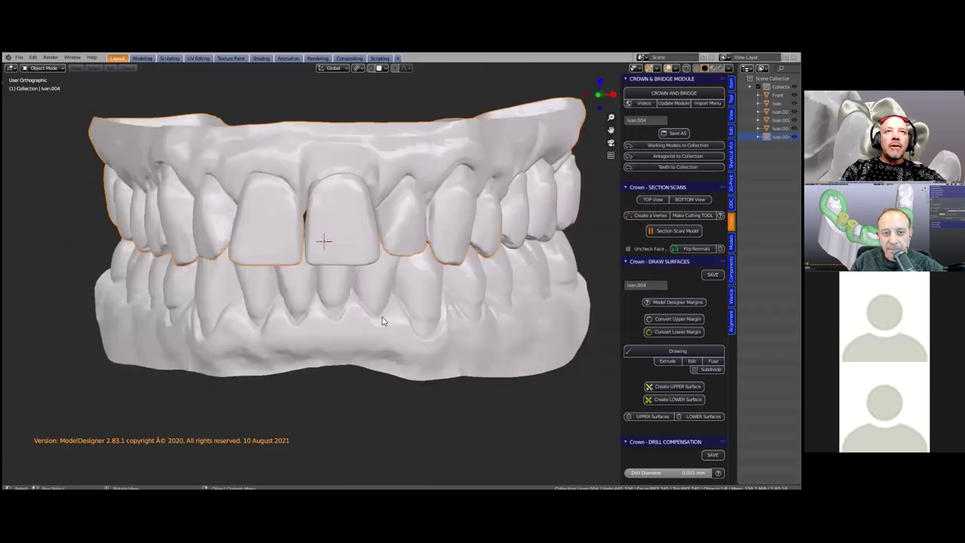
Step: Inspect the Front tooth and Ivan.001, then reselect Ivan.004 as the working model
click(296, 202)
middle_drag(575, 222, 400, 235)
click(455, 274)
key(KP_1)
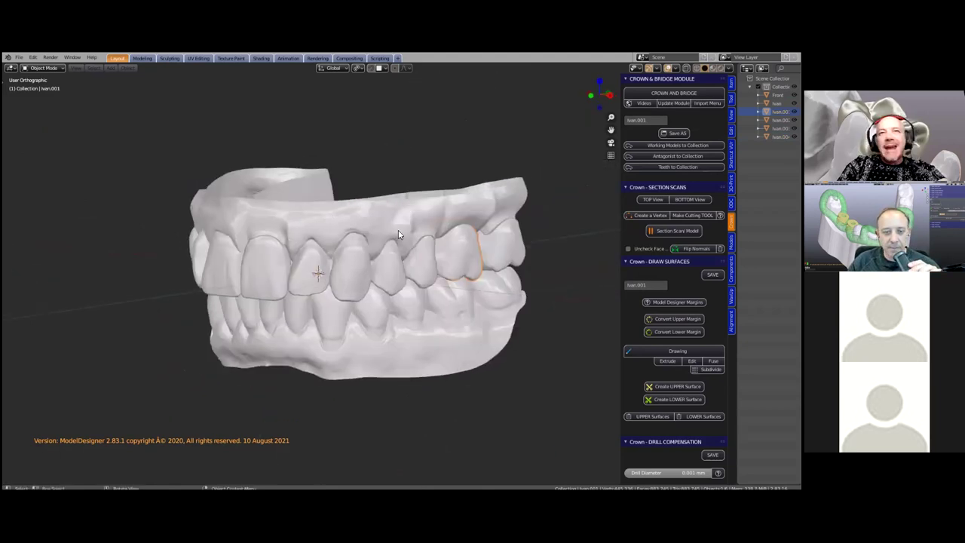
click(380, 212)
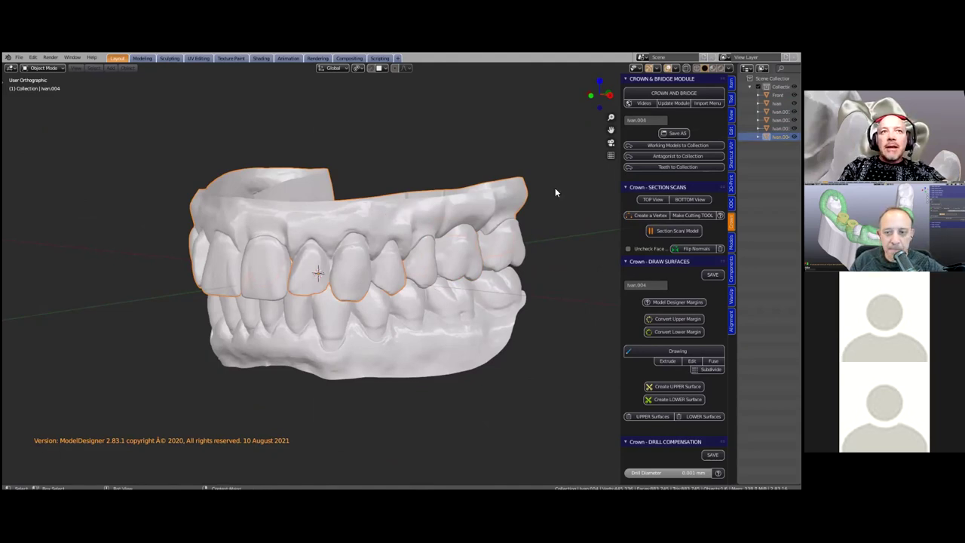
middle_drag(440, 217, 443, 283)
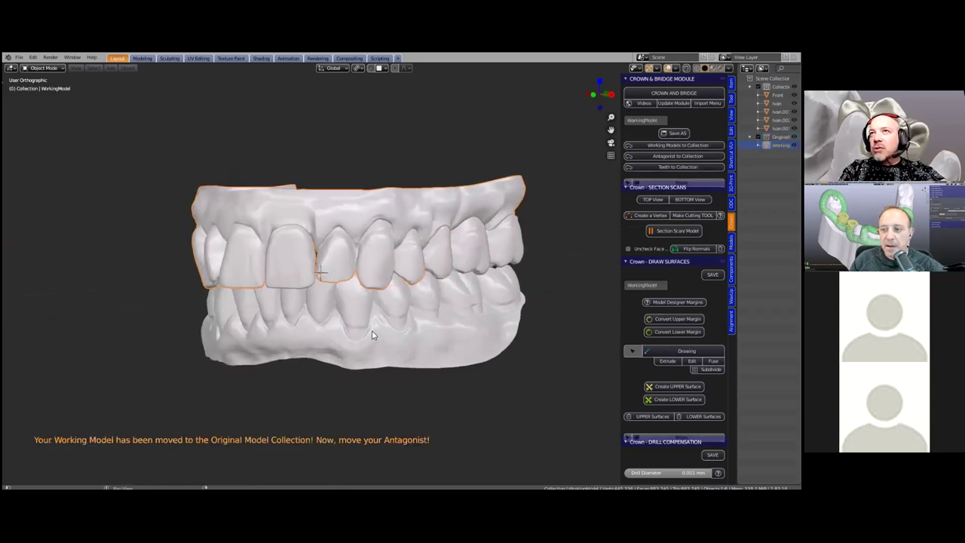
Step: Select the lower jaw Ivan and move it to the antagonist collection
click(455, 226)
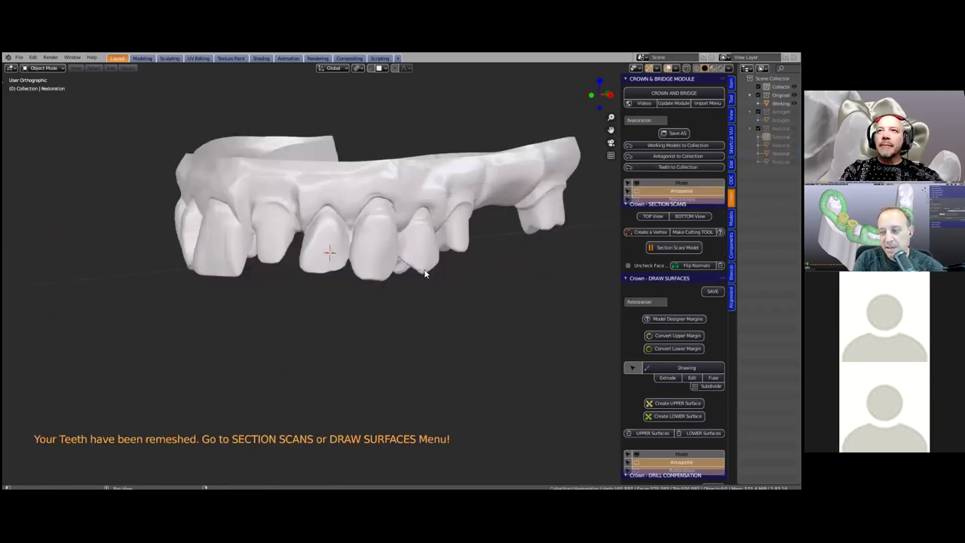
scroll(424, 273, down, 2)
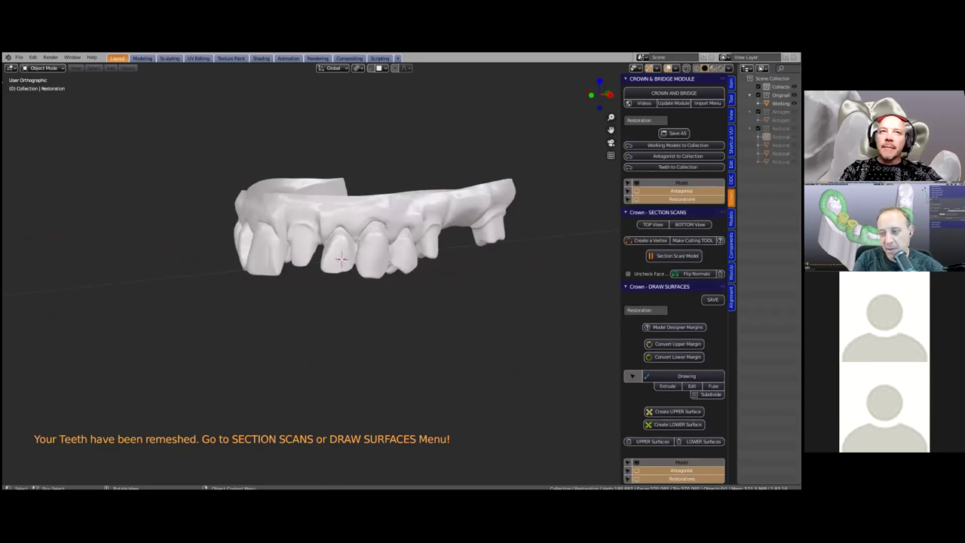
scroll(378, 195, up, 3)
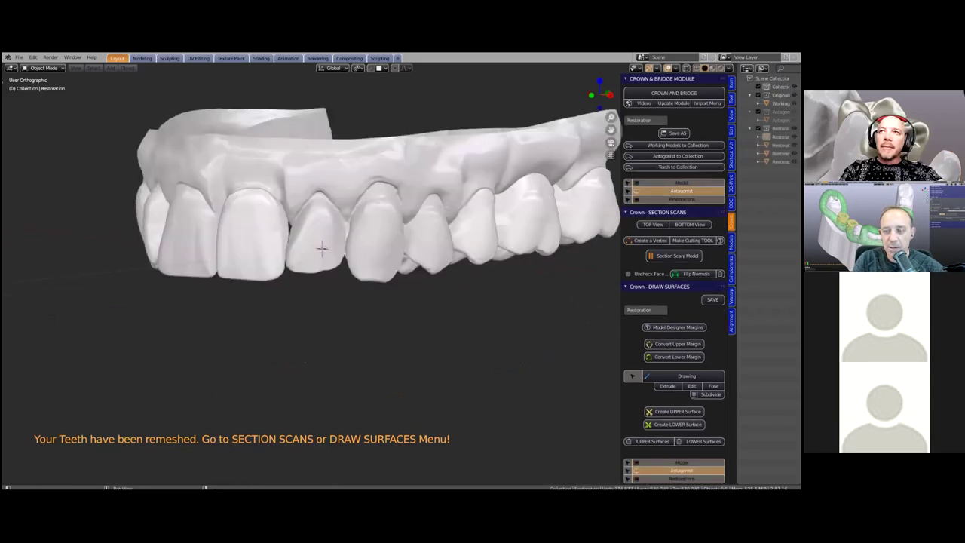
Step: Show only the upper jaw, select the WorkingModel, and begin drawing a margin line
key(2)
key(1)
key(3)
middle_drag(507, 309, 291, 177)
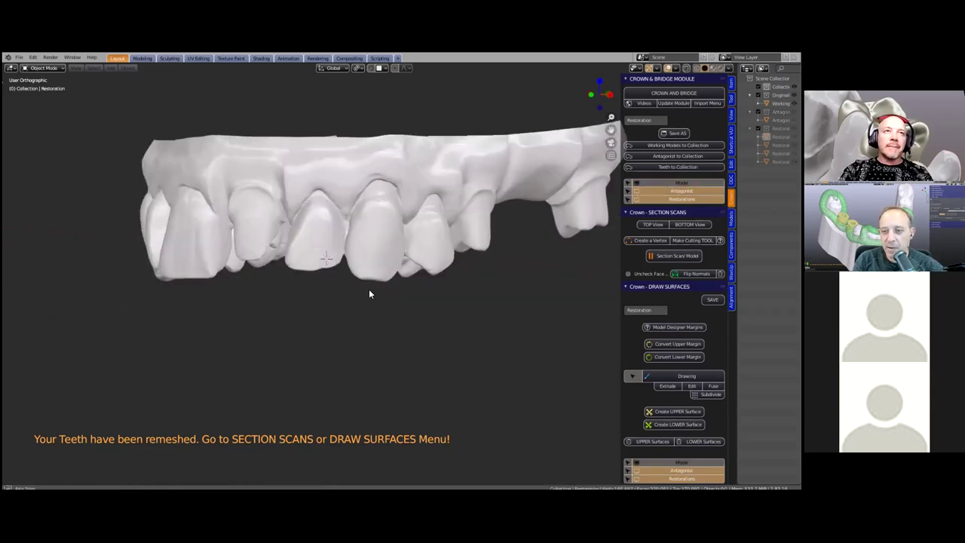
middle_drag(368, 293, 512, 211)
scroll(512, 211, up, 5)
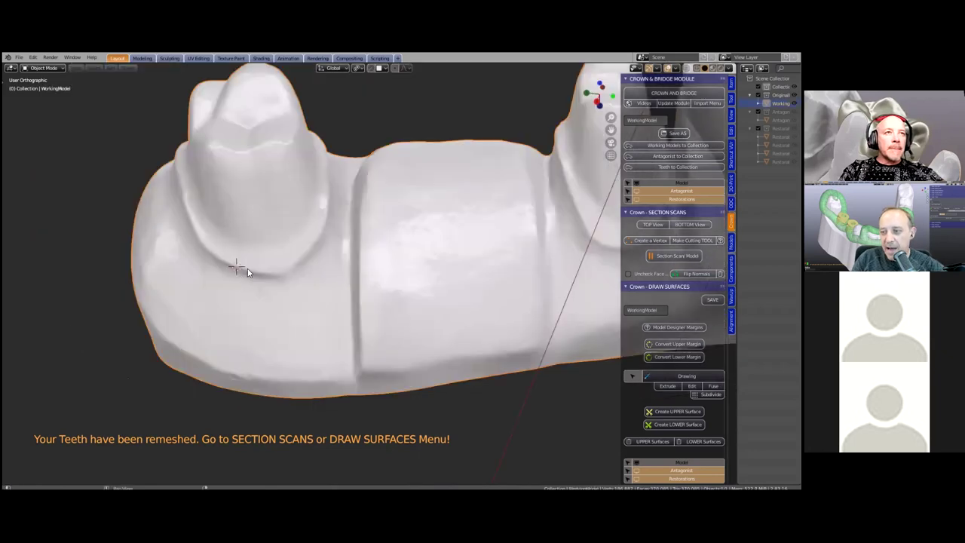
scroll(226, 294, down, 4)
click(243, 269)
drag(246, 272, 280, 273)
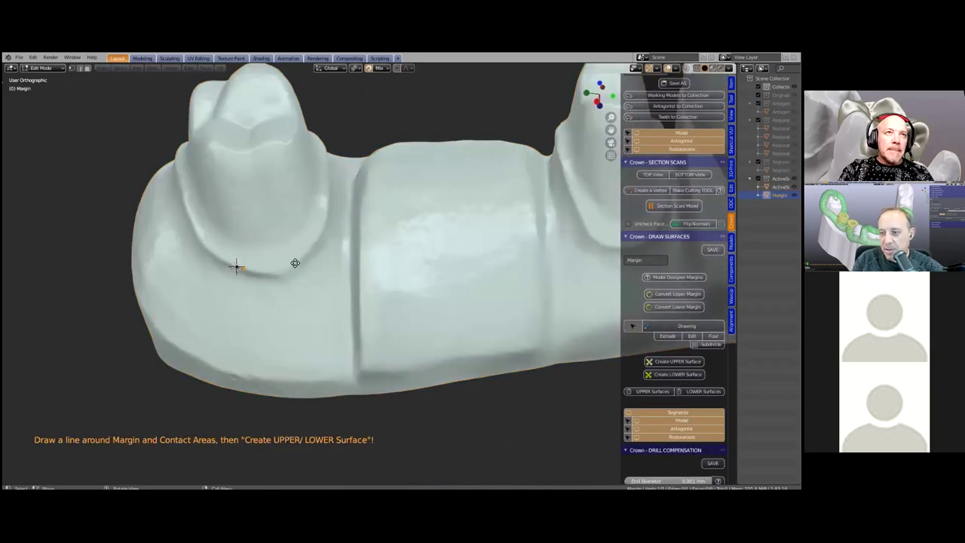
Step: Trace the margin line around the prepared abutment by extruding points along the crown edge
key(e)
click(310, 249)
key(e)
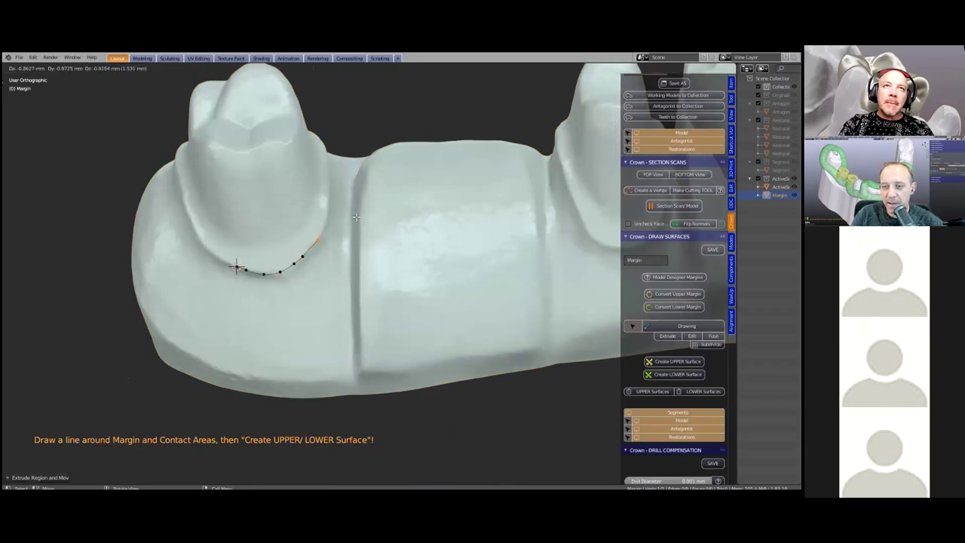
click(427, 221)
middle_drag(427, 221, 455, 226)
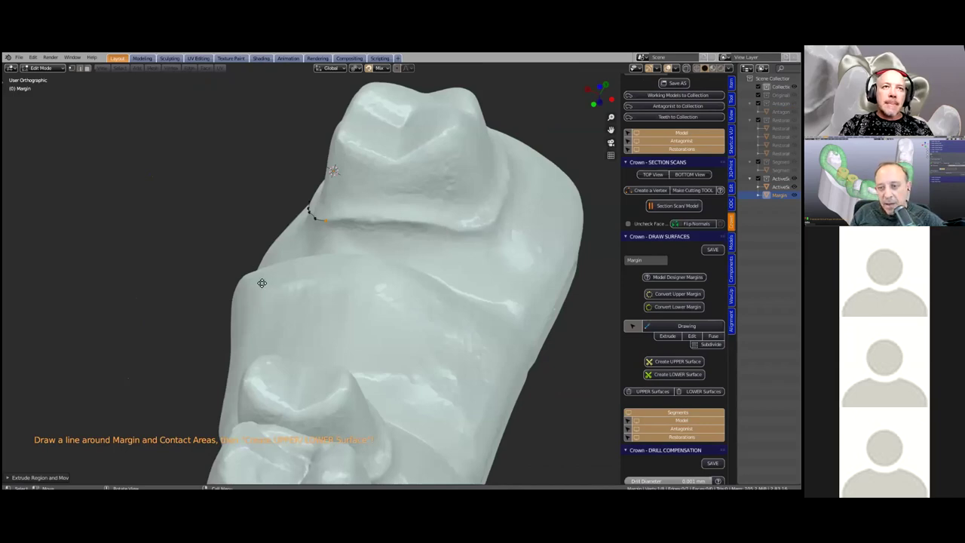
key(e)
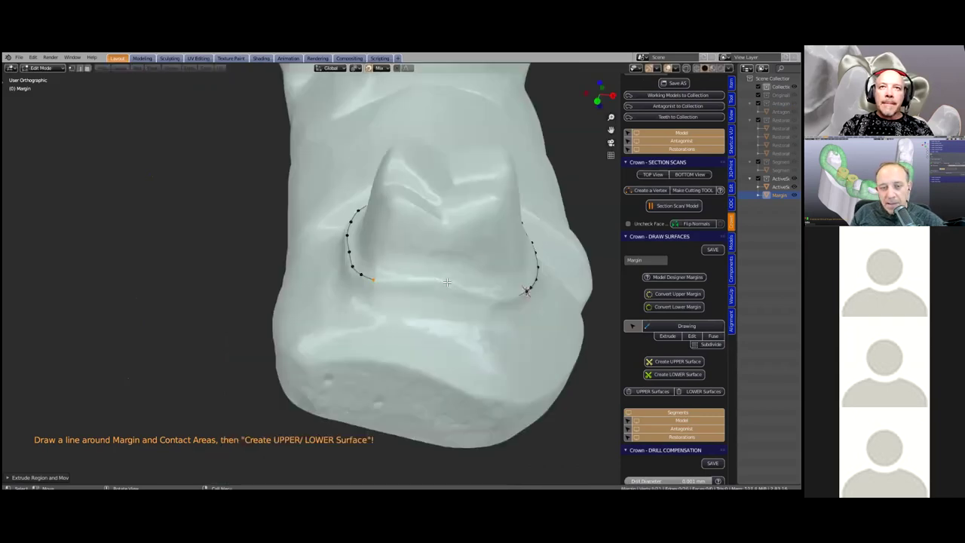
drag(447, 281, 513, 297)
click(512, 297)
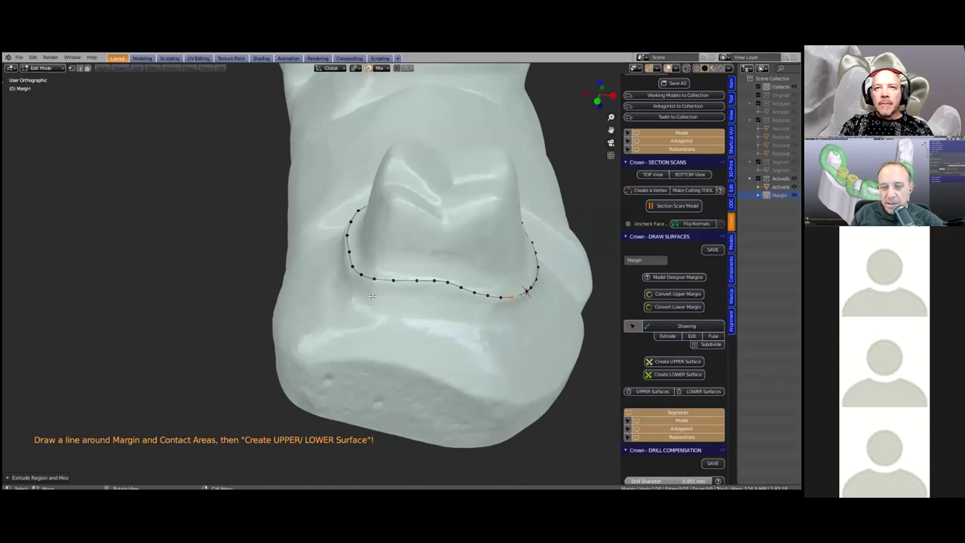
Step: Select the gum model SegmentUpper to prepare a new margin
middle_drag(372, 297, 577, 385)
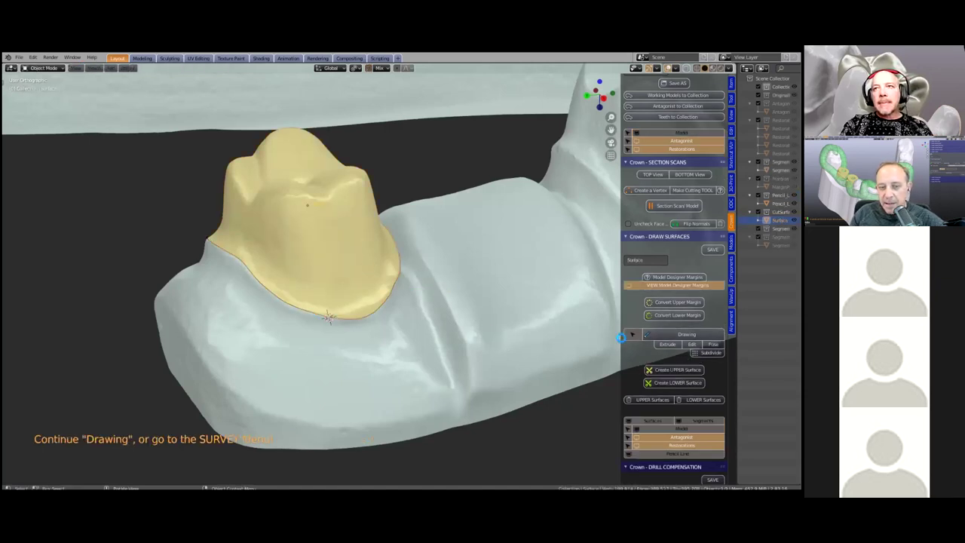
click(409, 282)
middle_drag(409, 282, 357, 260)
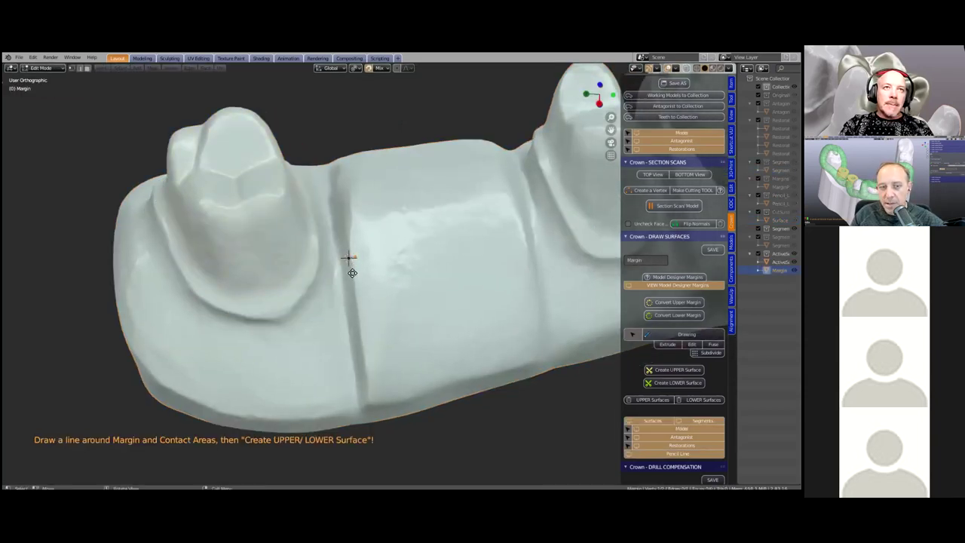
Step: Start a new margin line, placing points along the lower ridge and up the right side
key(g)
click(356, 291)
click(369, 314)
click(398, 324)
click(497, 313)
click(530, 298)
click(536, 281)
click(531, 262)
click(525, 239)
click(521, 217)
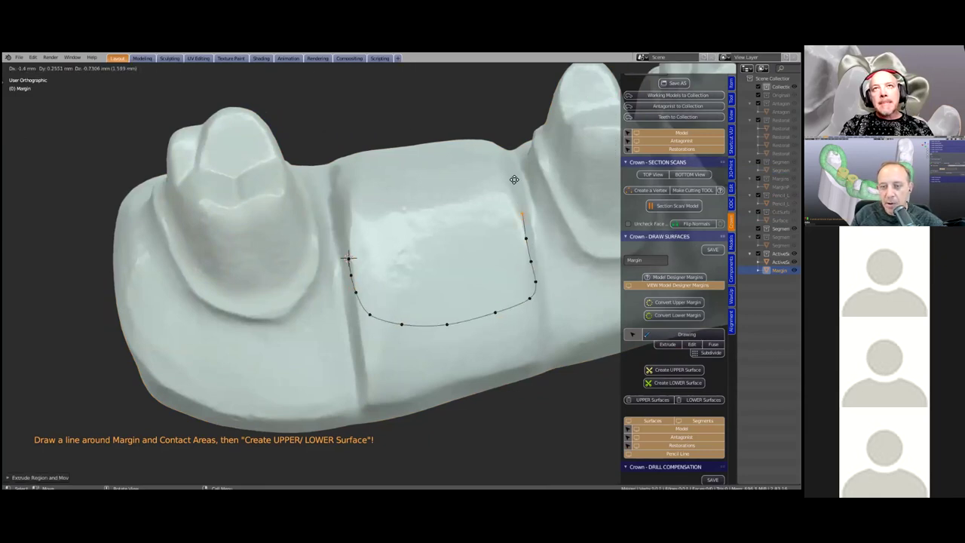
click(505, 149)
click(505, 135)
click(493, 123)
Step: Continue the margin across the top ridge and down the left side, closing the pontic loop
middle_drag(493, 123, 460, 116)
click(457, 118)
click(423, 118)
click(388, 121)
click(362, 124)
click(347, 136)
click(337, 159)
click(332, 197)
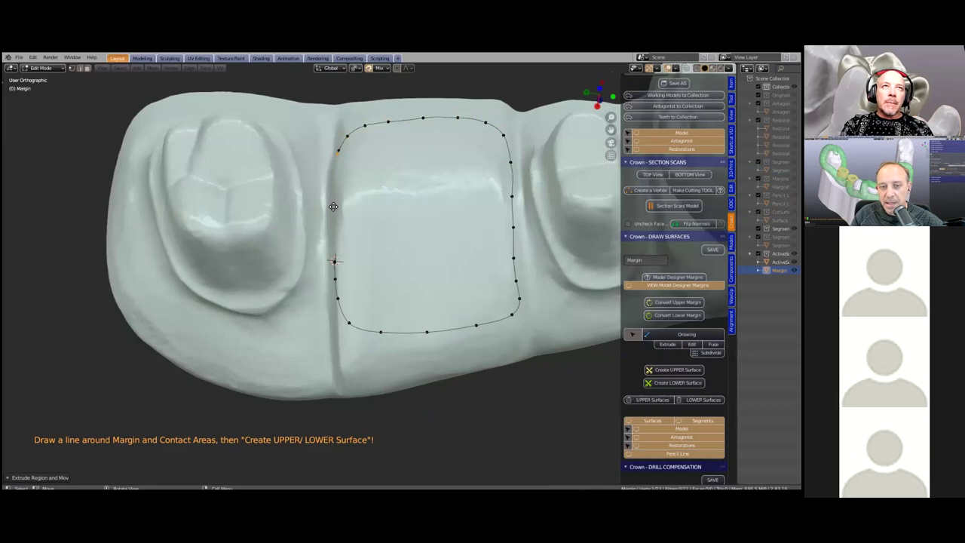
click(330, 227)
click(334, 256)
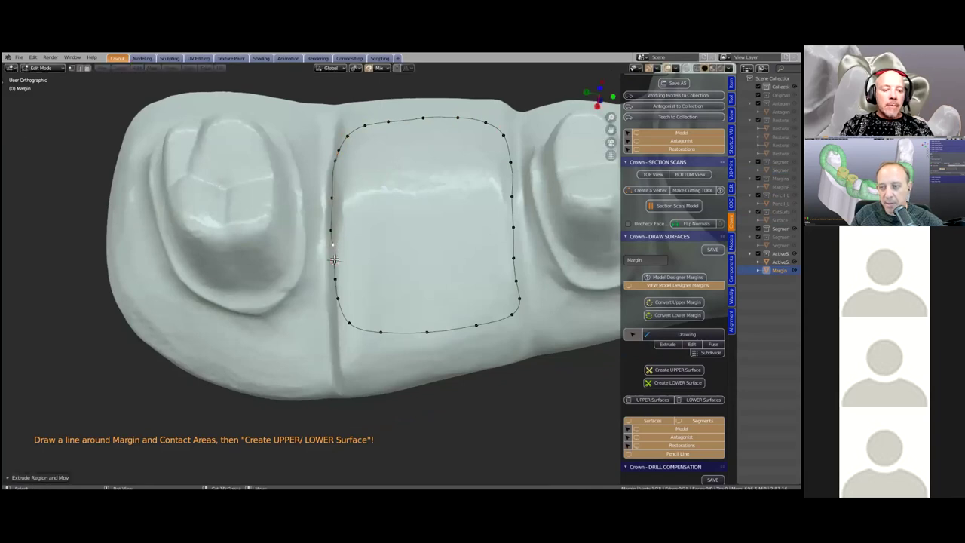
Step: Reveal the crowns, check the margin, and create the second upper surface
middle_drag(391, 260, 452, 218)
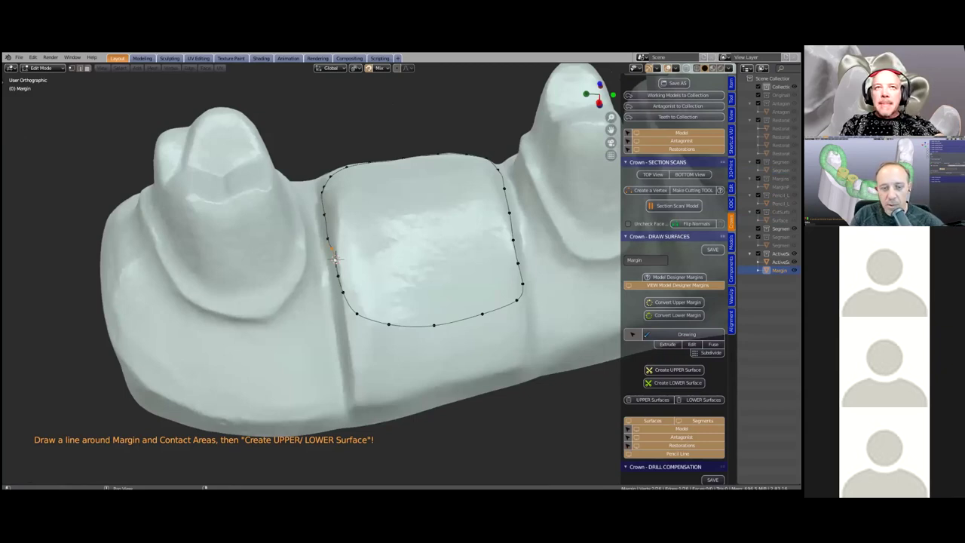
key(alt+h)
middle_drag(342, 246, 460, 279)
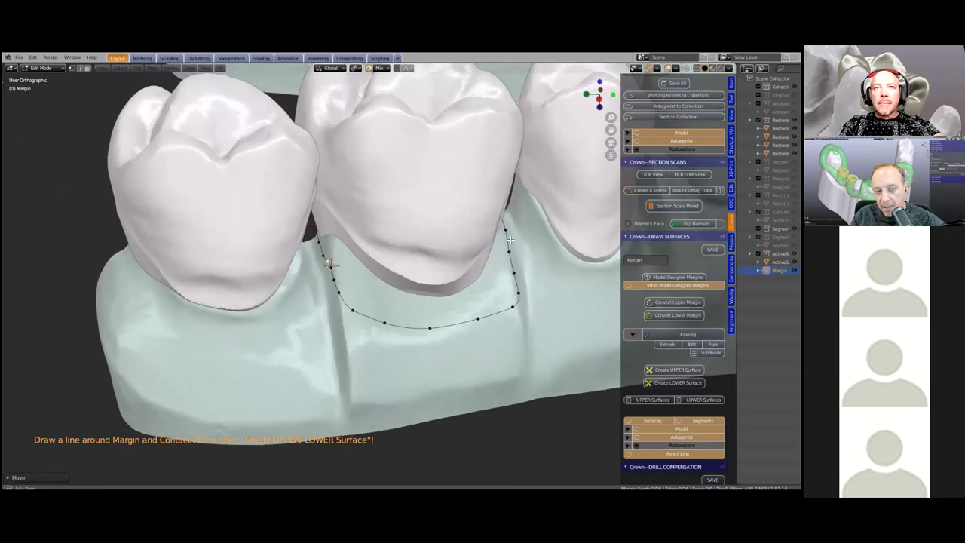
middle_drag(511, 239, 573, 316)
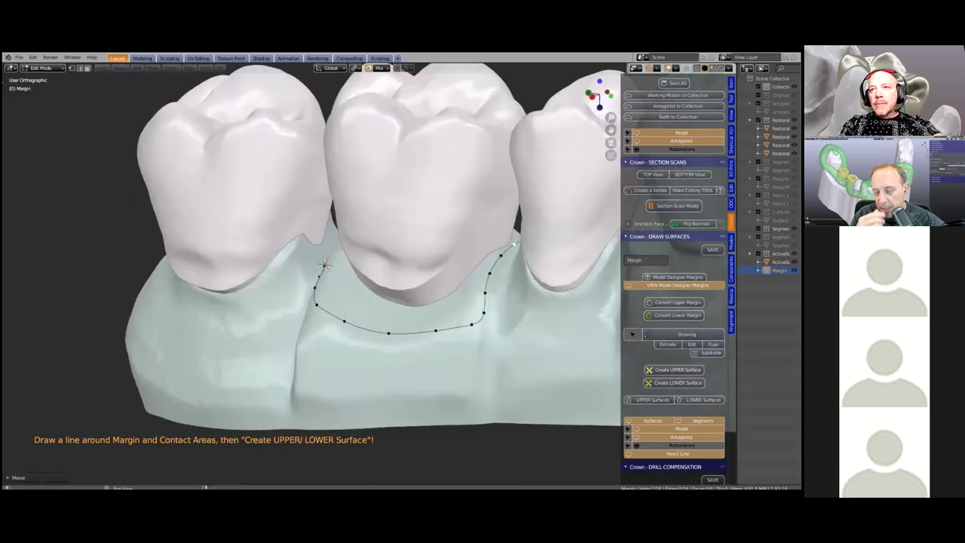
click(676, 369)
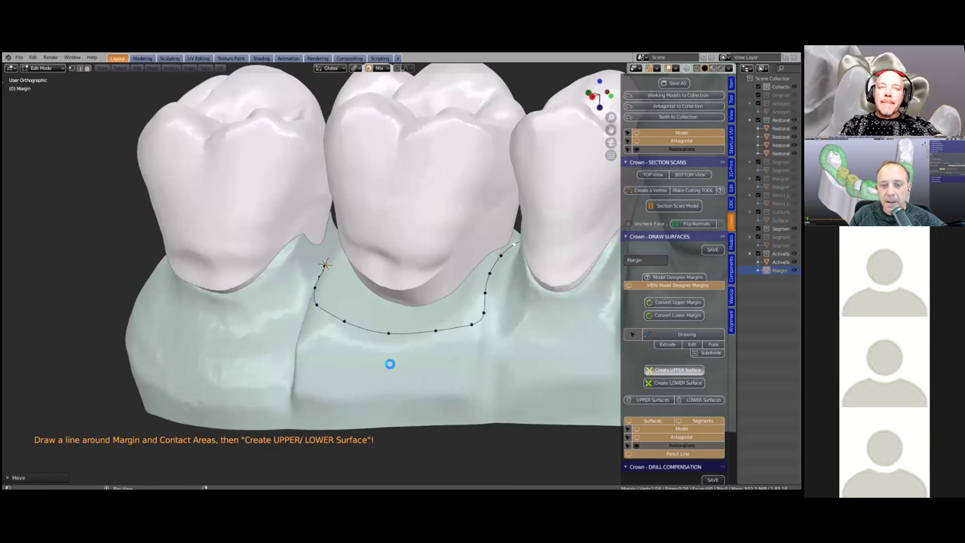
middle_drag(414, 269, 388, 225)
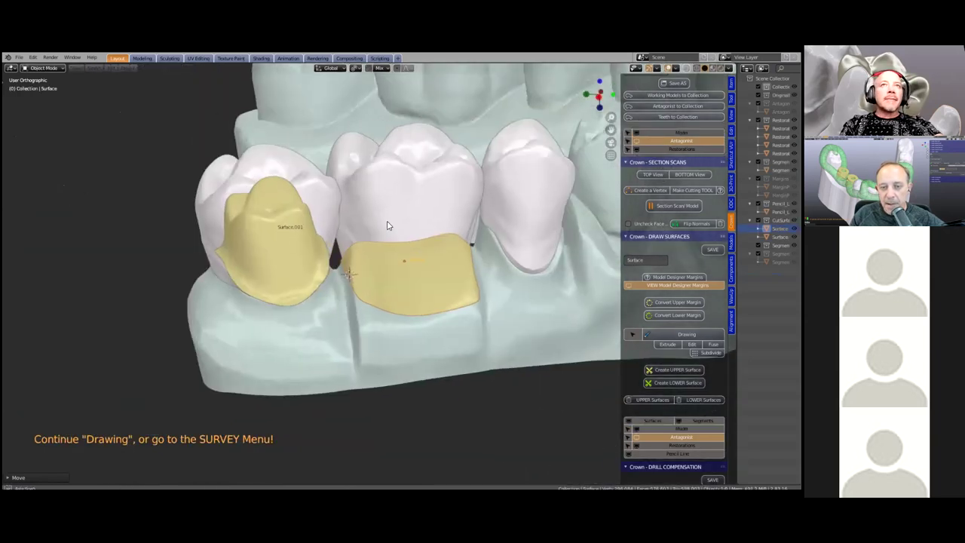
Step: Open the recent file BRIDGE_Surfaces.blend without saving the current work
click(20, 59)
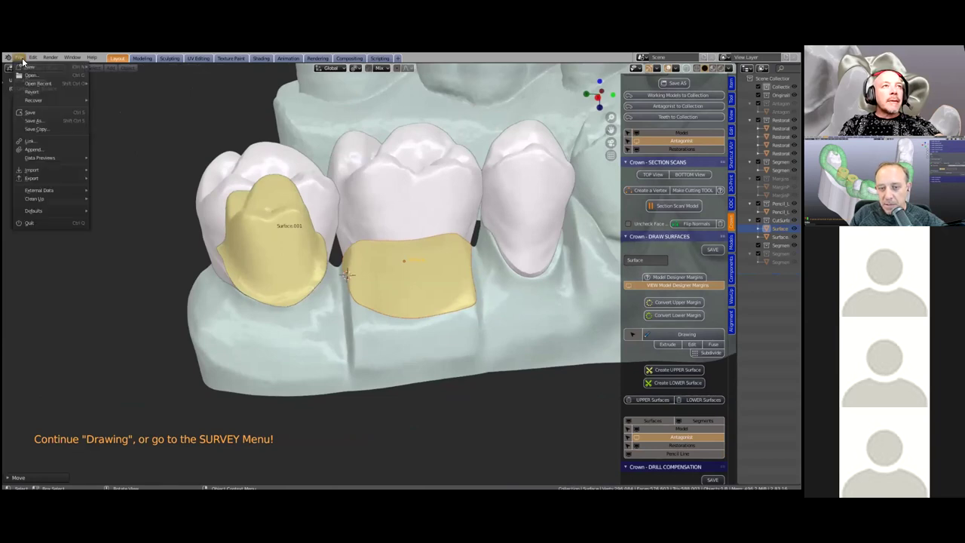
mouse_move(34, 86)
click(35, 77)
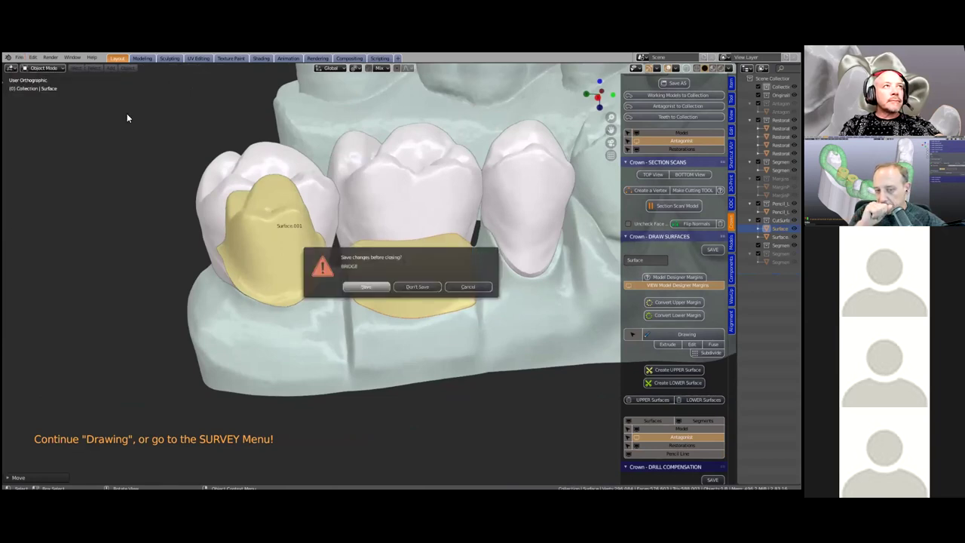
click(429, 285)
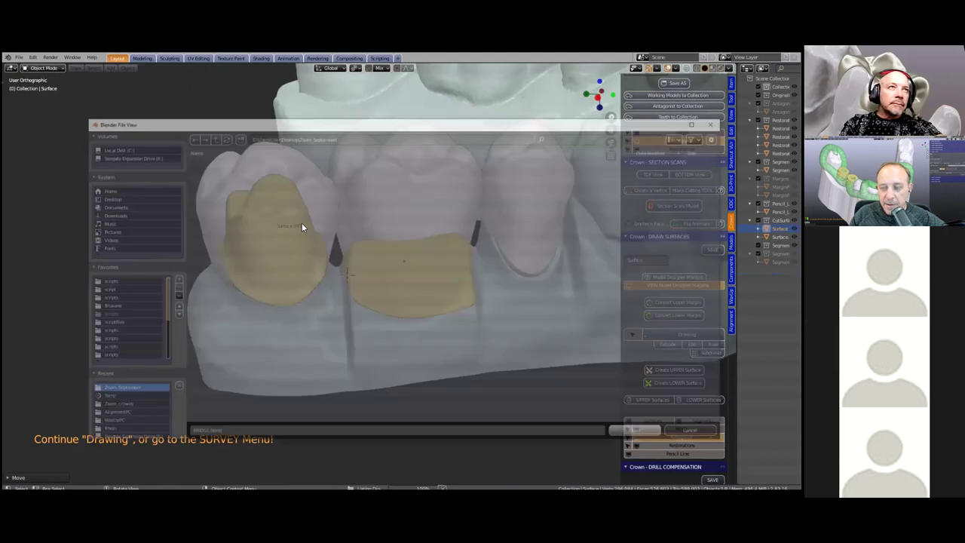
double_click(273, 170)
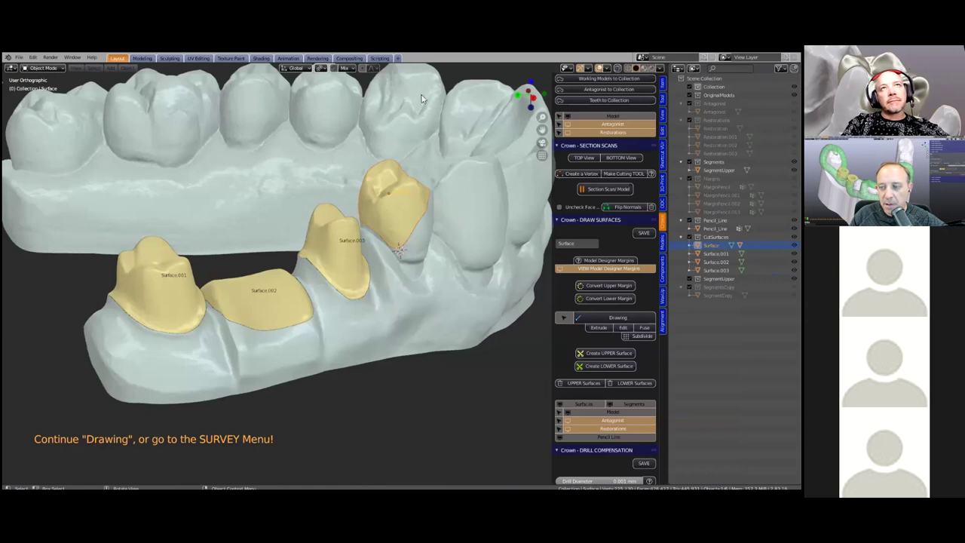
Step: Hide the upper jaw and select Surface.001 plus the middle, third and back crown surfaces
key(h)
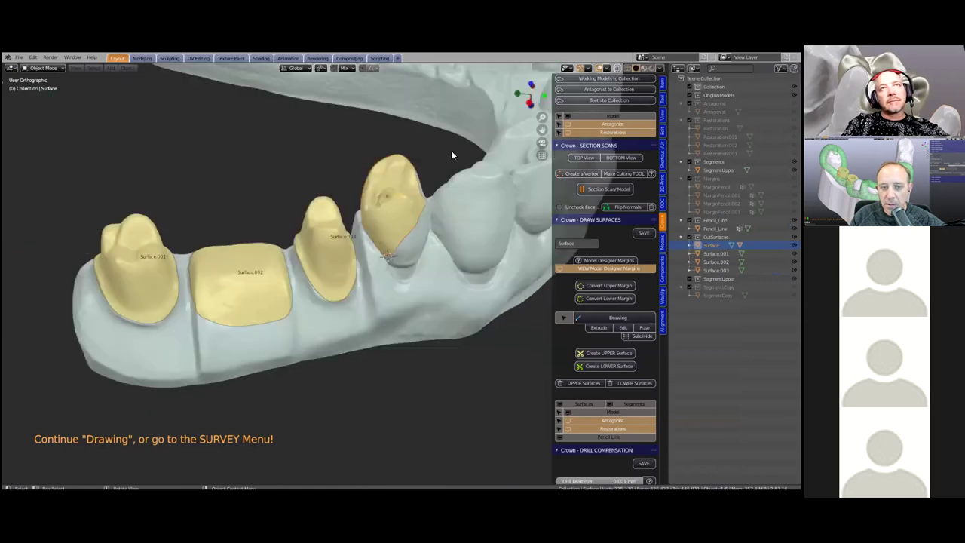
scroll(450, 165, up, 2)
click(435, 177)
middle_drag(435, 180, 384, 222)
click(382, 186)
middle_drag(381, 186, 121, 294)
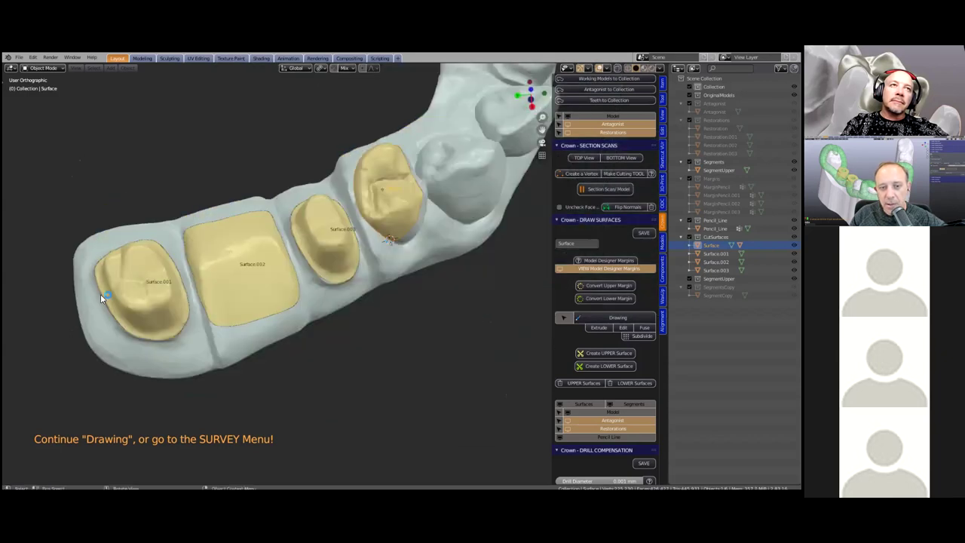
click(121, 282)
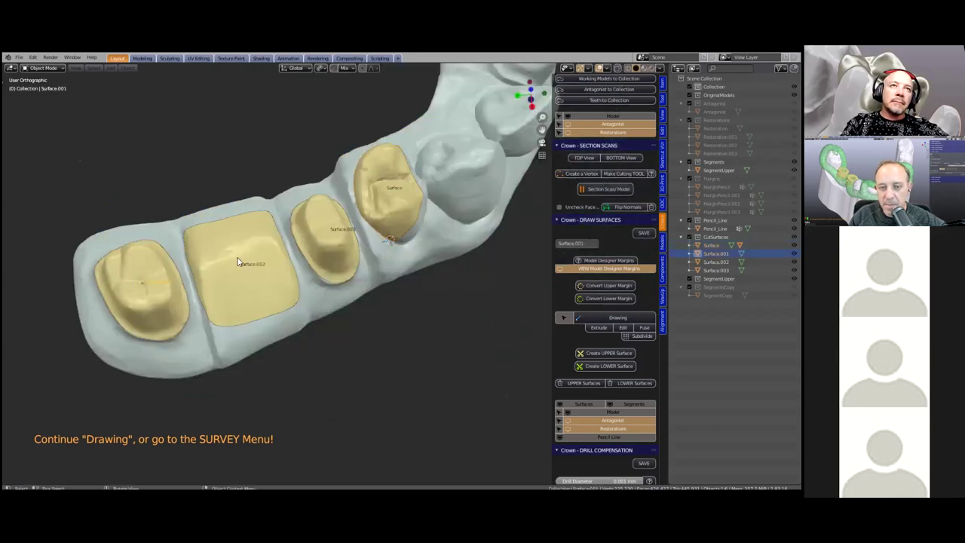
middle_drag(255, 274, 209, 269)
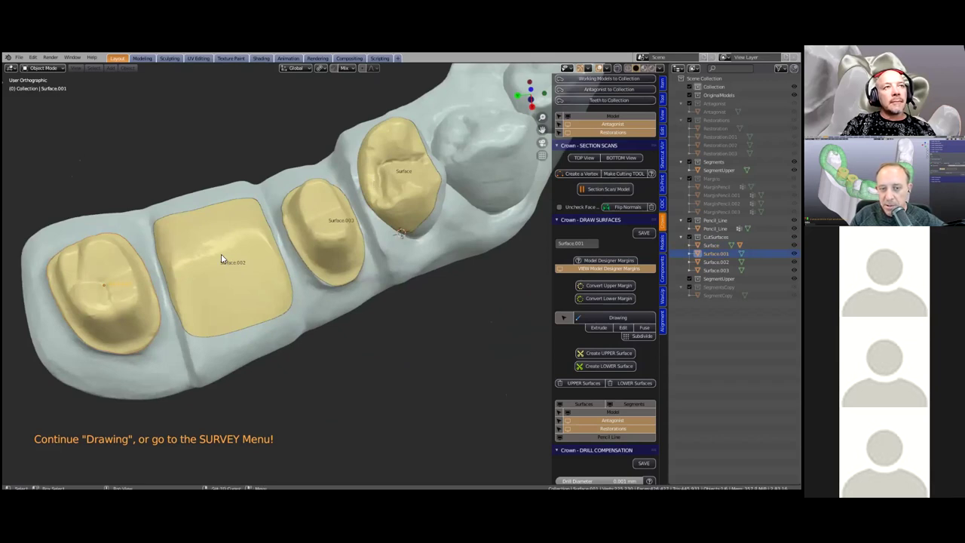
shift+click(233, 251)
shift+click(336, 218)
shift+click(395, 185)
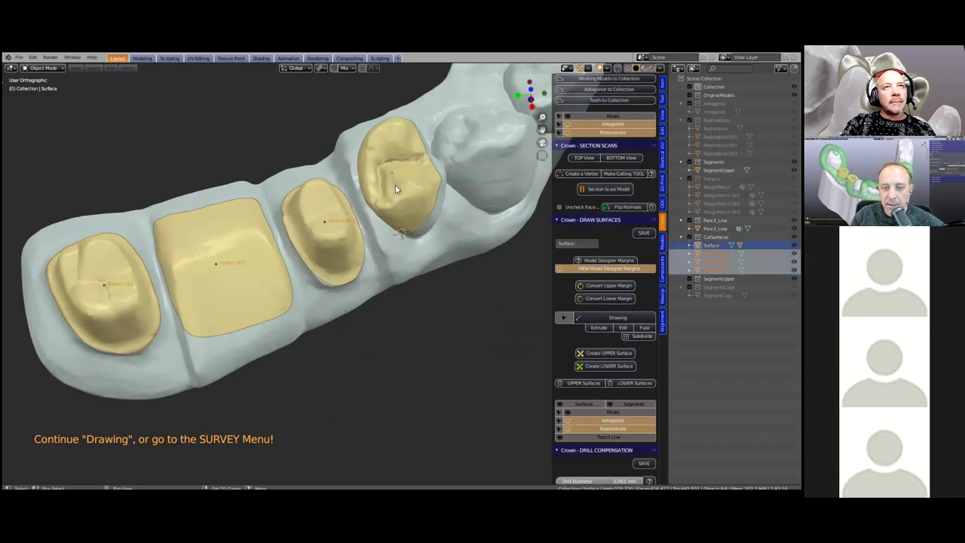
scroll(625, 340, down, 5)
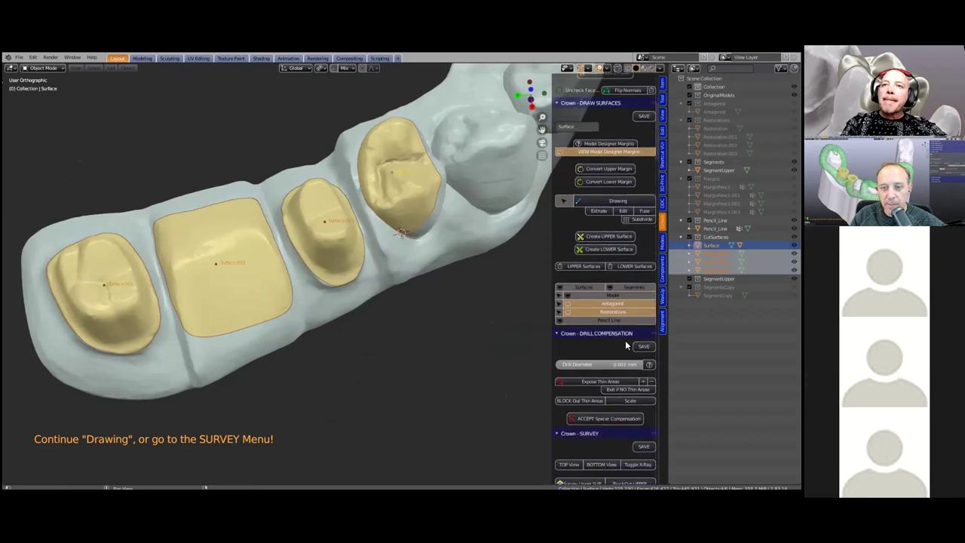
Step: Survey the four selected upper surfaces to create SurveyUpper and orbit around it
scroll(625, 341, down, 3)
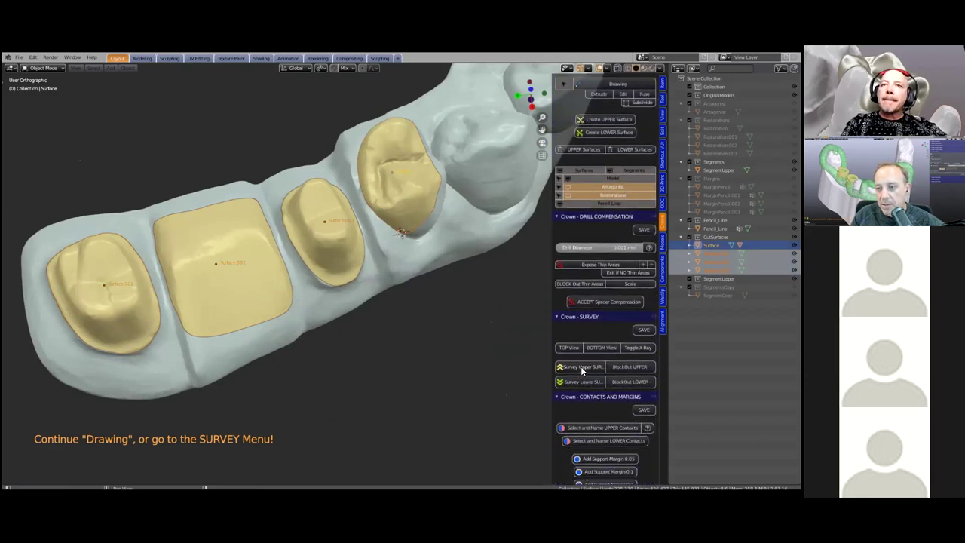
click(582, 368)
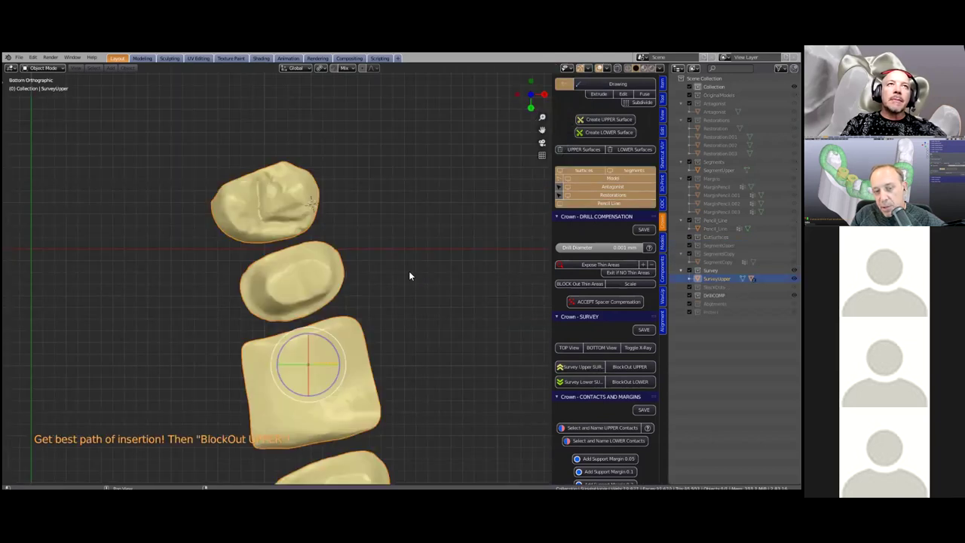
middle_drag(397, 273, 328, 271)
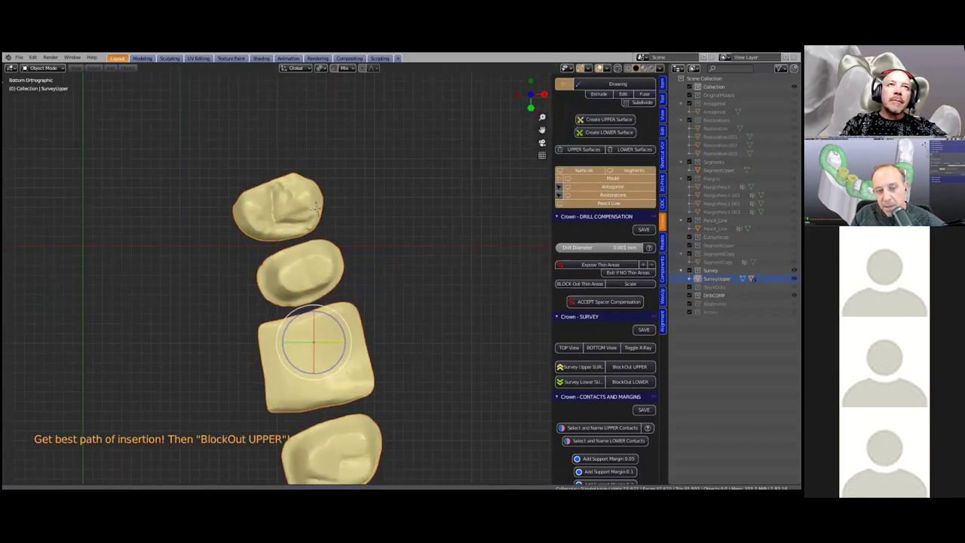
shift+middle_drag(316, 210, 326, 134)
drag(325, 280, 332, 273)
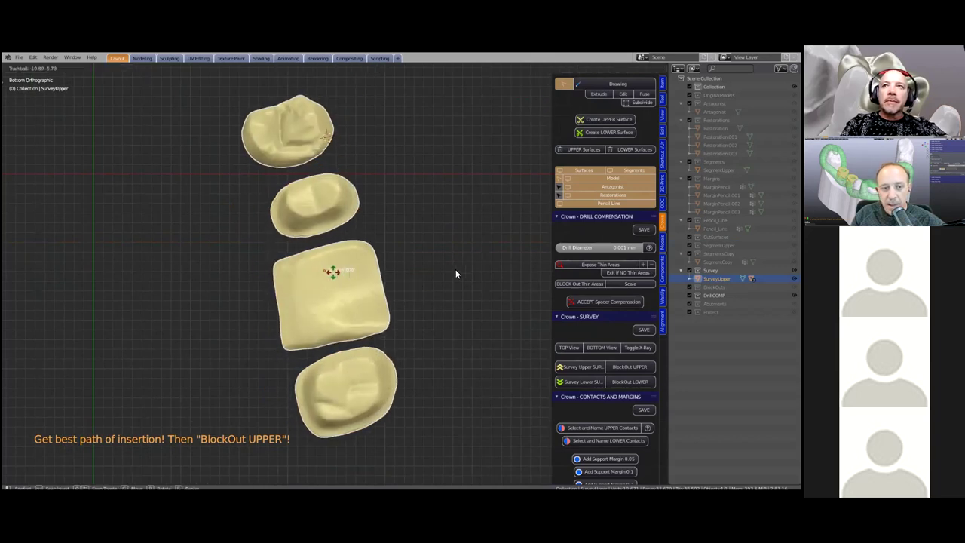
Step: Turn on X-Ray and rotate the surveyed teeth to refine the insertion path
click(635, 347)
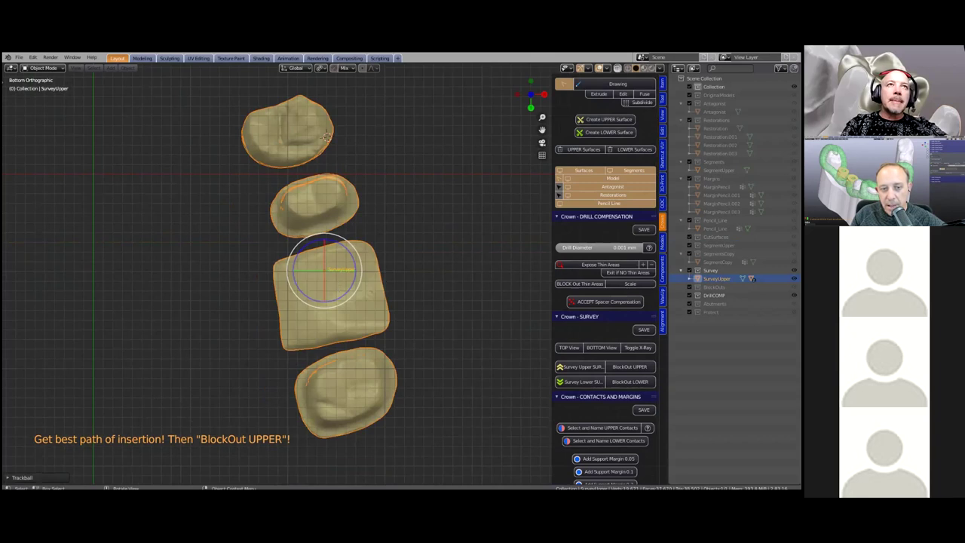
scroll(332, 279, up, 1)
key(r)
key(r)
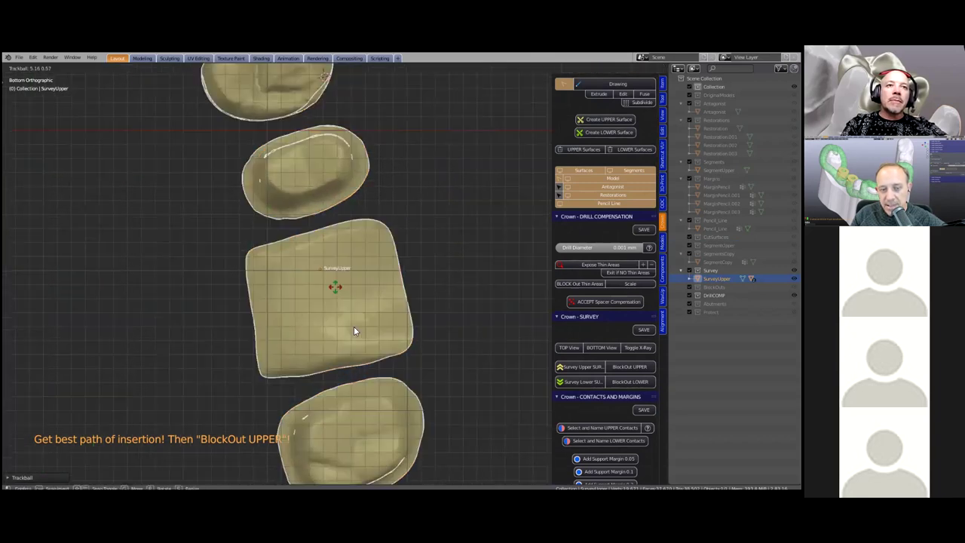
click(300, 401)
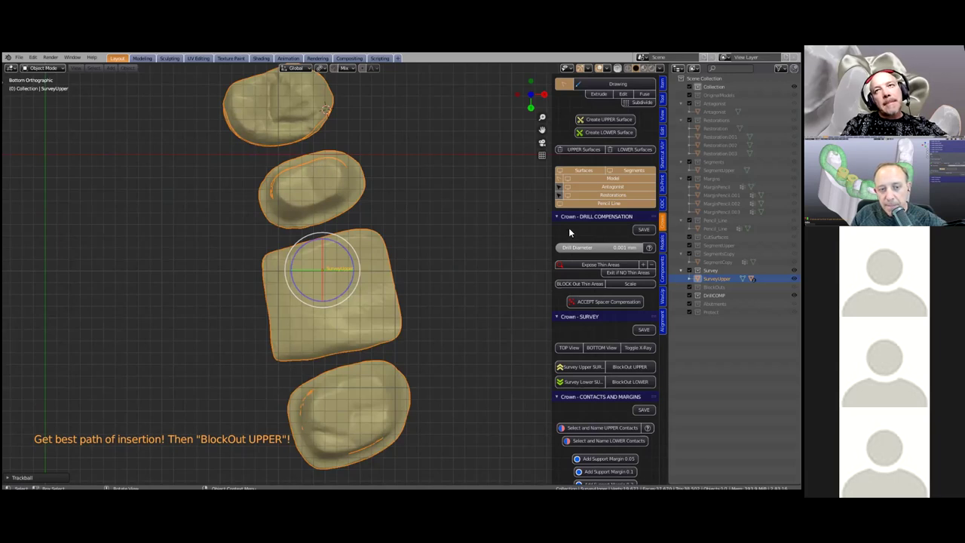
Step: Block out the upper surfaces and inspect the first blue surveyed abutment from the side
click(620, 366)
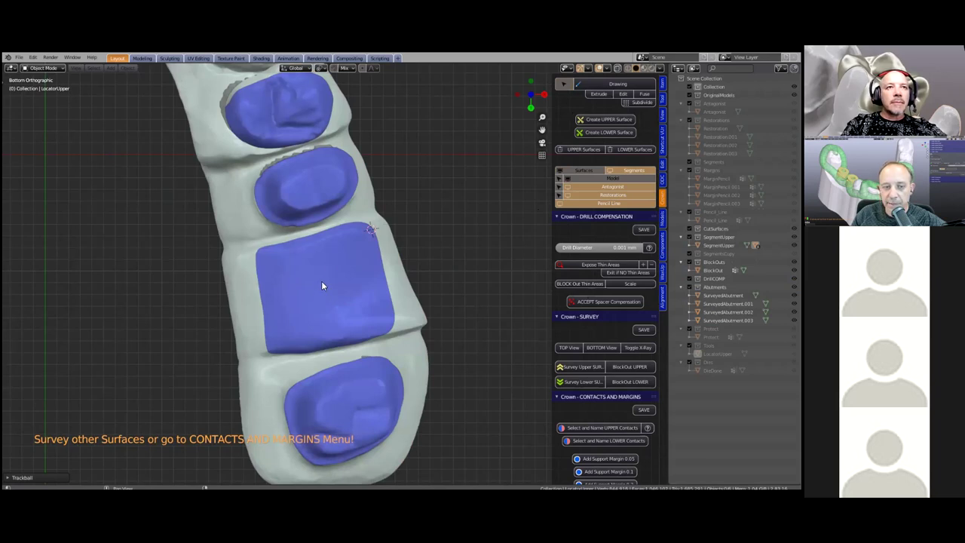
scroll(203, 255, down, 2)
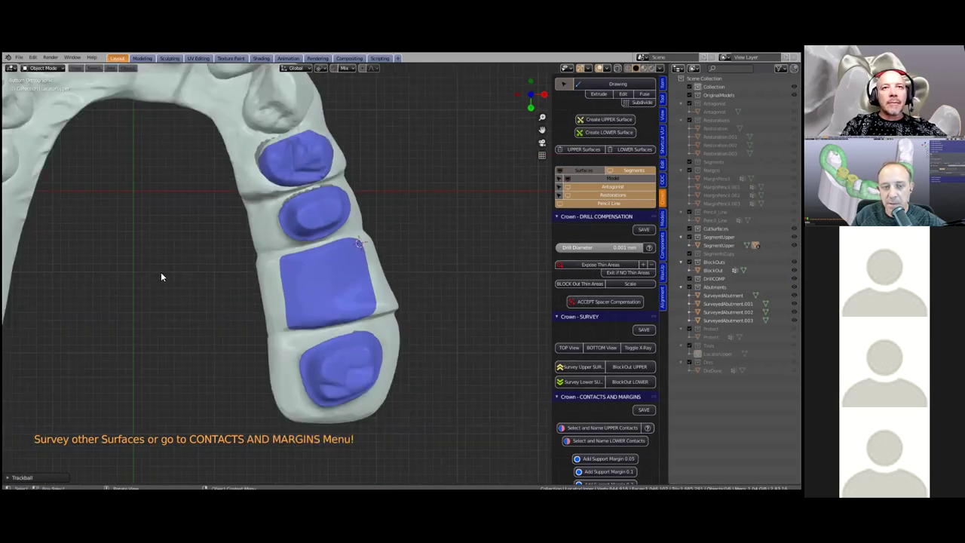
middle_drag(149, 300, 384, 178)
click(385, 183)
middle_drag(420, 256, 587, 342)
scroll(590, 343, down, 4)
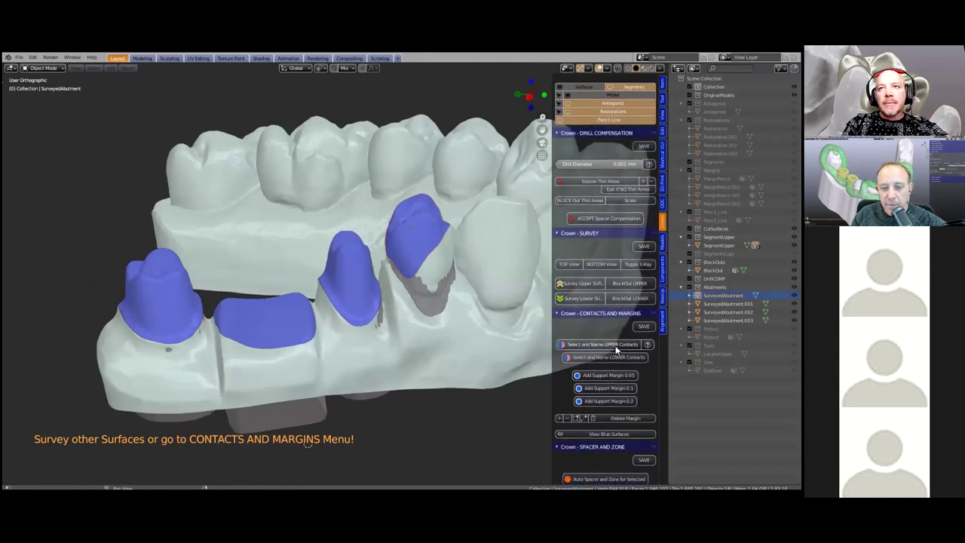
Step: Mark the rightmost crown area as an upper contact area
click(617, 348)
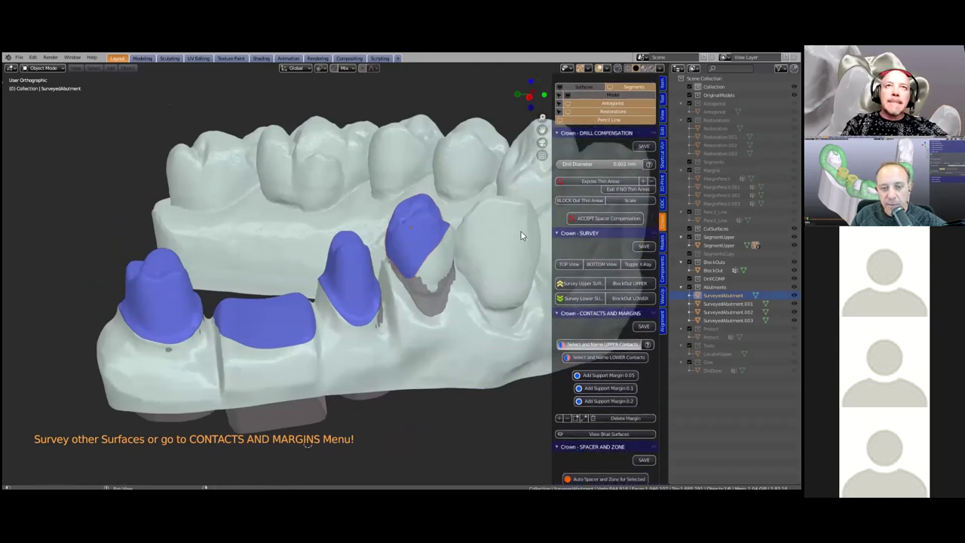
click(431, 235)
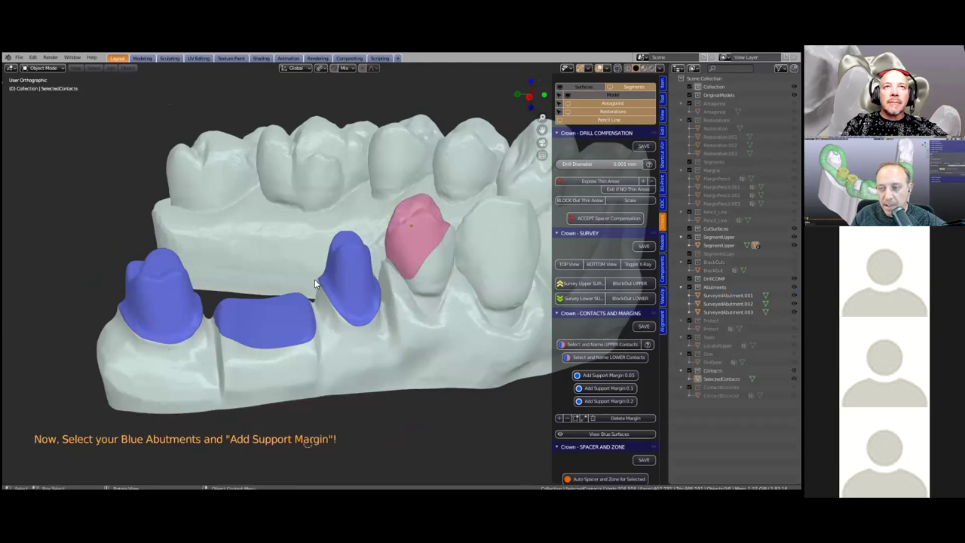
middle_drag(314, 283, 347, 296)
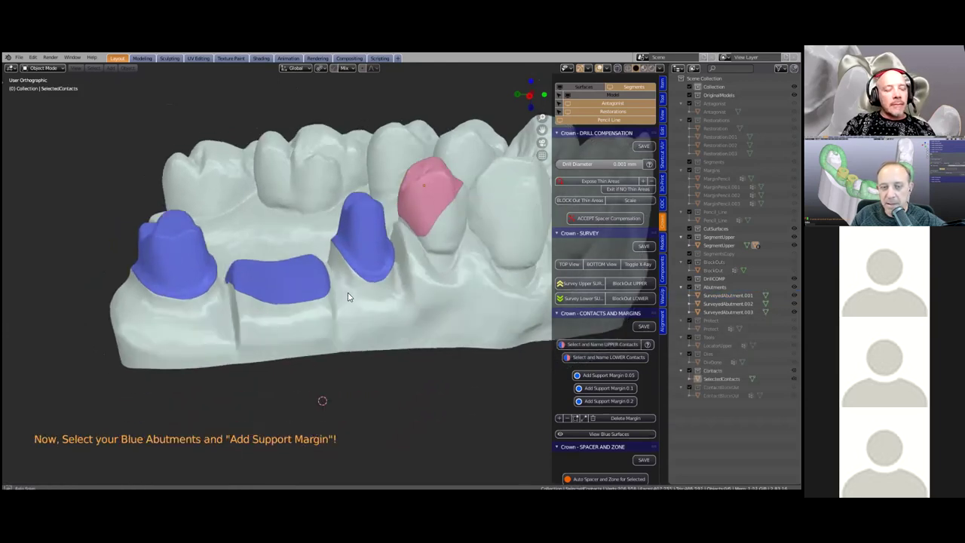
Step: Give the left and middle abutments a 0.2 support margin
click(194, 270)
middle_drag(196, 267, 335, 244)
scroll(336, 242, up, 2)
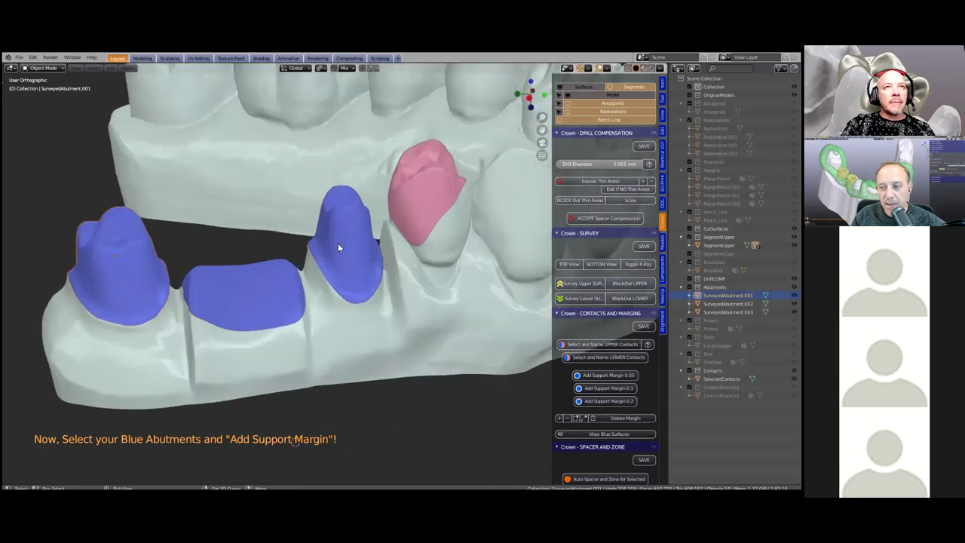
shift+click(337, 244)
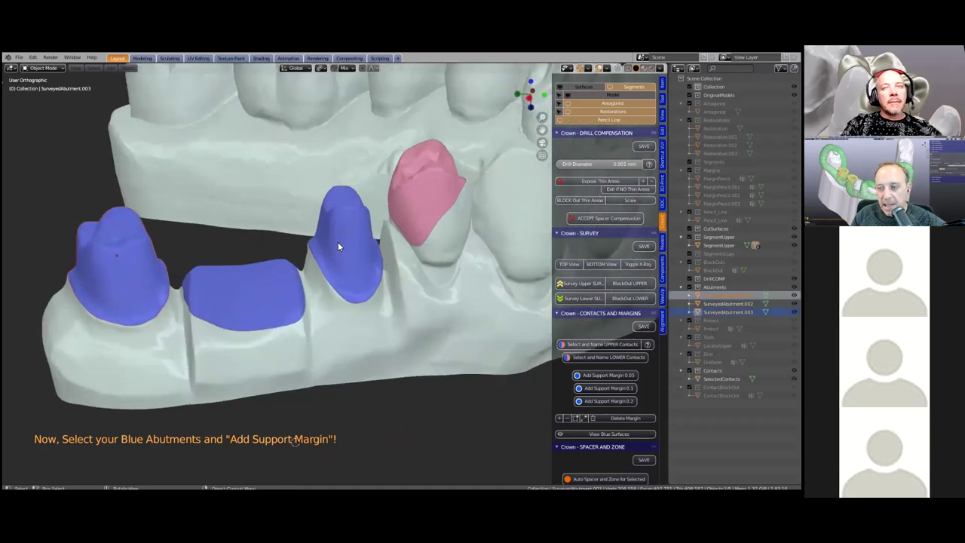
click(607, 400)
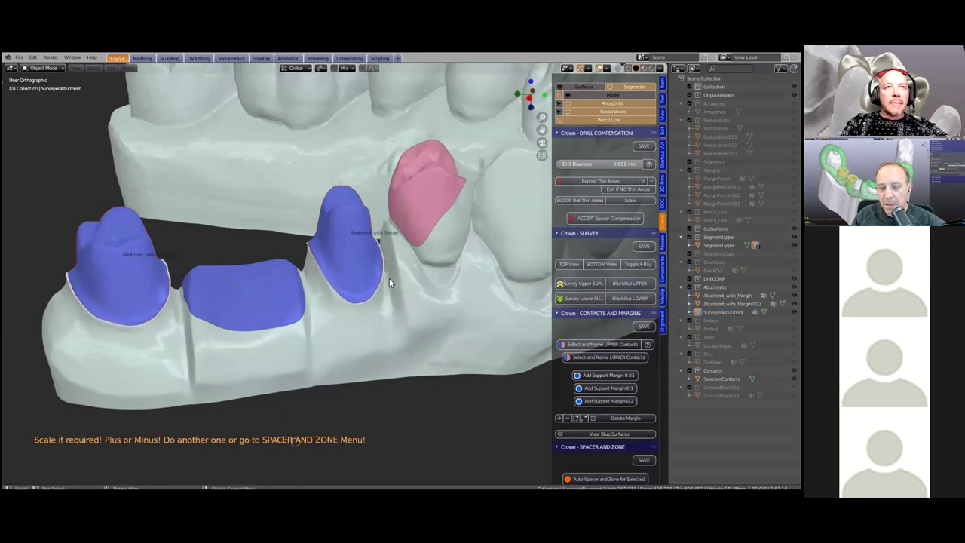
Step: Select the middle abutment Abutment_with_Margin and scroll to the SPACER AND ZONE section
scroll(343, 322, up, 5)
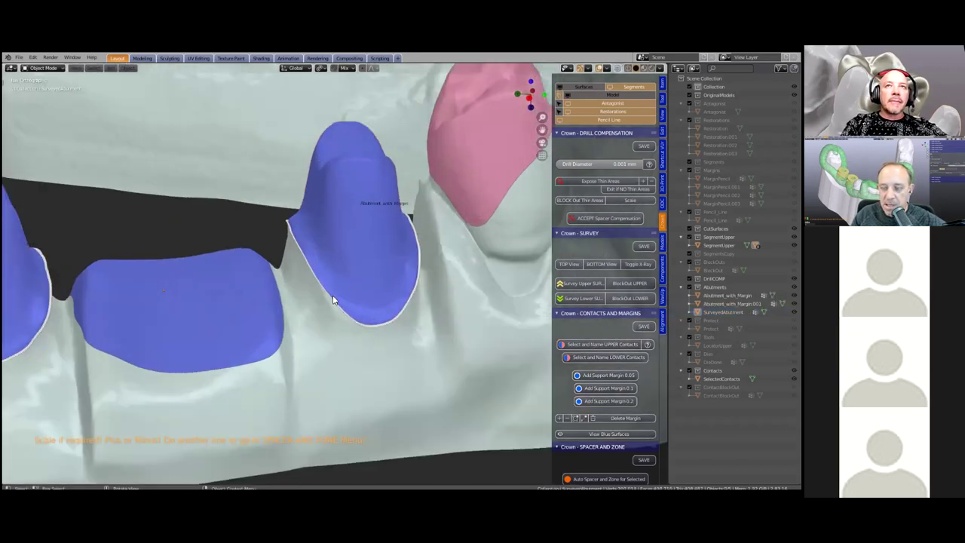
middle_drag(345, 277, 358, 245)
click(359, 247)
scroll(403, 277, down, 3)
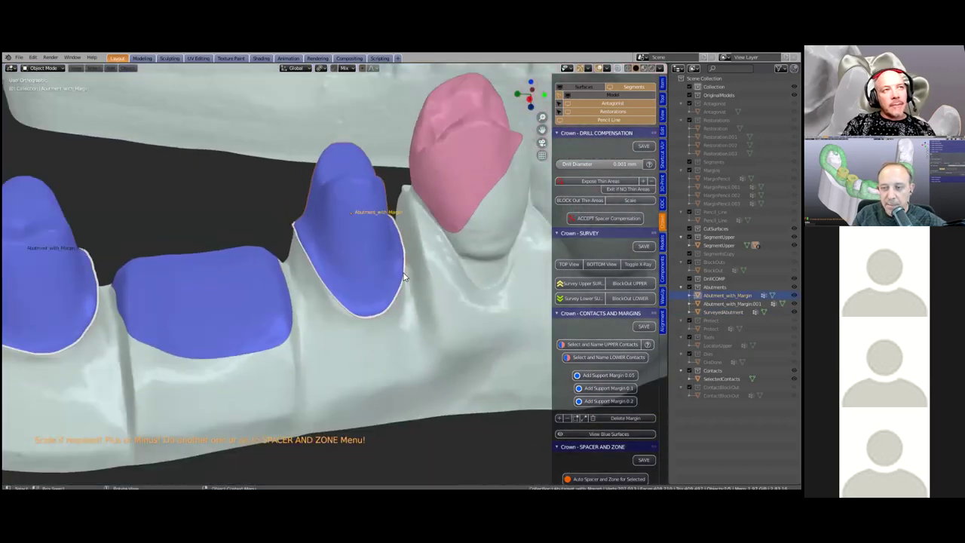
middle_drag(379, 265, 422, 280)
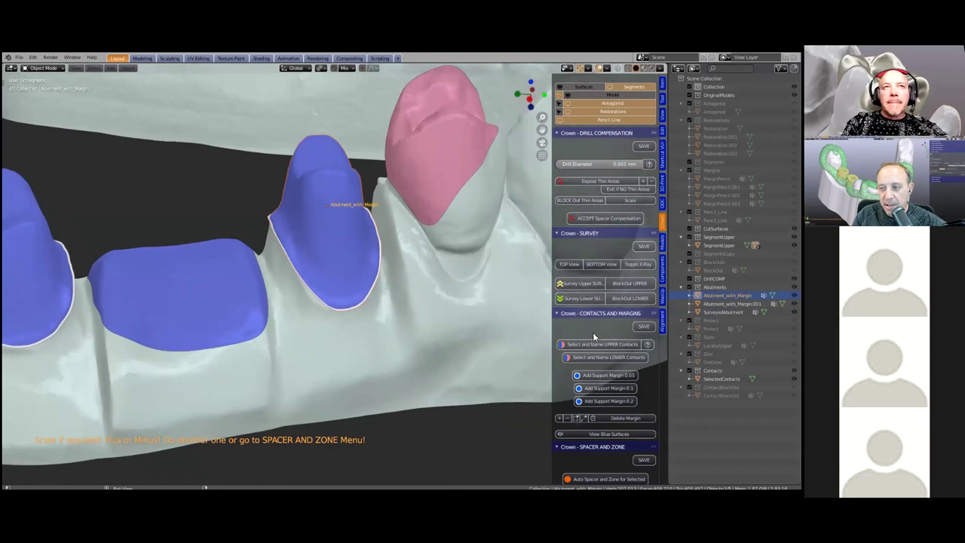
scroll(592, 332, down, 5)
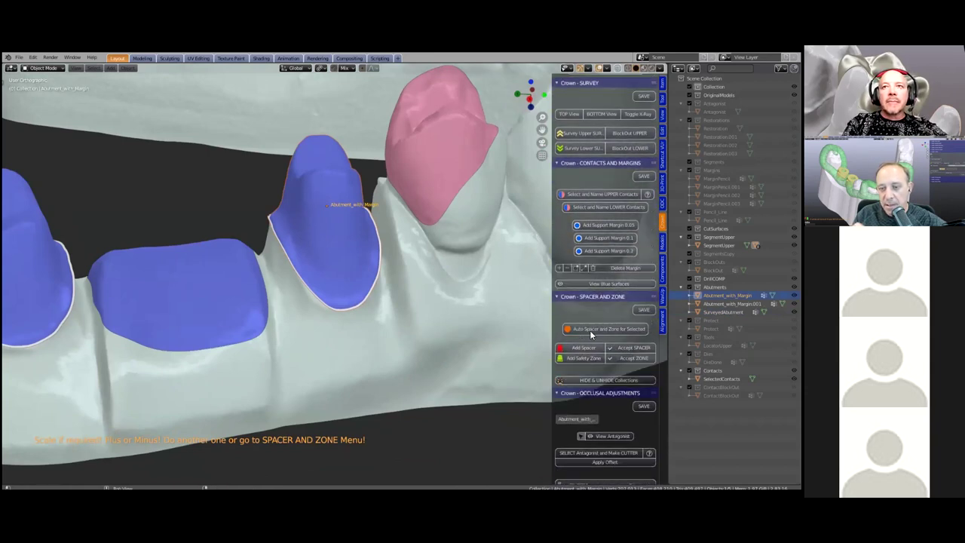
Step: Add a cement spacer on the middle abutment, trying 0.2 mm and then setting 0.25 mm thickness
click(581, 349)
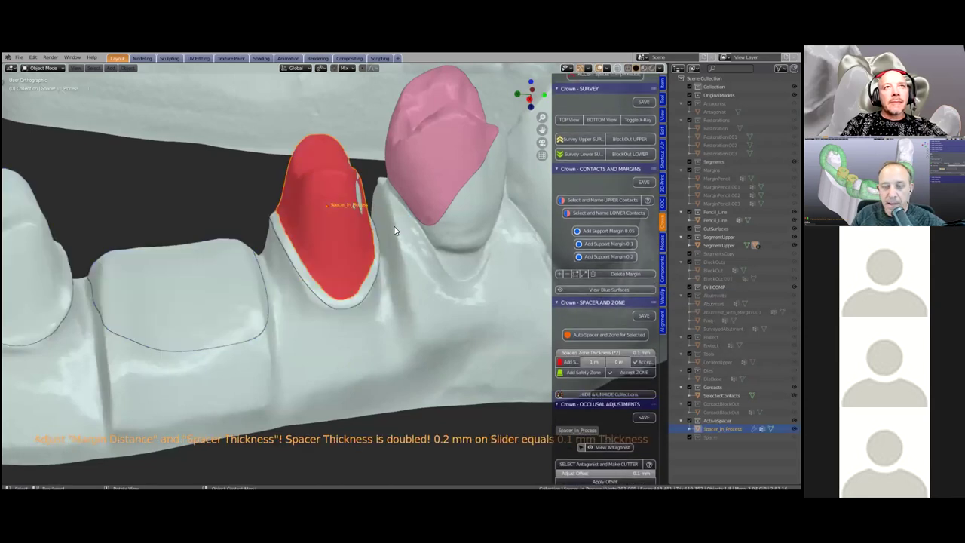
scroll(390, 225, up, 5)
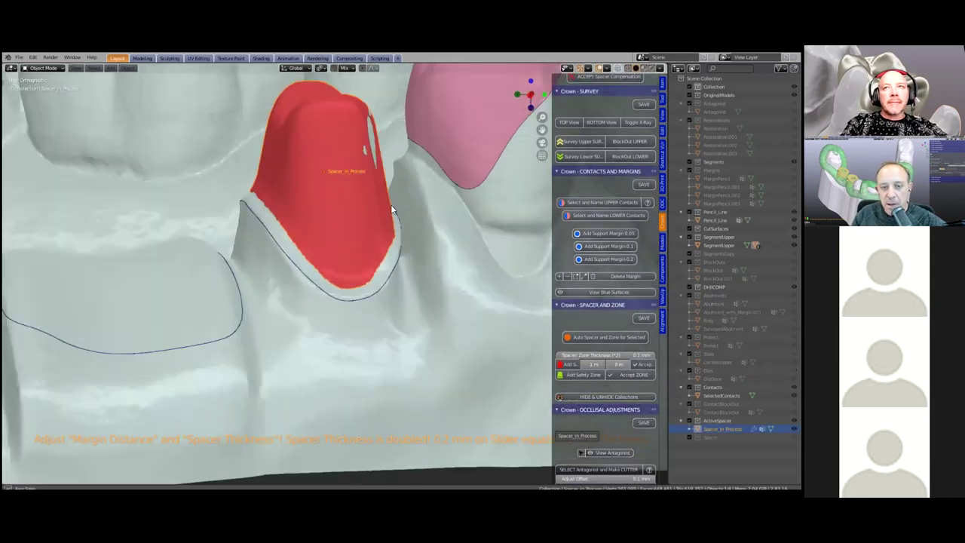
scroll(389, 211, up, 1)
click(613, 356)
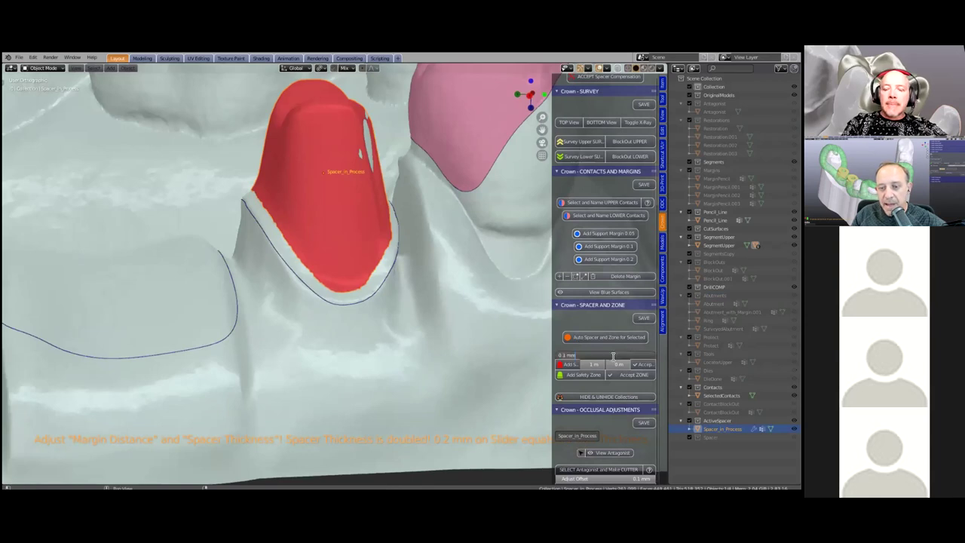
text(0.2)
key(Return)
middle_drag(442, 303, 356, 208)
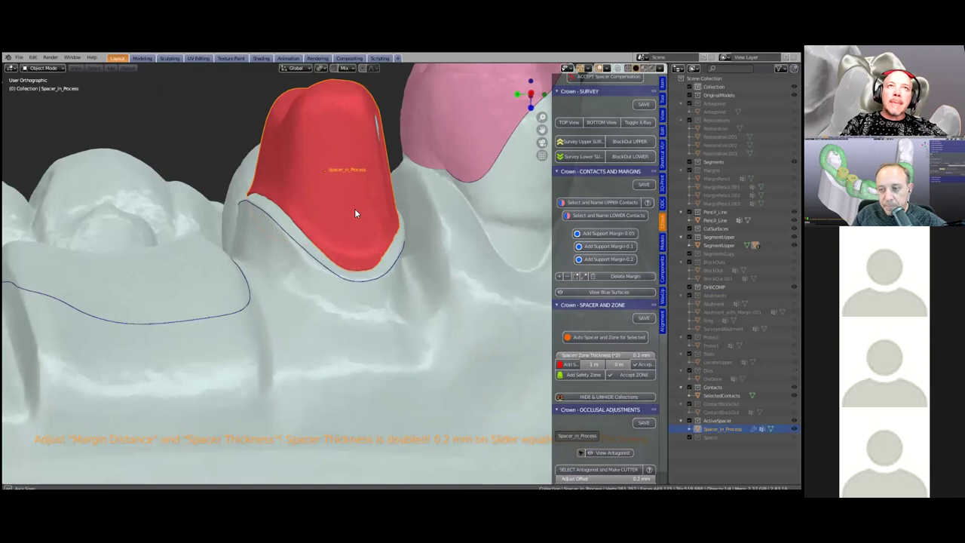
middle_drag(322, 253, 375, 319)
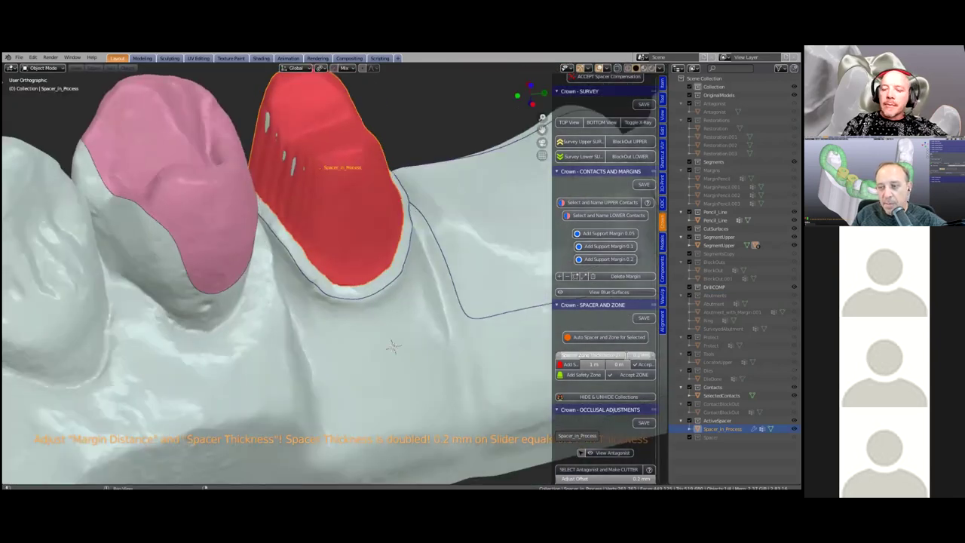
click(626, 355)
text(0.25)
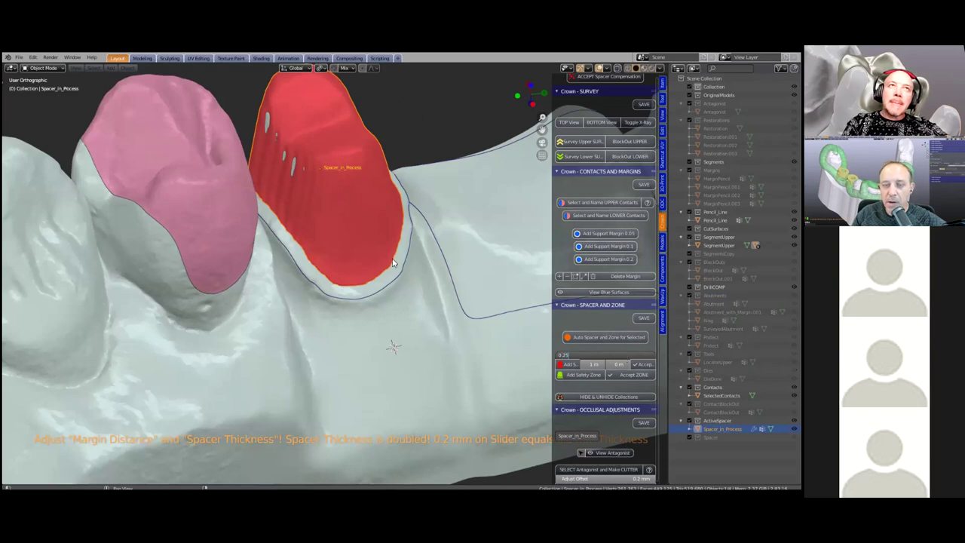
key(Return)
Step: Widen the tool panel and set the spacer margin to 0.2 mm
middle_drag(302, 212, 162, 212)
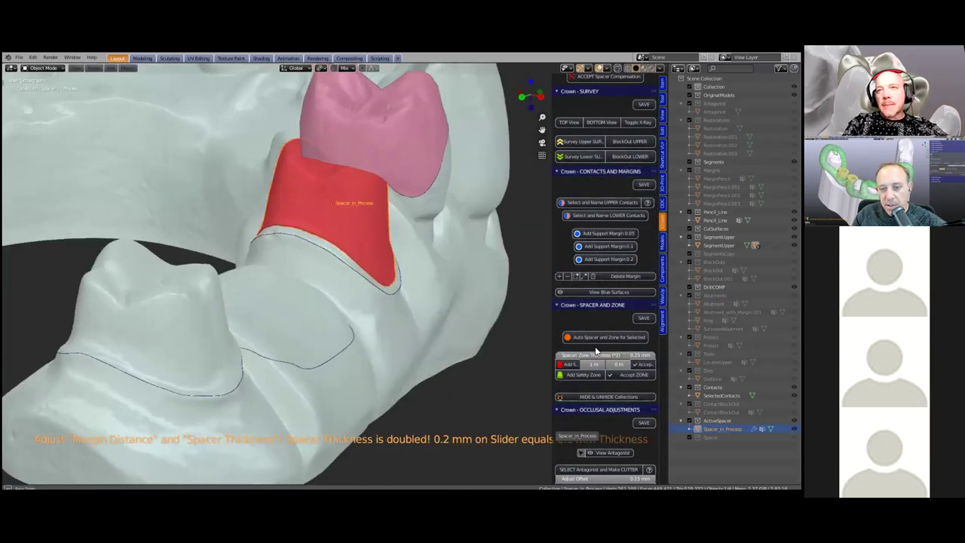
scroll(551, 342, up, 4)
drag(551, 342, 452, 342)
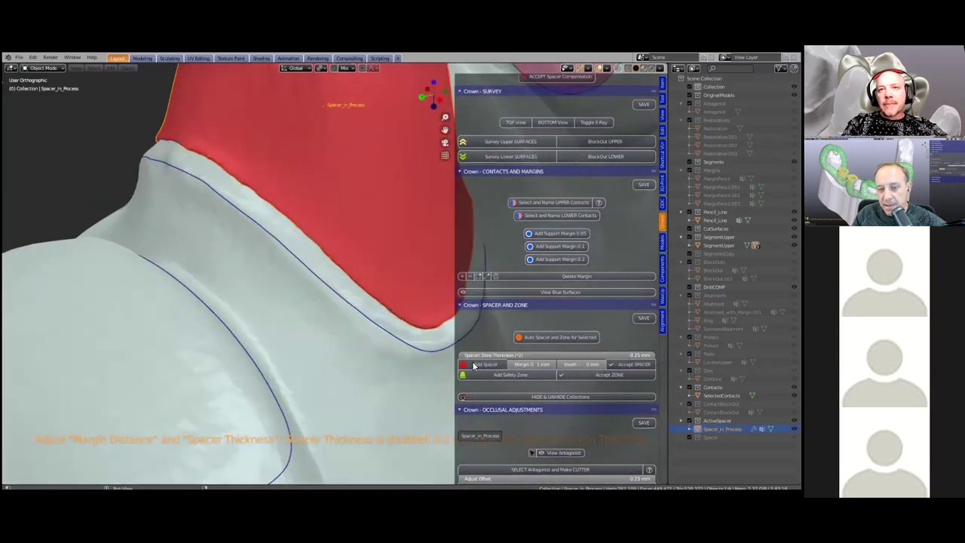
drag(522, 364, 490, 364)
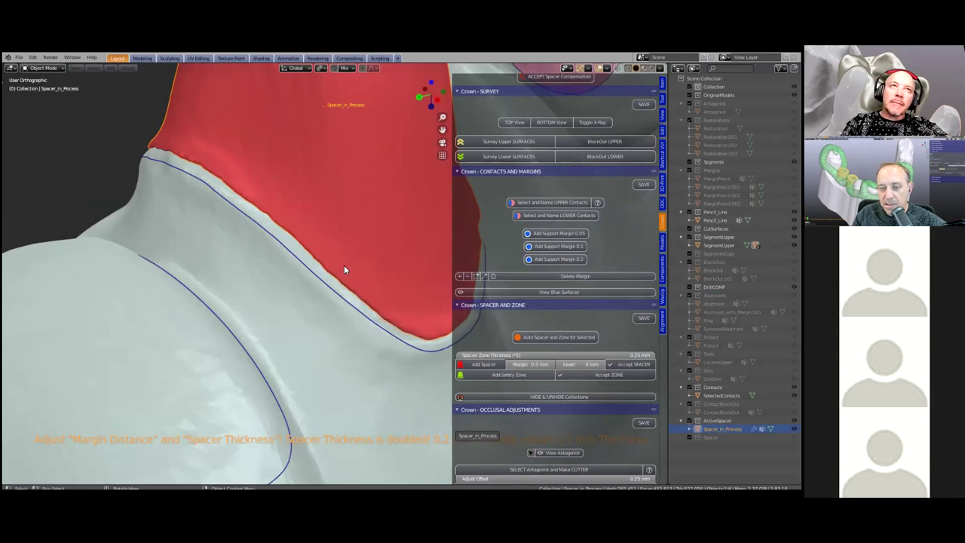
scroll(346, 266, up, 4)
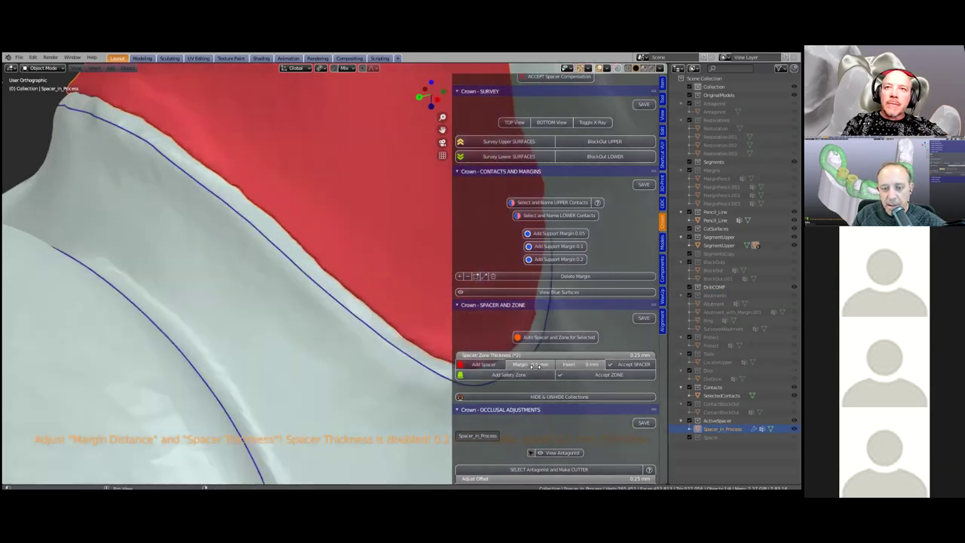
click(534, 365)
text(0.2)
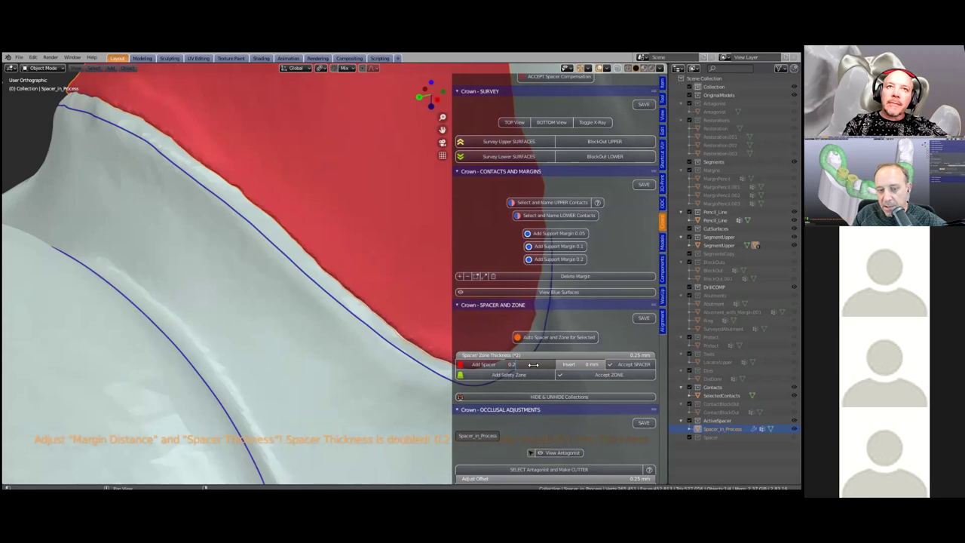
key(Return)
scroll(293, 262, down, 2)
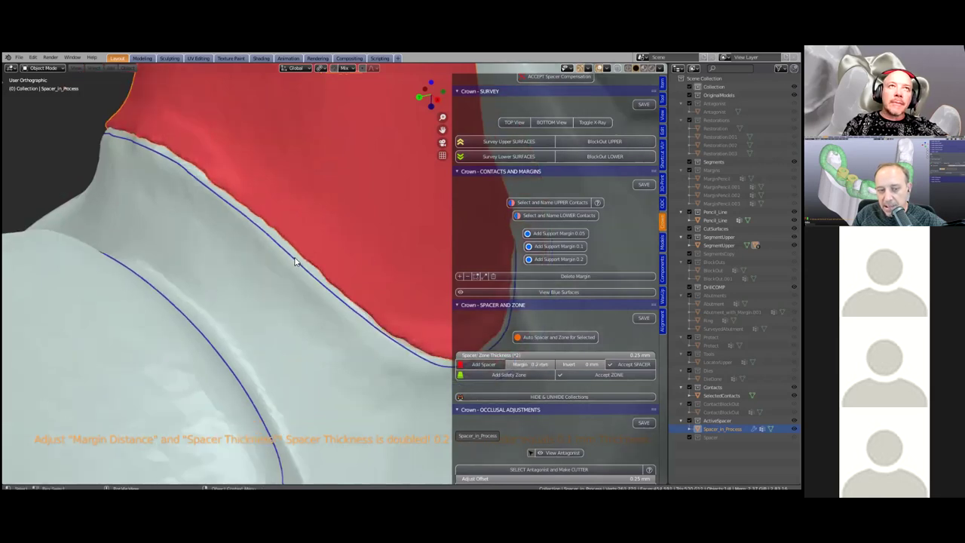
scroll(378, 260, down, 4)
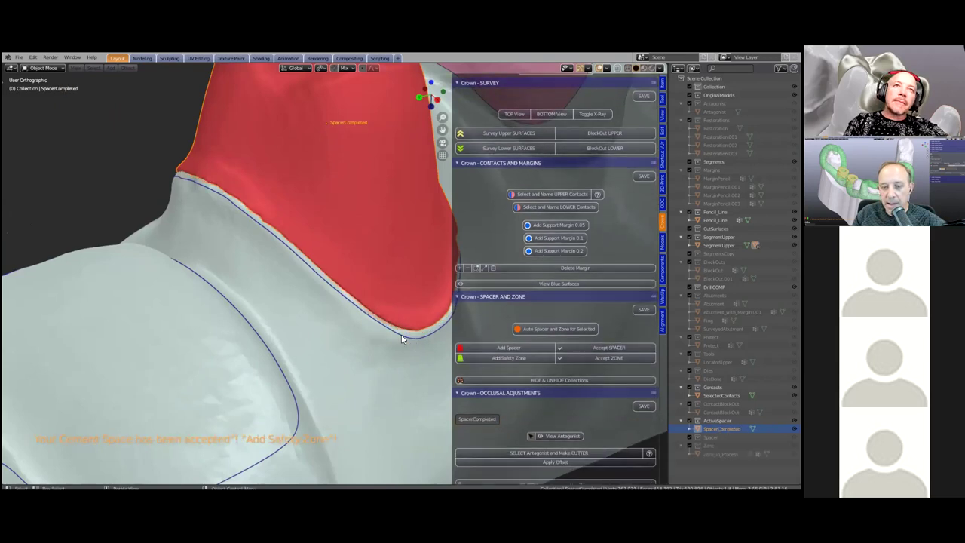
Step: Place a 1 mm safety zone on the middle abutment, check the green zone, and accept it
click(505, 358)
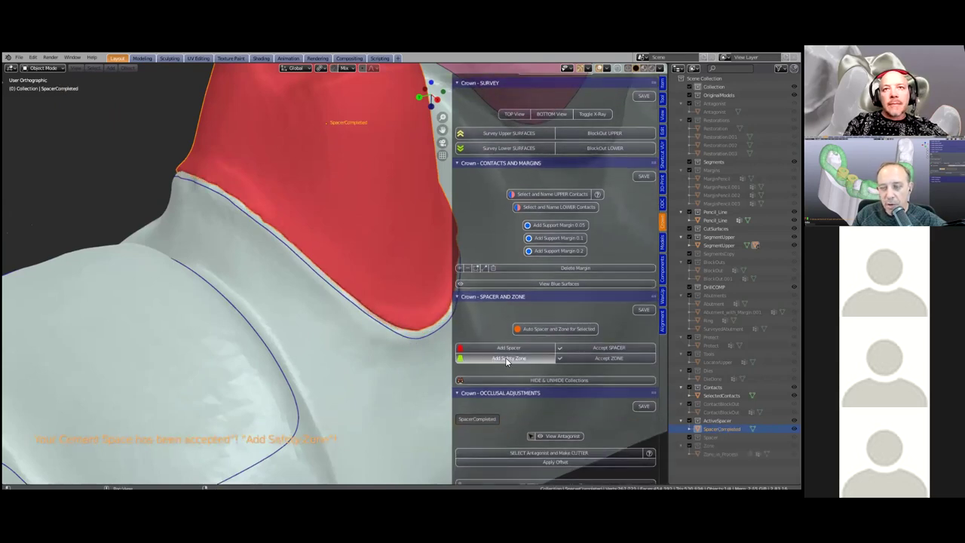
click(369, 323)
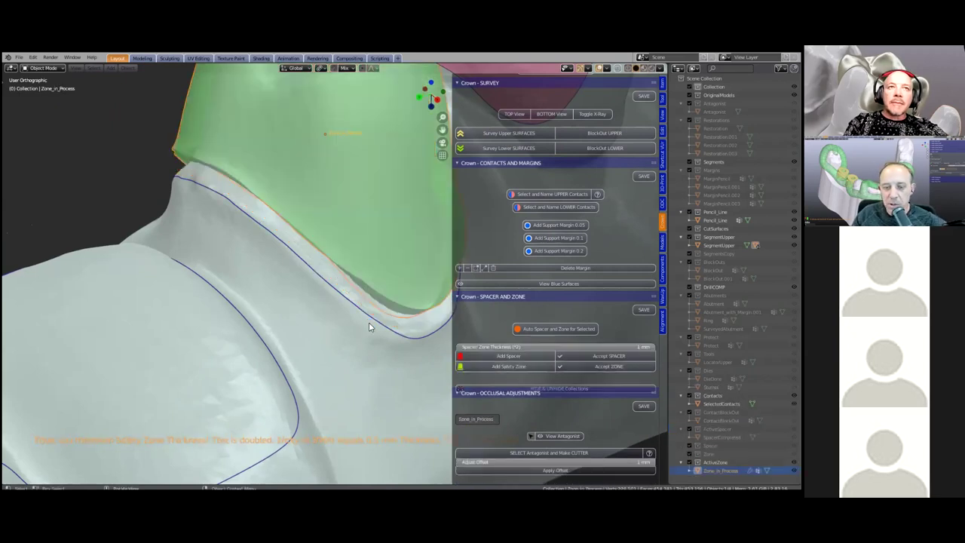
scroll(331, 298, down, 5)
middle_drag(295, 272, 468, 354)
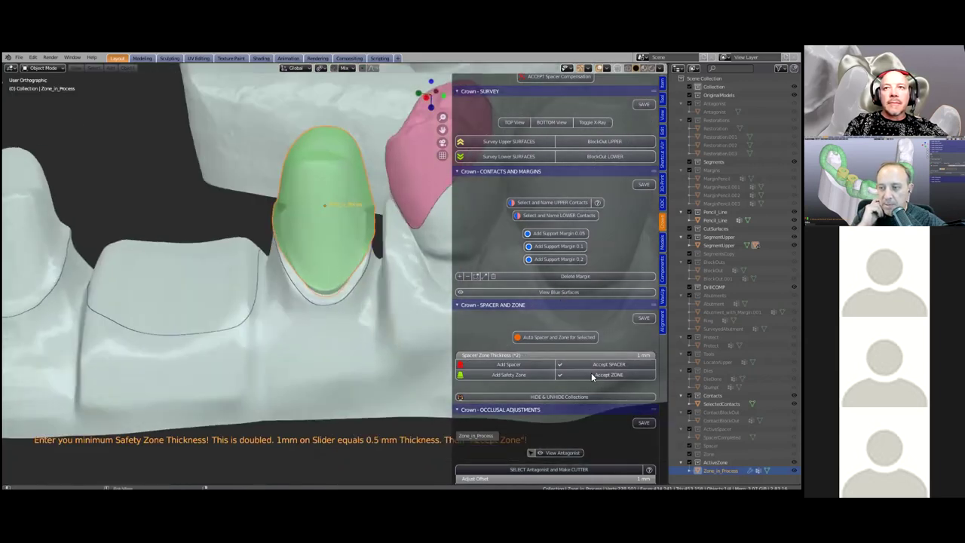
click(591, 373)
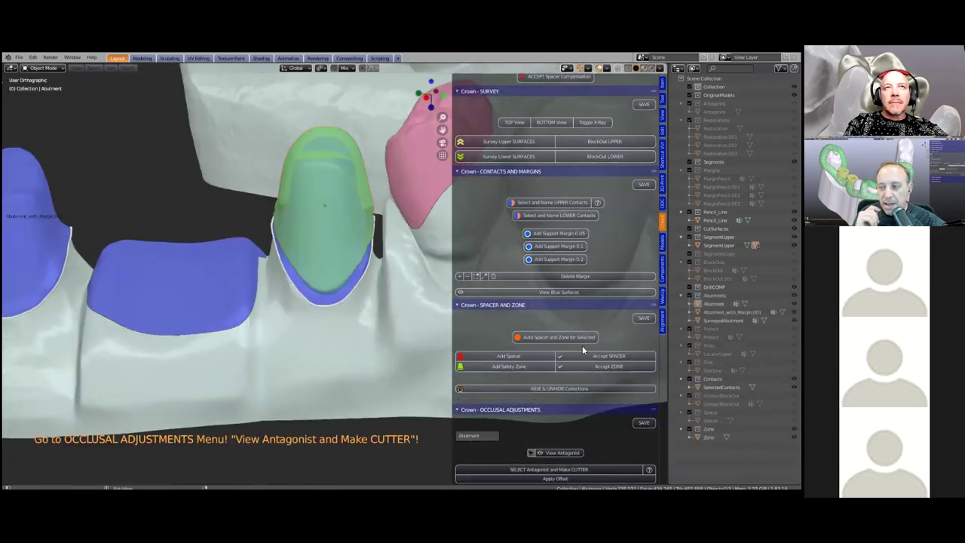
Step: Open another model file, discarding unsaved changes to BRIDGE_Surfaces
middle_drag(349, 264, 327, 269)
scroll(322, 270, up, 2)
scroll(326, 270, up, 5)
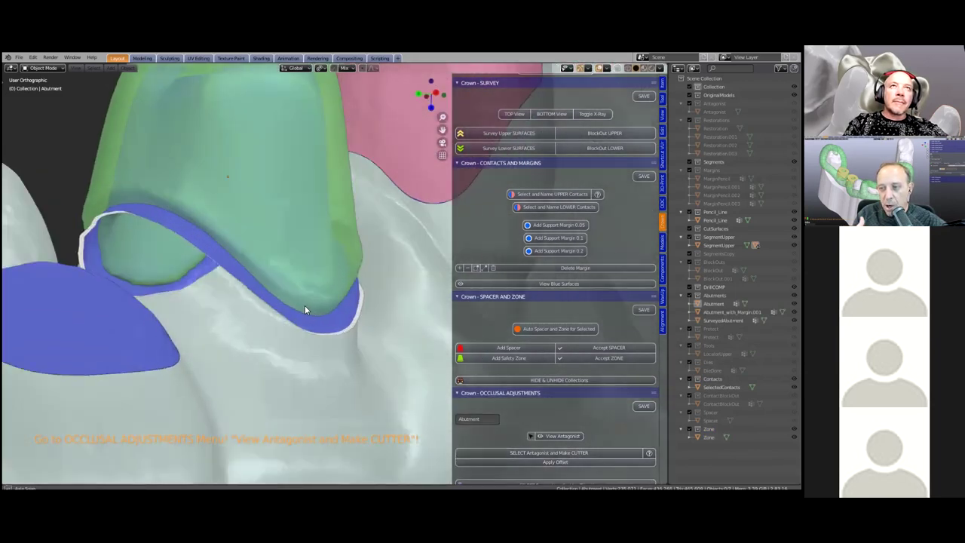
middle_drag(304, 306, 305, 298)
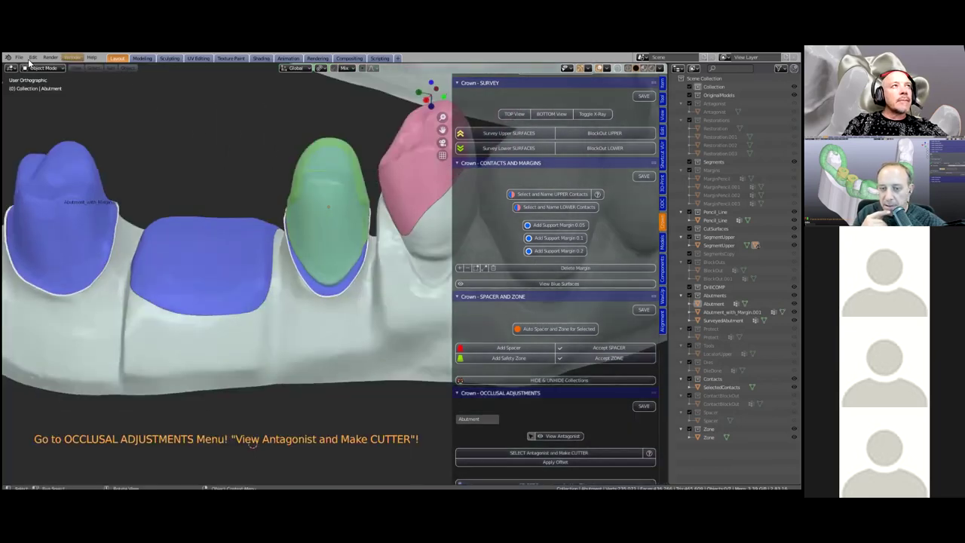
click(19, 58)
click(24, 225)
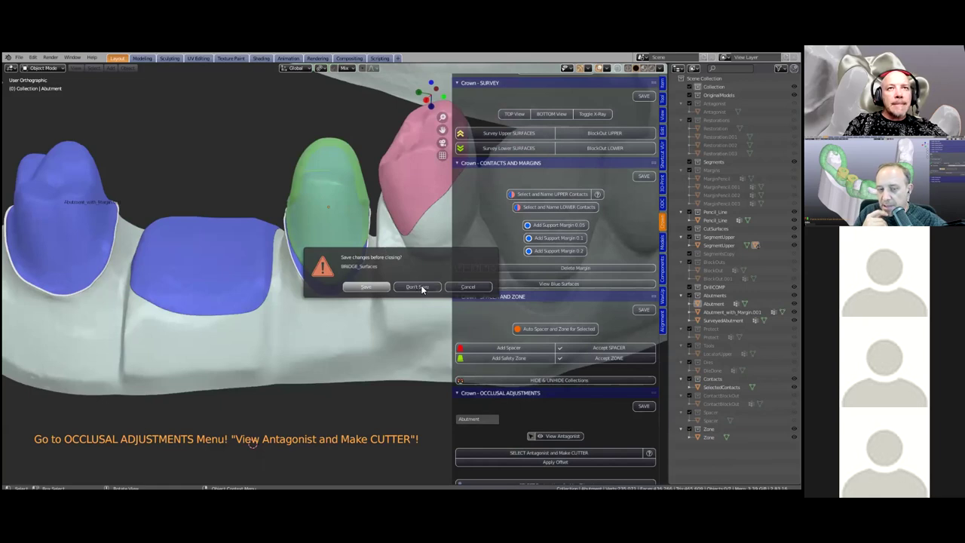
click(417, 286)
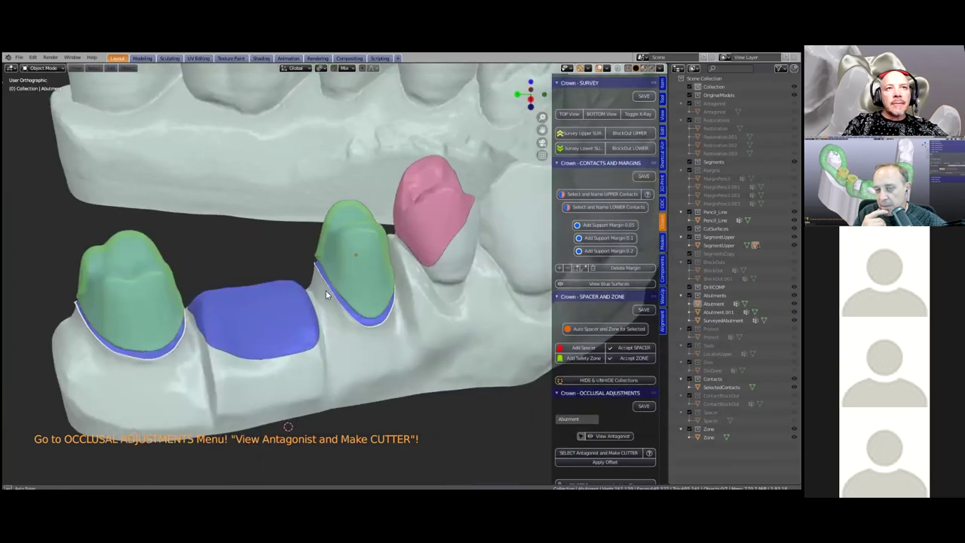
Step: Select the middle tooth's Zone object and view the whole arch with both safety zones
middle_drag(325, 290, 312, 299)
scroll(312, 299, up, 2)
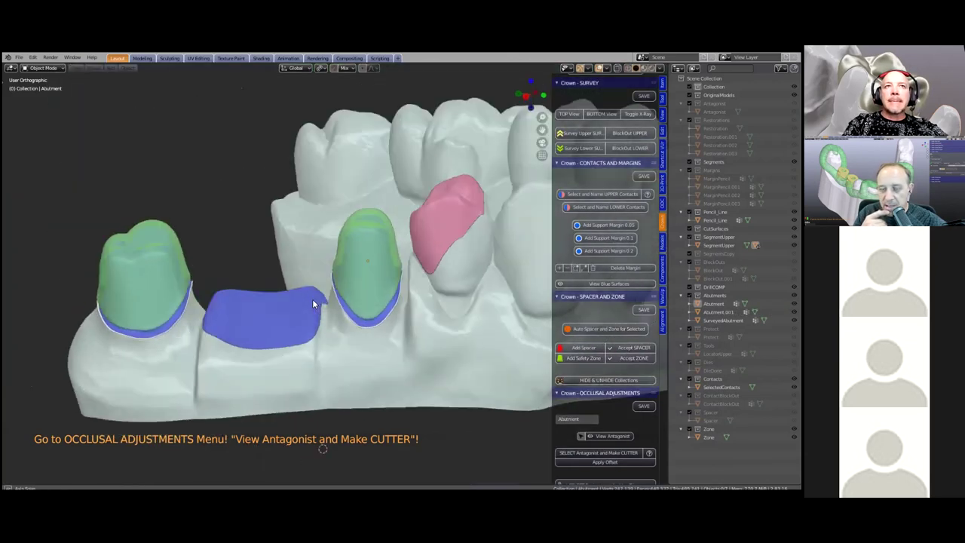
scroll(312, 298, up, 2)
click(346, 229)
scroll(359, 276, up, 3)
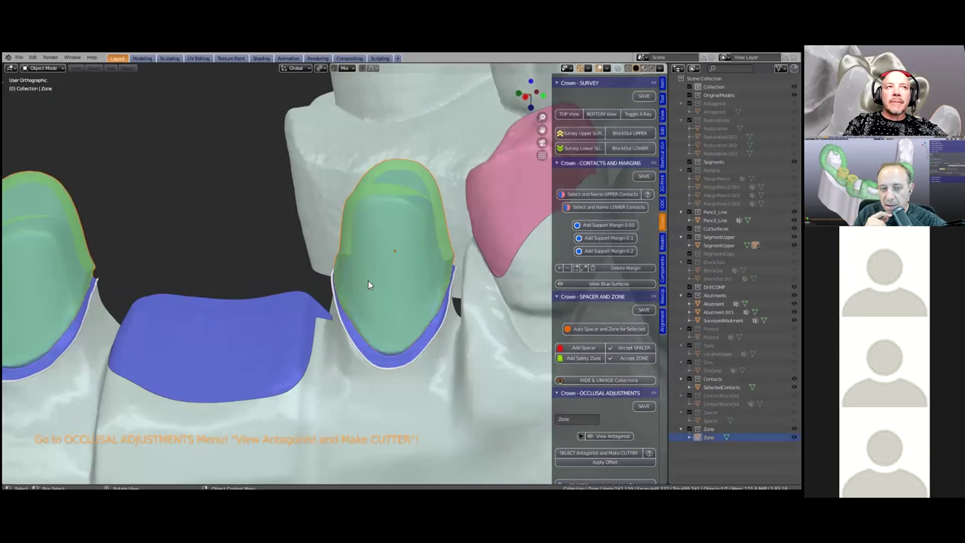
scroll(368, 285, down, 5)
middle_drag(363, 253, 396, 291)
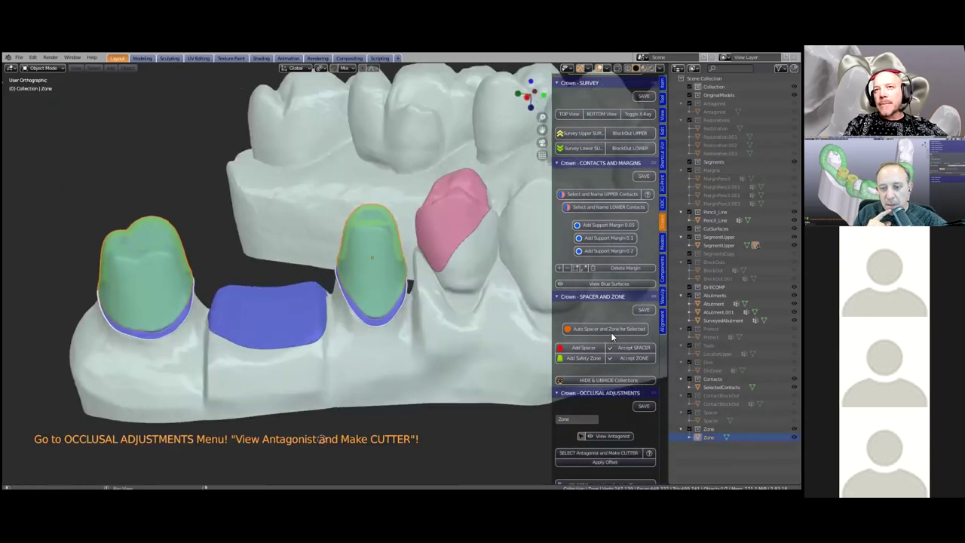
scroll(610, 332, down, 4)
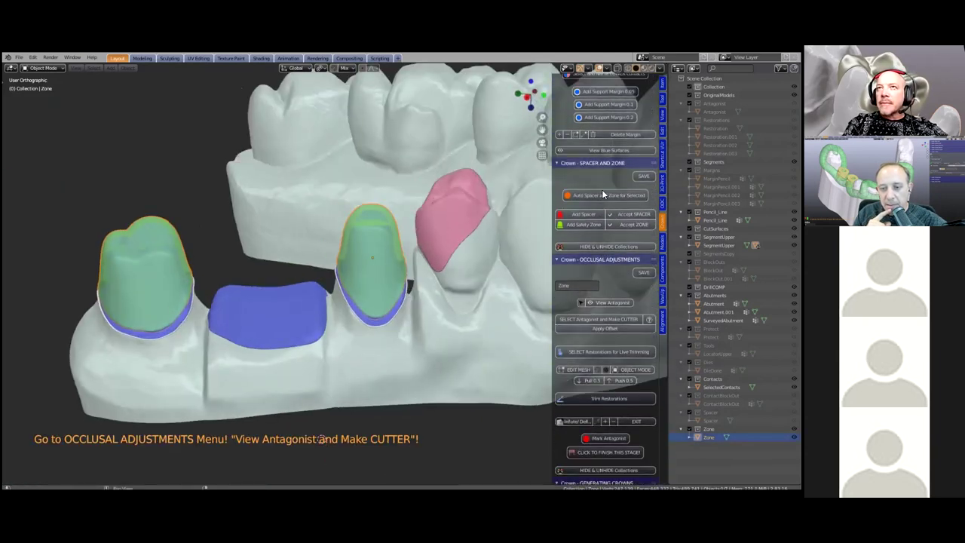
scroll(603, 194, down, 3)
Step: Show and select the upper antagonist arch, then make it a CUTTER
click(606, 218)
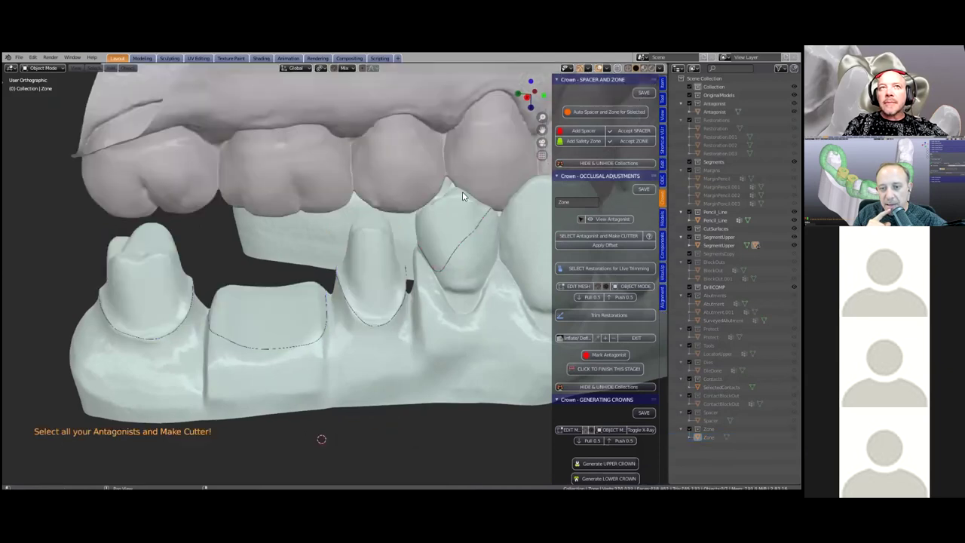
click(302, 189)
middle_drag(305, 224, 329, 215)
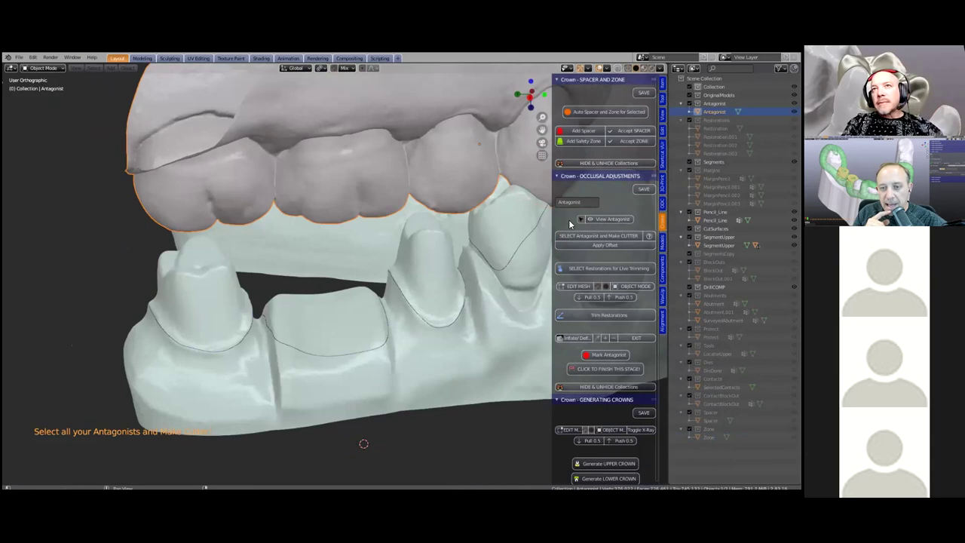
click(588, 235)
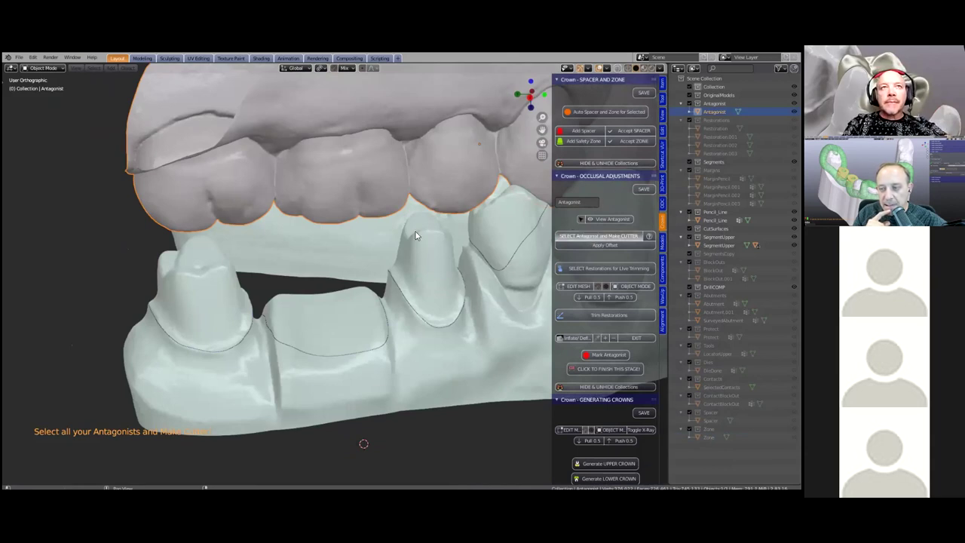
click(361, 210)
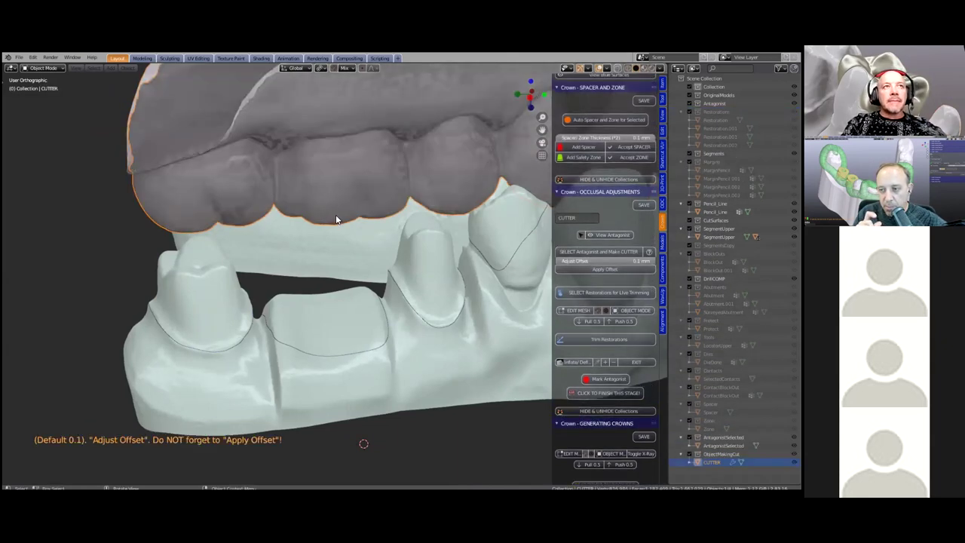
scroll(336, 272, up, 6)
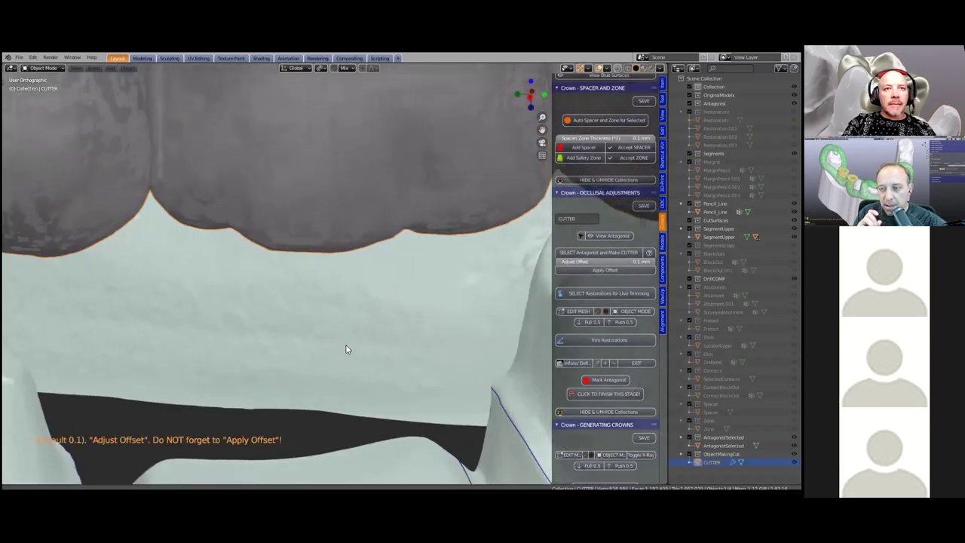
scroll(339, 354, up, 3)
Step: Set the cutter's Adjust Offset to 0.2 mm
shift+middle_drag(342, 355, 370, 226)
click(606, 261)
text(0.2)
key(Return)
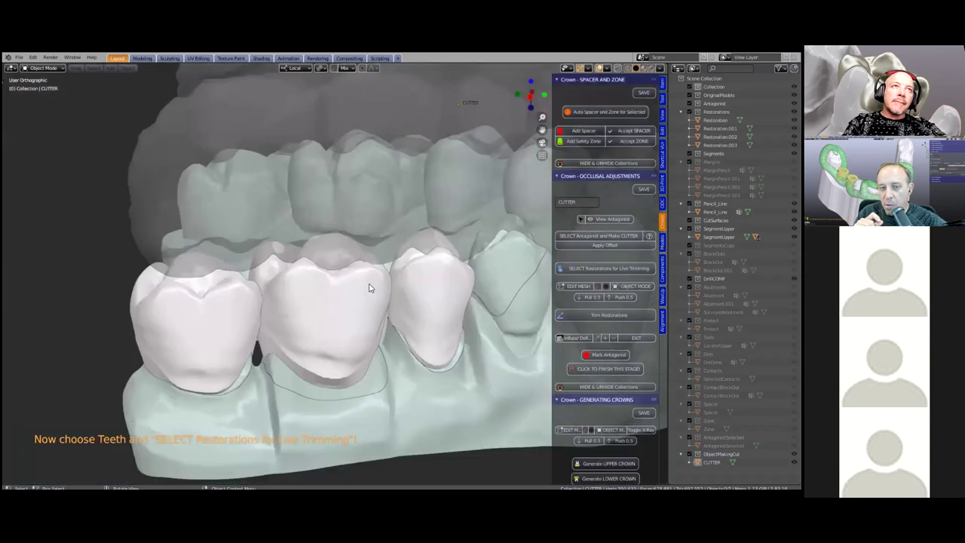
Step: Select the three crowns and create LiveTrimming through LiveTrimming.002 copies for live trimming
middle_drag(420, 291, 343, 288)
scroll(314, 308, up, 3)
click(407, 281)
shift+click(453, 273)
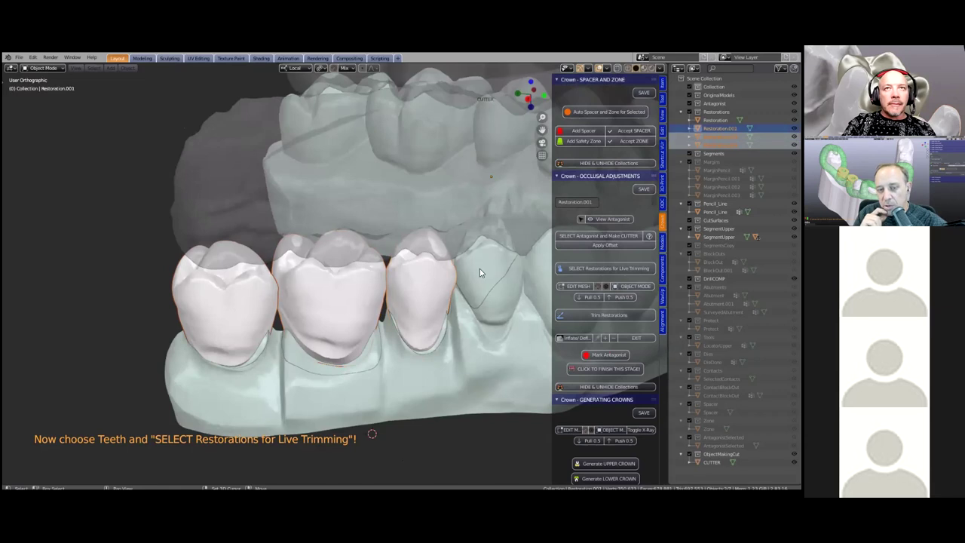
click(601, 270)
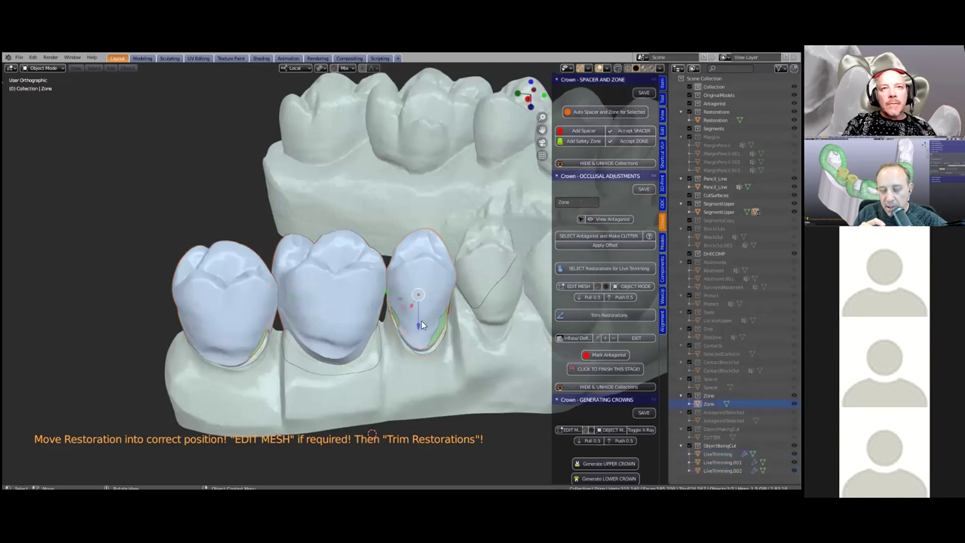
Step: Seat the right-hand crown by moving it along its local vertical axis
click(422, 321)
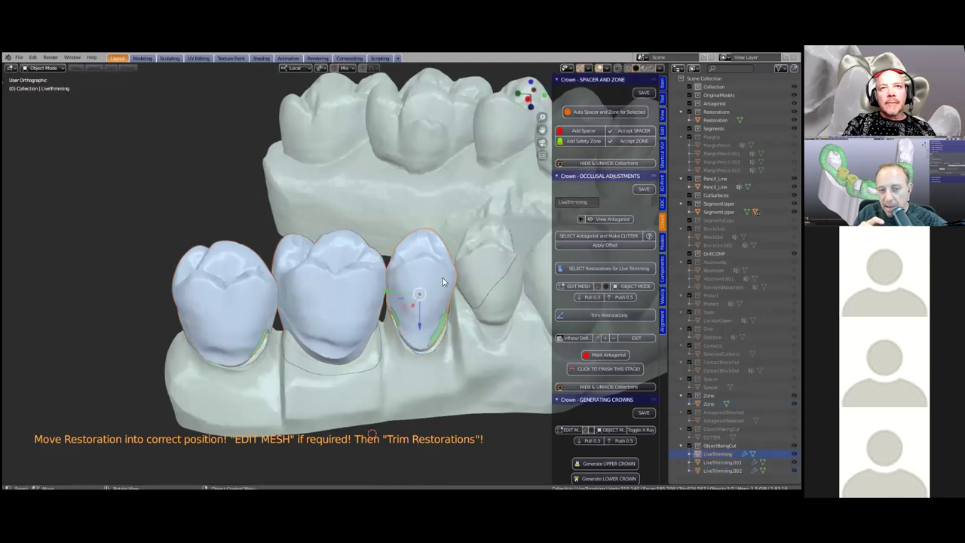
drag(420, 330, 425, 291)
middle_drag(322, 298, 428, 308)
drag(427, 308, 429, 320)
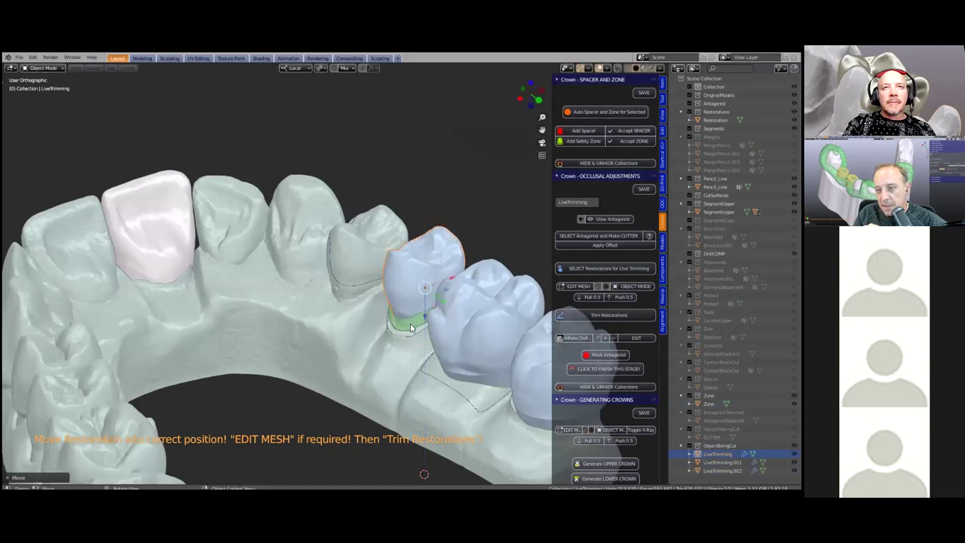
middle_drag(411, 326, 278, 304)
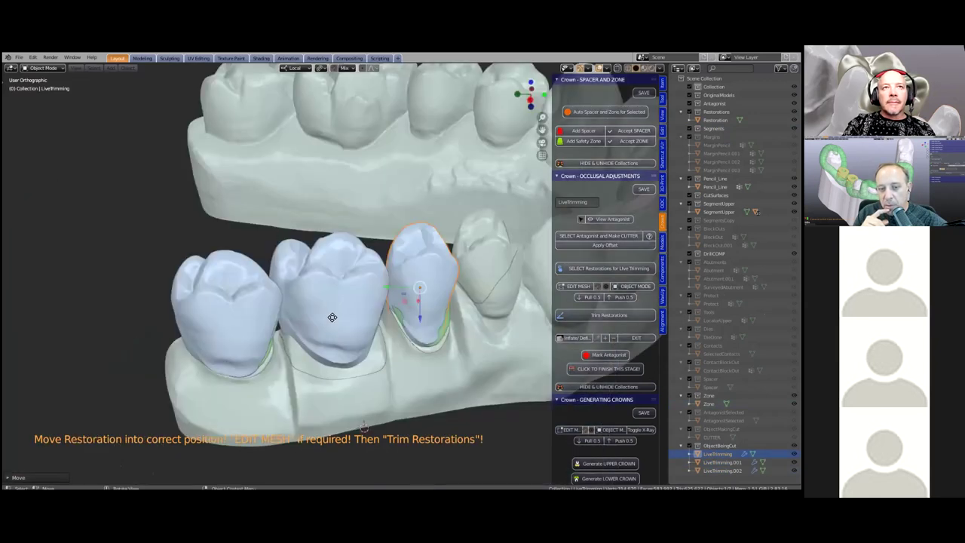
Step: Seat the middle crown with two G, Z moves along its local vertical axis
key(g)
key(z)
key(z)
click(244, 316)
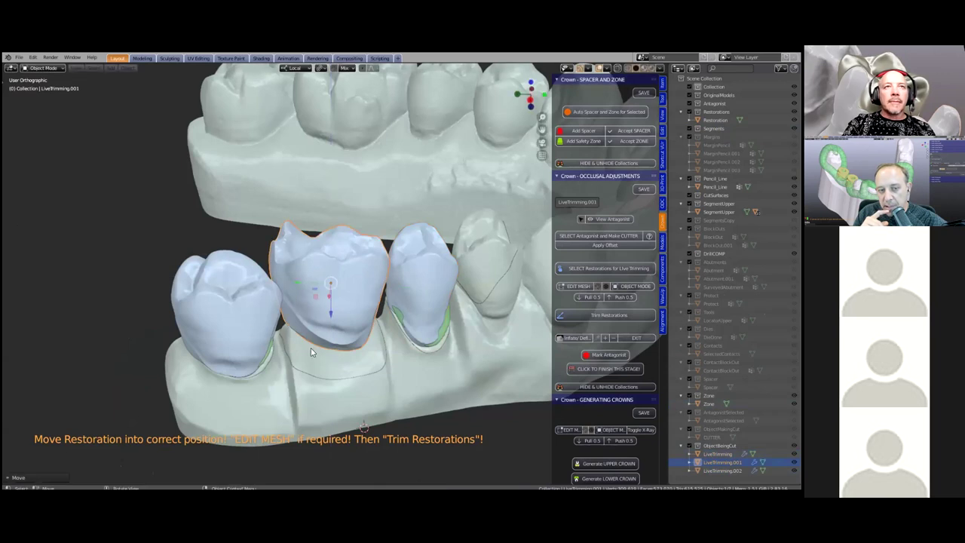
middle_drag(317, 334, 273, 314)
mouse_move(332, 313)
middle_down()
mouse_move(309, 300)
mouse_move(333, 322)
middle_up()
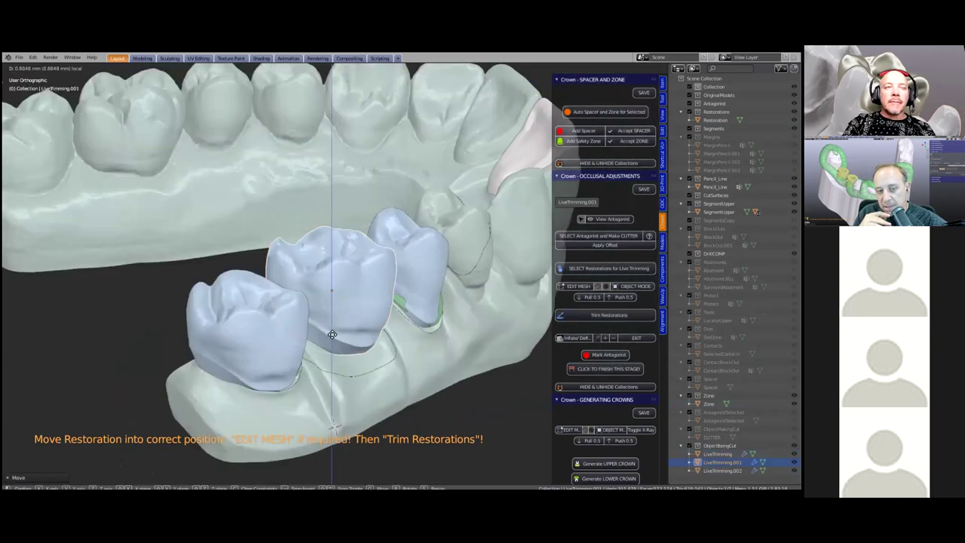
key(g)
key(z)
key(z)
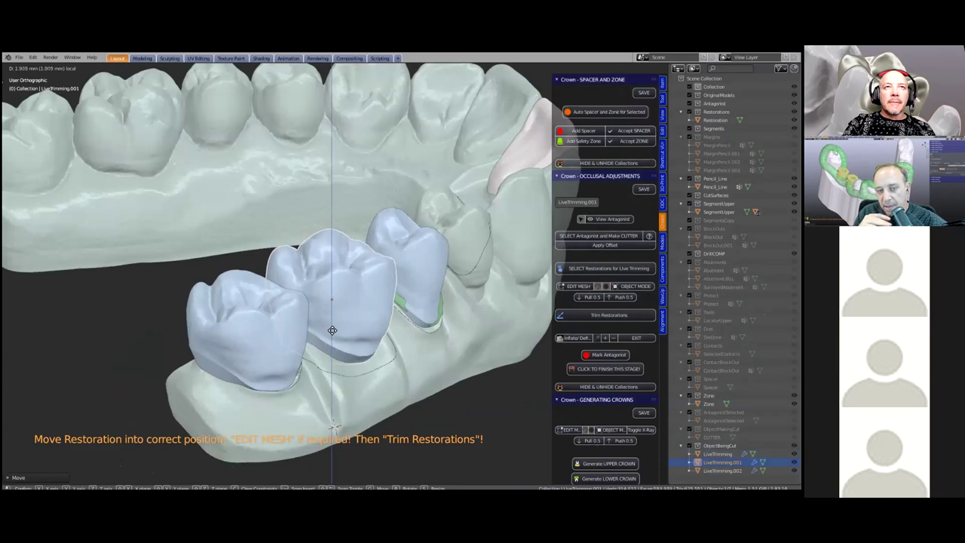
click(326, 333)
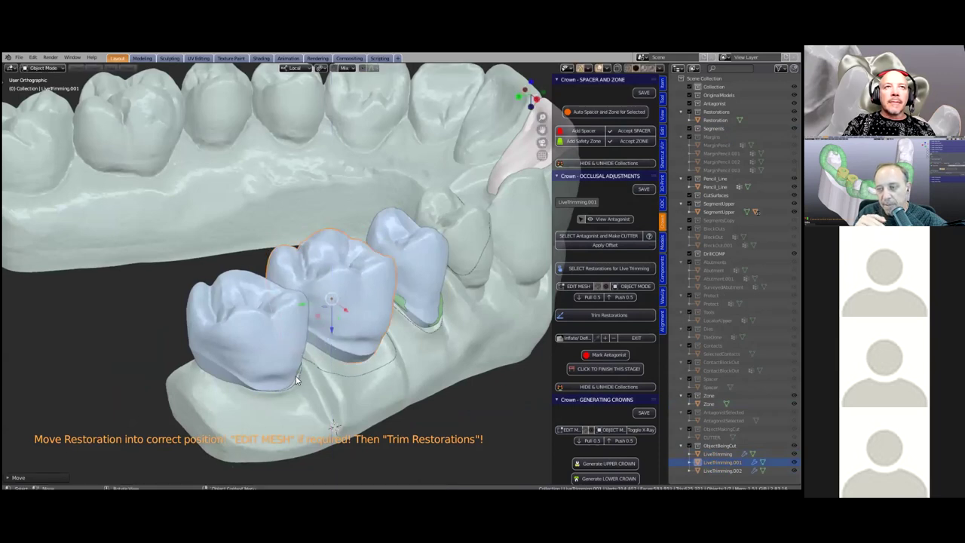
middle_drag(276, 351, 237, 356)
Step: Select the left crown and seat it with a G, Z move on its local axis
click(235, 364)
key(g)
key(z)
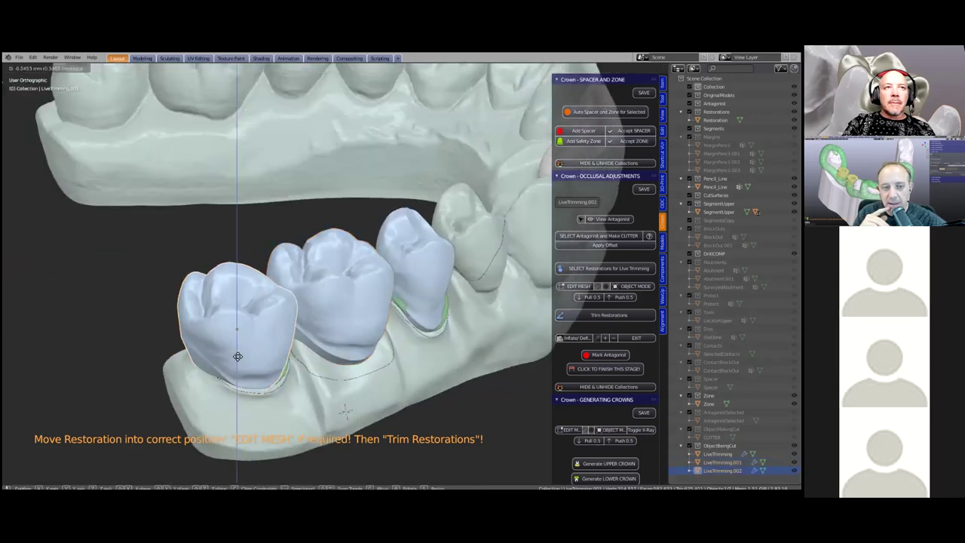
click(245, 339)
Step: Trim the three crowns into Restoration_Trimmed through Restoration_Trimmed.002
middle_drag(348, 338, 603, 317)
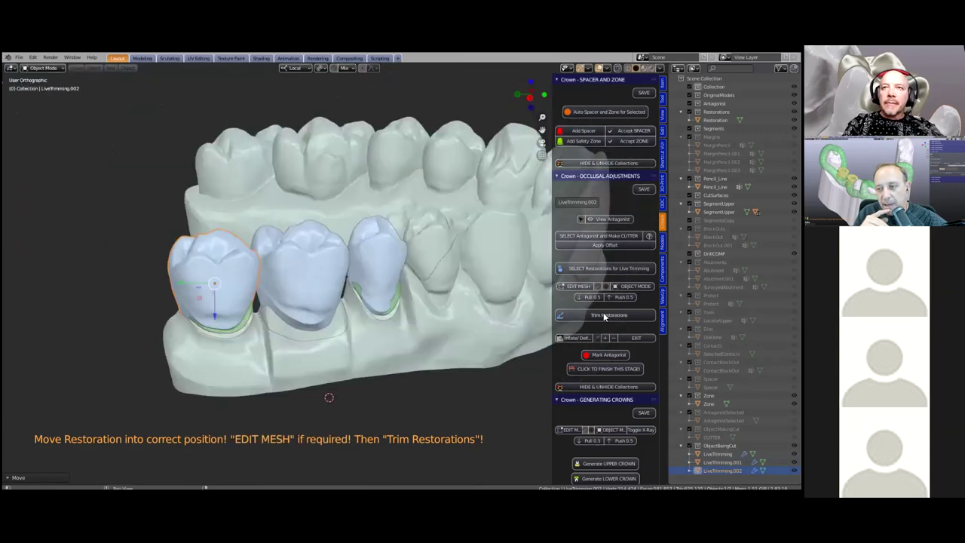
click(596, 315)
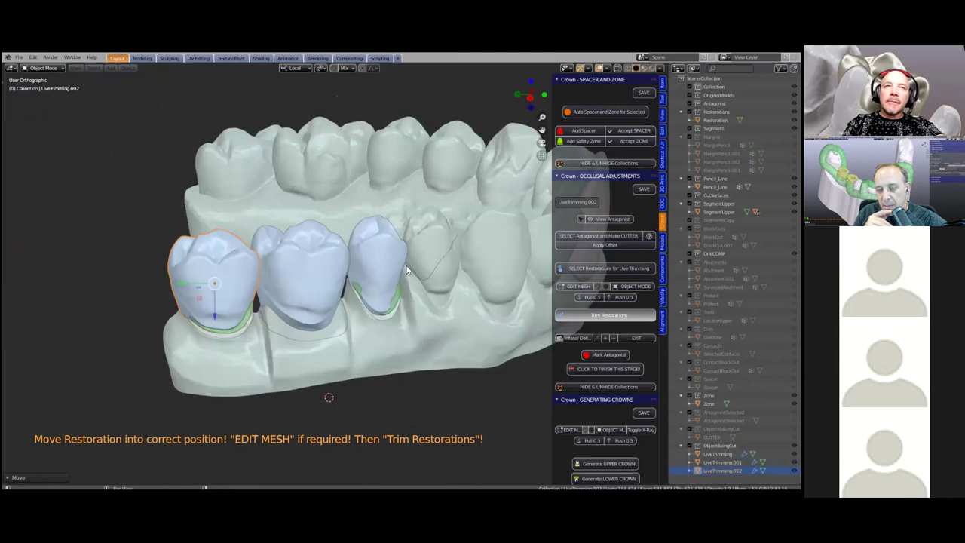
mouse_move(395, 253)
middle_down()
mouse_move(389, 301)
mouse_move(385, 263)
mouse_move(413, 299)
mouse_move(380, 251)
middle_up()
scroll(413, 299, up, 3)
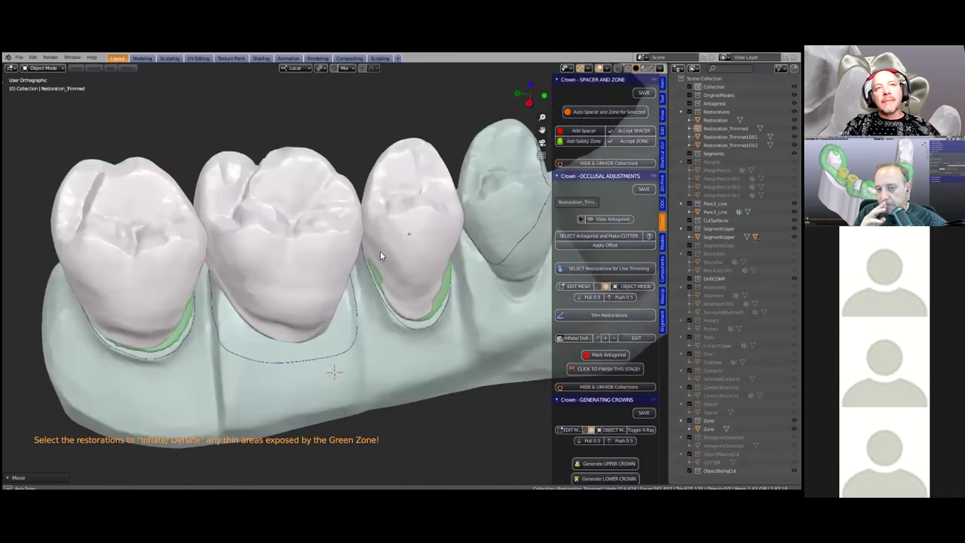
Step: Select the middle crown Restoration_Trimmed.001 and mark it as the pontic under Crown - PONTICS
middle_drag(378, 213, 304, 221)
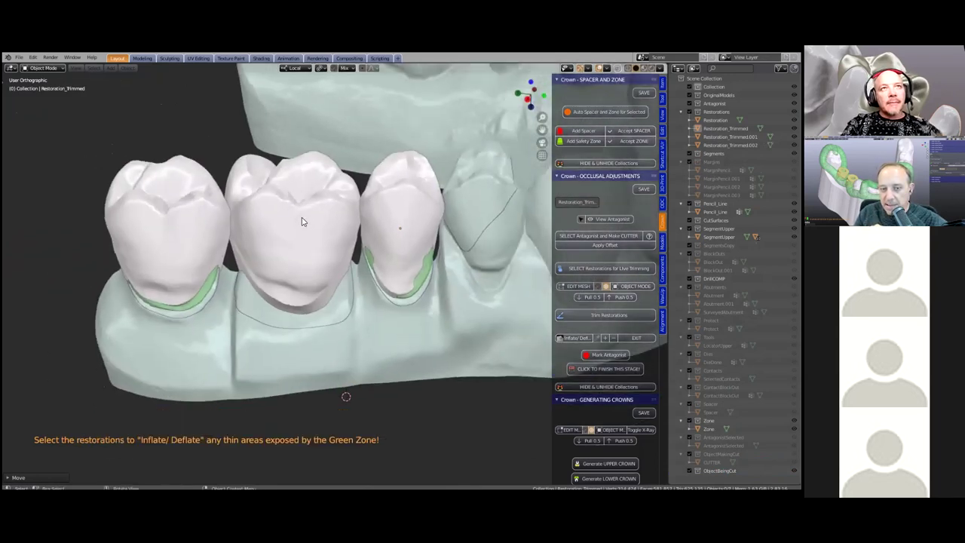
click(335, 198)
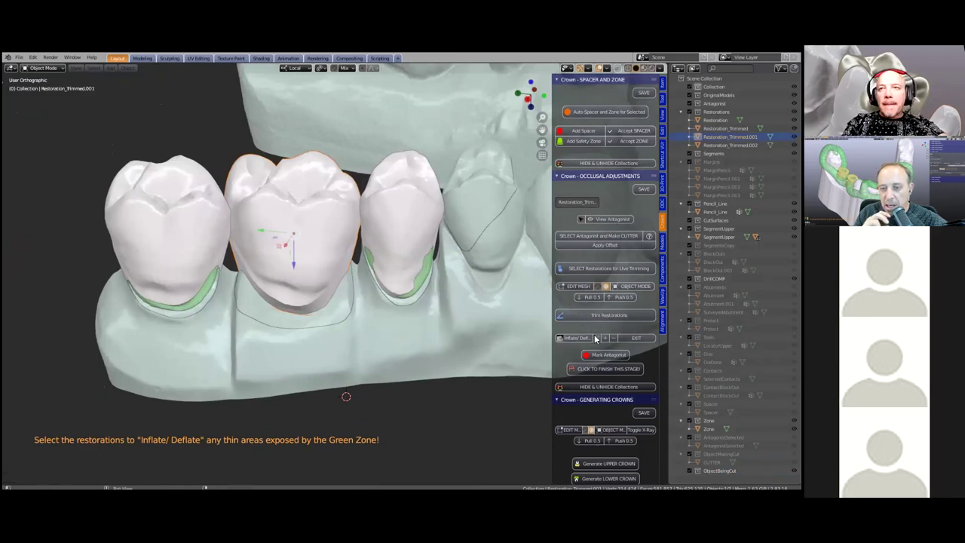
scroll(594, 343, down, 6)
scroll(595, 354, down, 10)
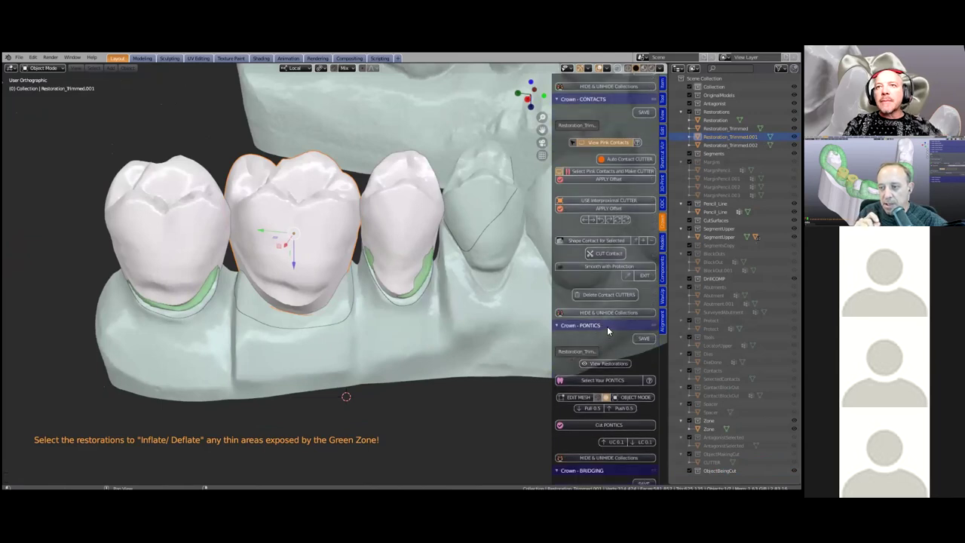
ctrl+click(609, 325)
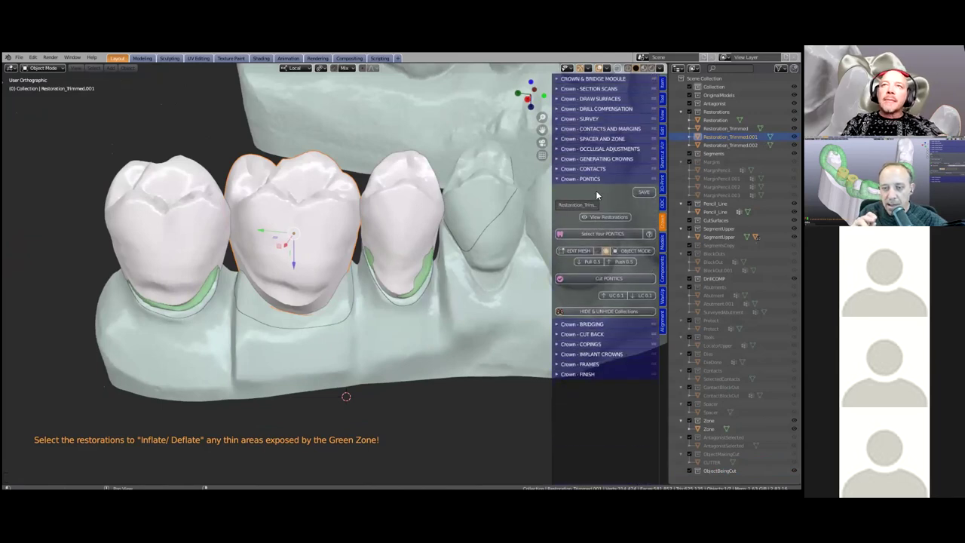
middle_drag(309, 216, 482, 237)
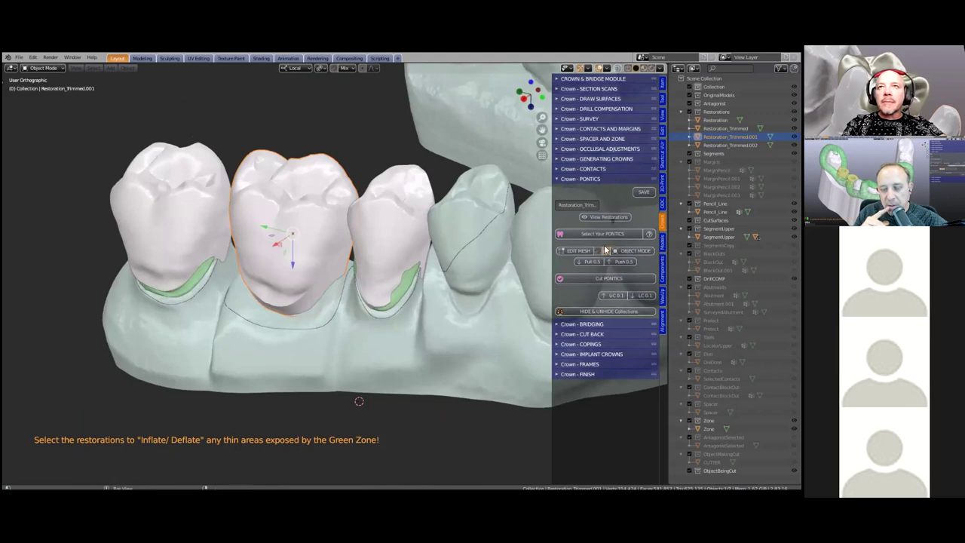
click(610, 235)
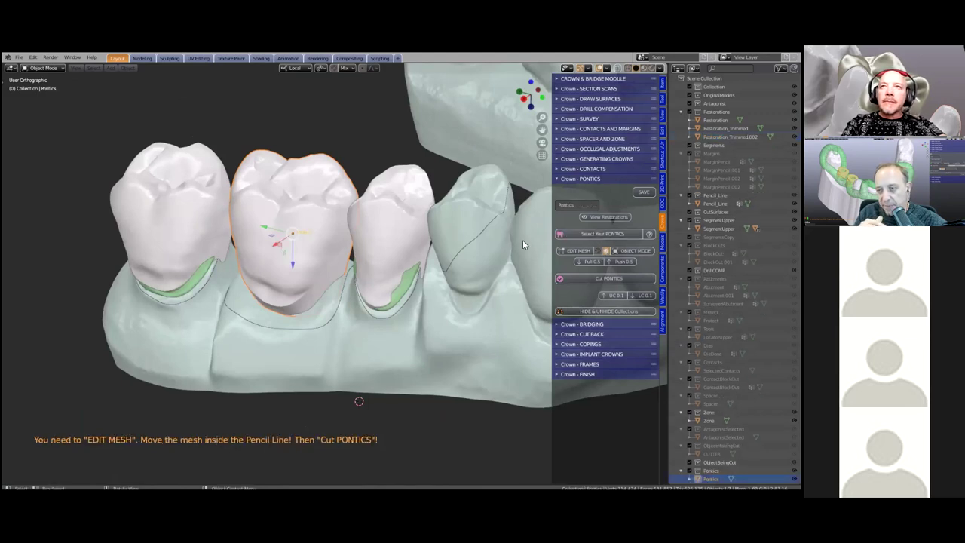
Step: Cut the pontic against the gum ridge and view its underside
click(586, 279)
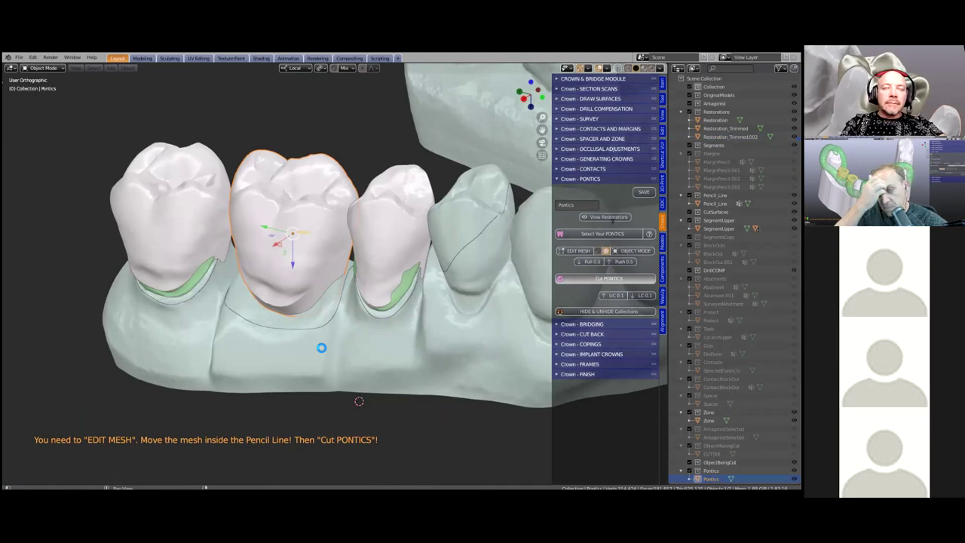
middle_drag(319, 352, 328, 184)
scroll(328, 183, up, 2)
middle_drag(324, 222, 606, 295)
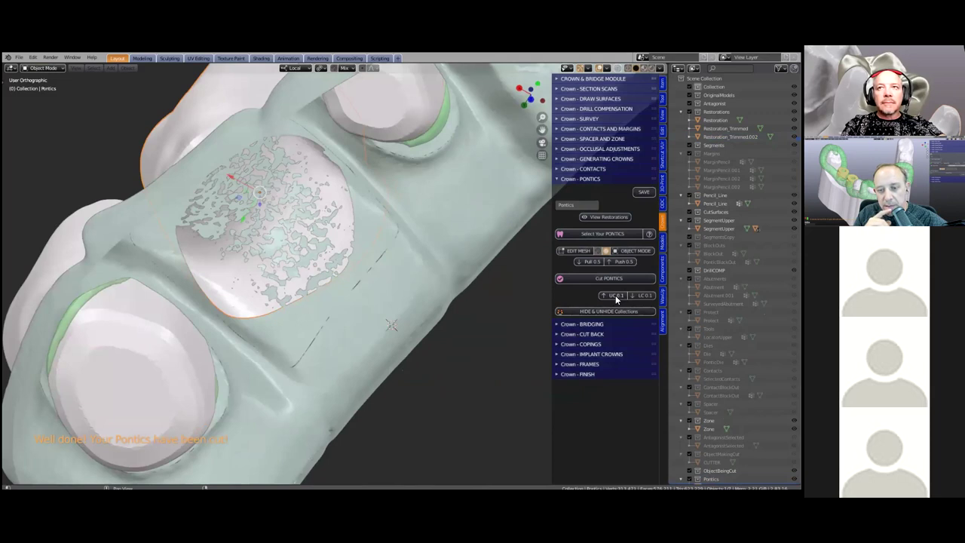
Step: Apply 0.1 mm UC and LC tissue compression steps to the pontic base
click(615, 296)
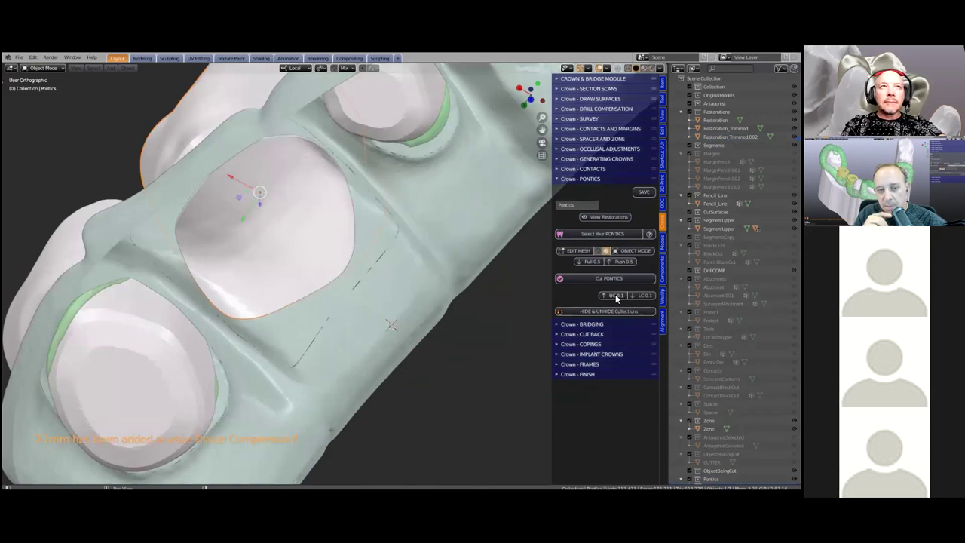
click(615, 294)
middle_drag(334, 283, 538, 294)
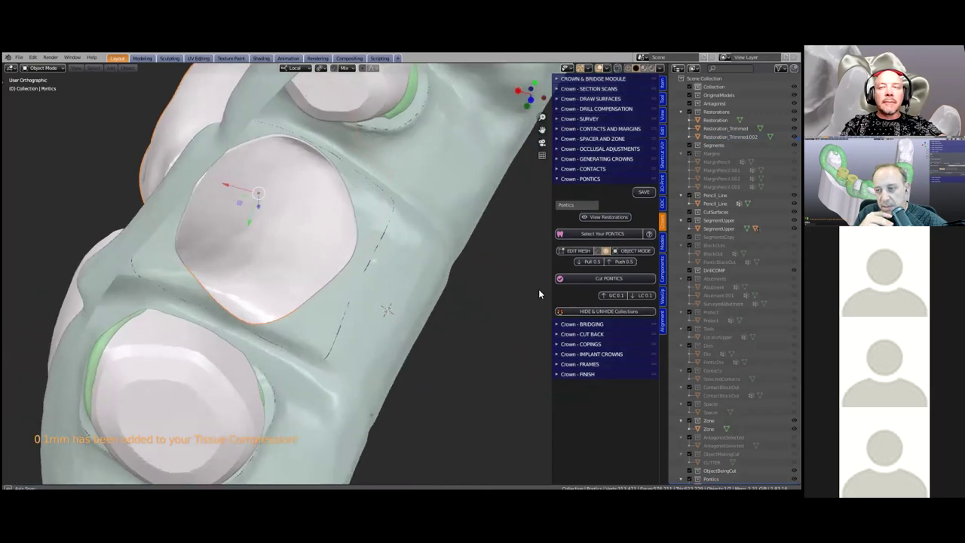
middle_drag(627, 295, 638, 297)
click(643, 296)
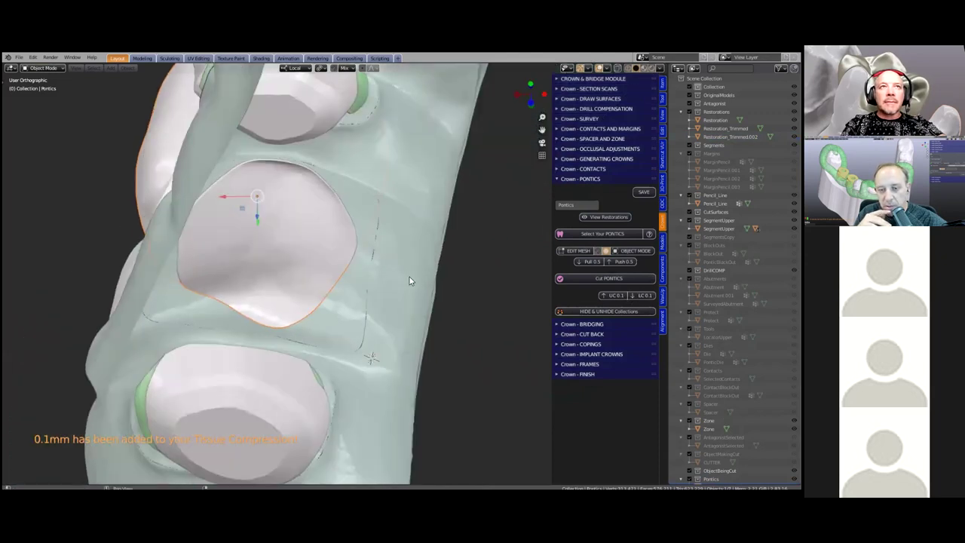
click(612, 296)
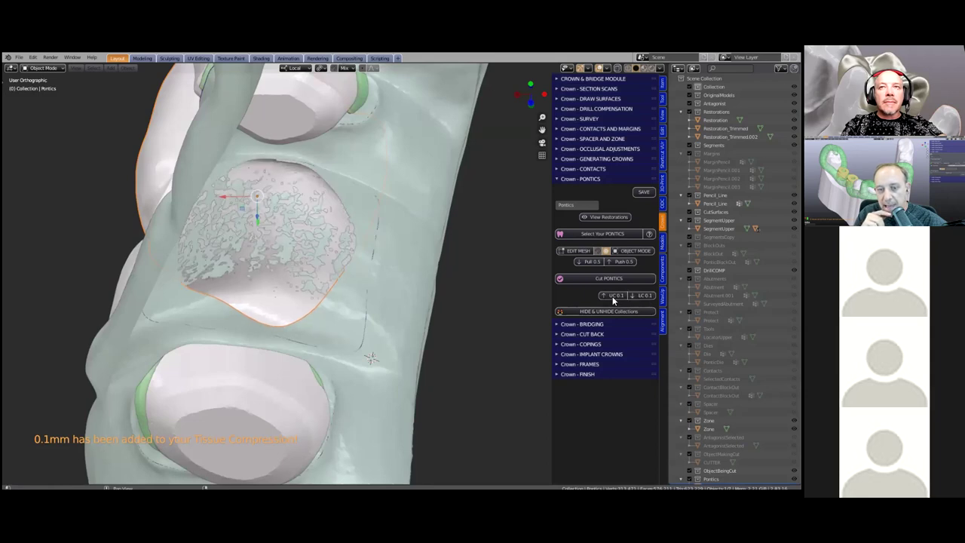
click(622, 296)
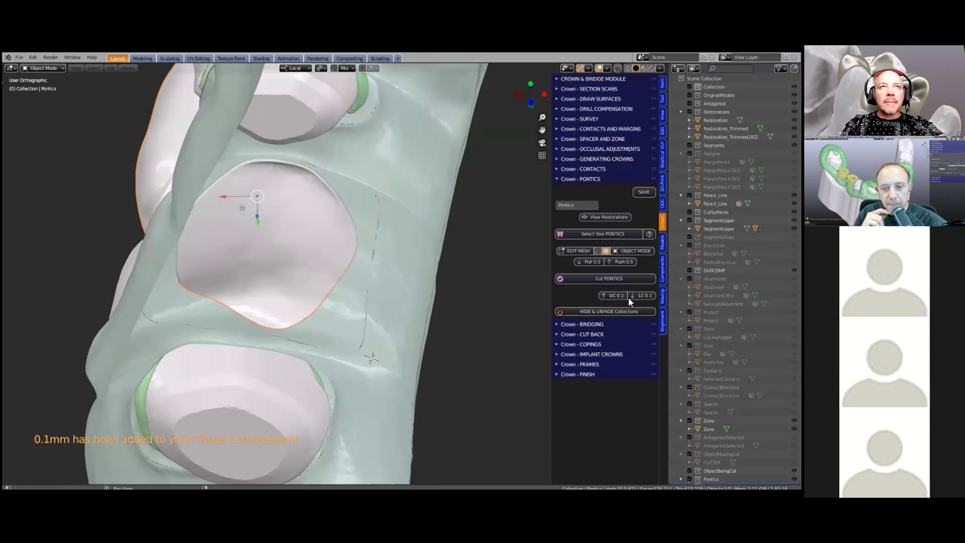
click(641, 296)
Step: Check the compressed pontic, then select the right-hand crown Restoration_Trimmed
middle_drag(334, 215, 324, 275)
scroll(333, 297, up, 2)
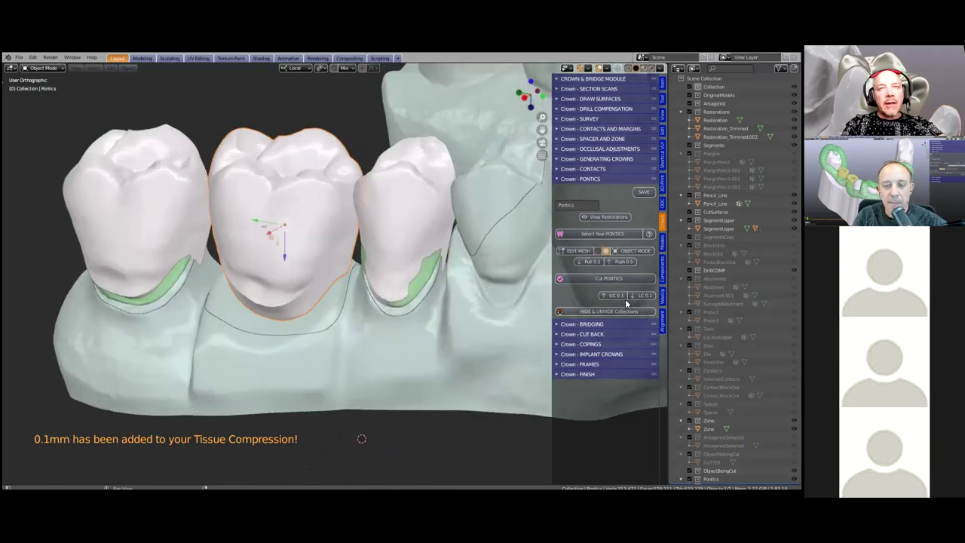
scroll(379, 290, down, 2)
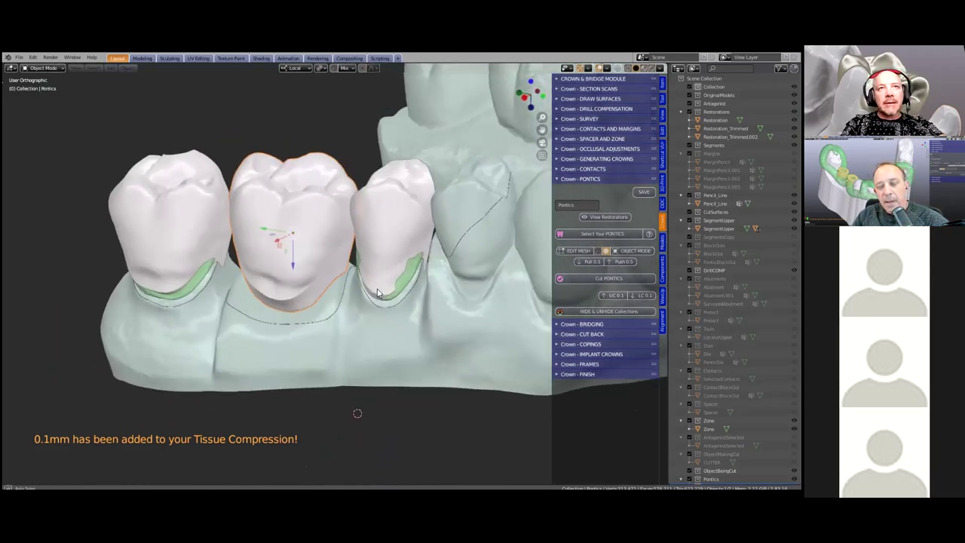
click(379, 294)
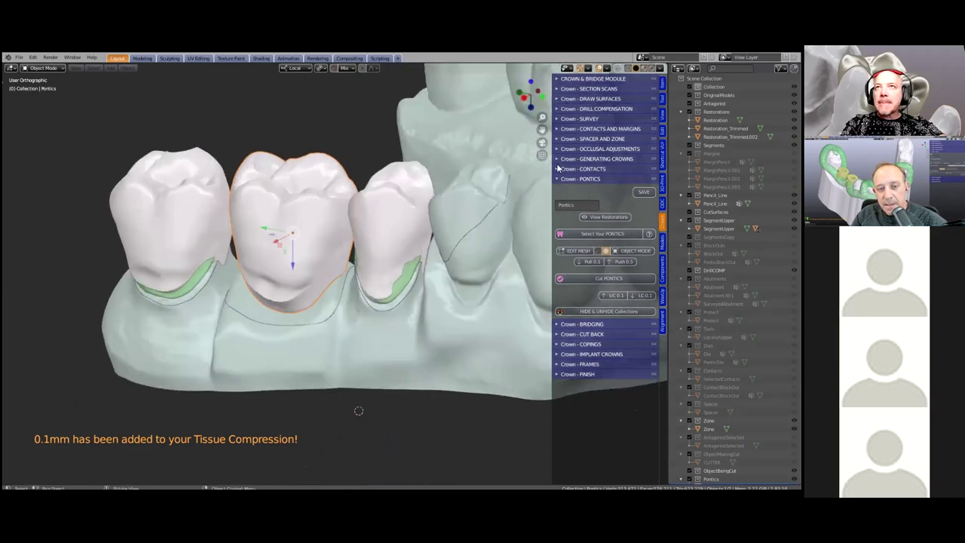
Step: Expand Crown - GENERATING CROWNS, enter EDIT MESH, and stretch the crown toward its margin
click(559, 159)
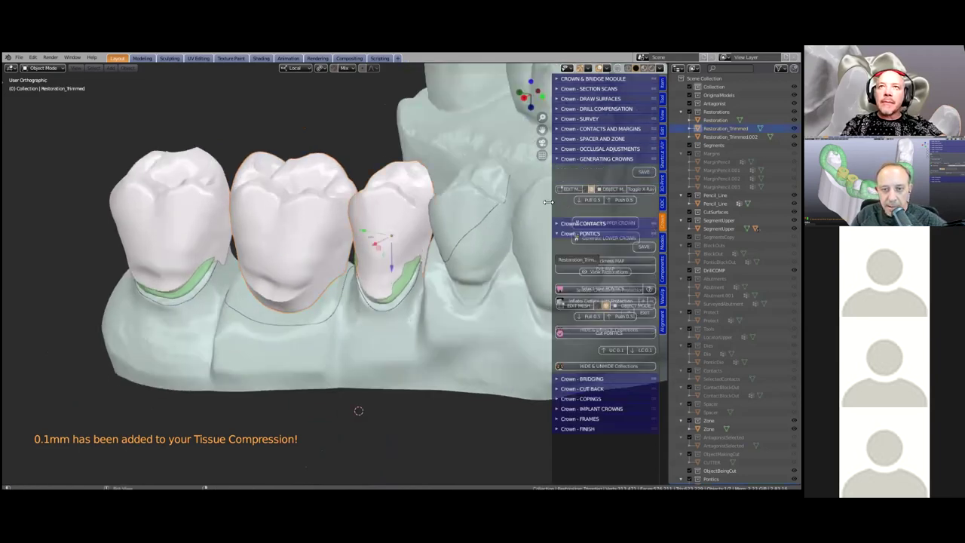
click(567, 189)
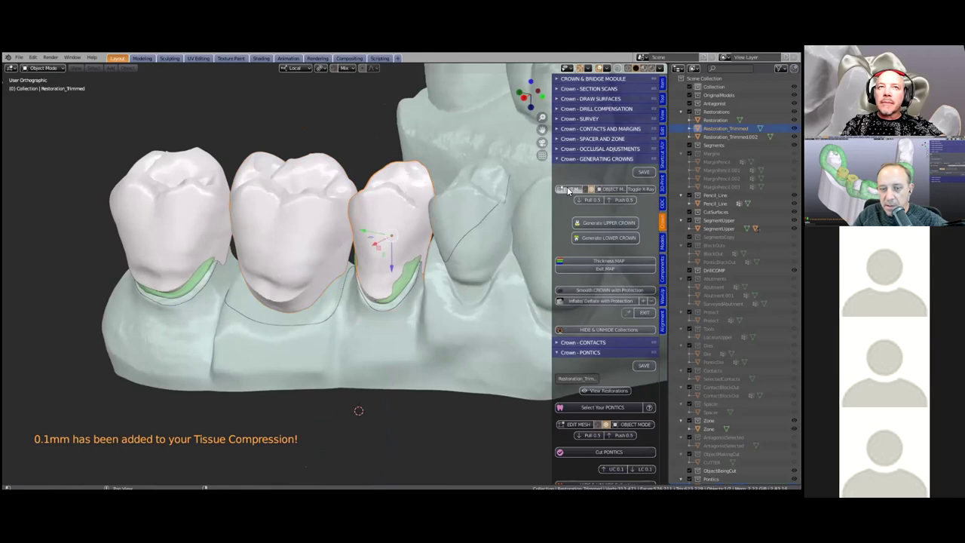
scroll(385, 296, up, 1)
click(355, 282)
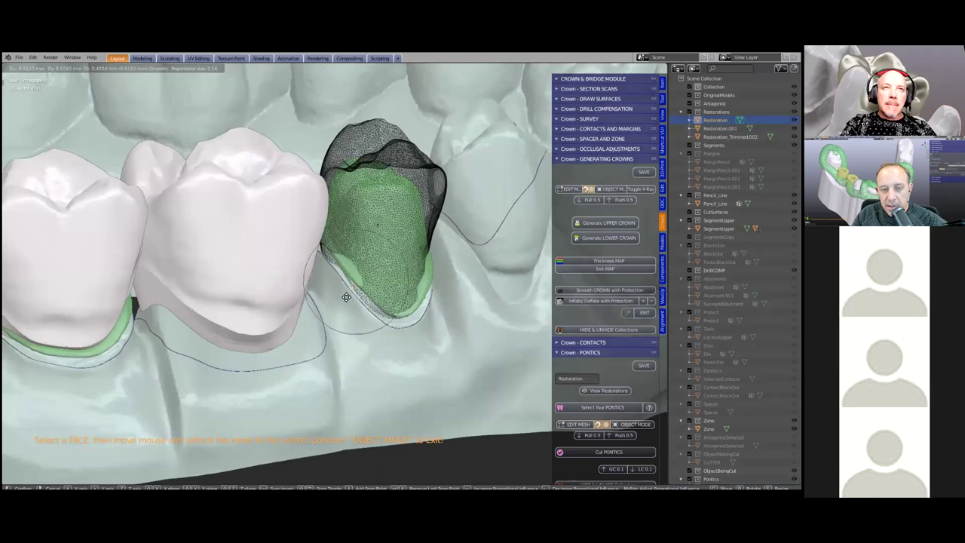
scroll(345, 296, down, 6)
click(344, 296)
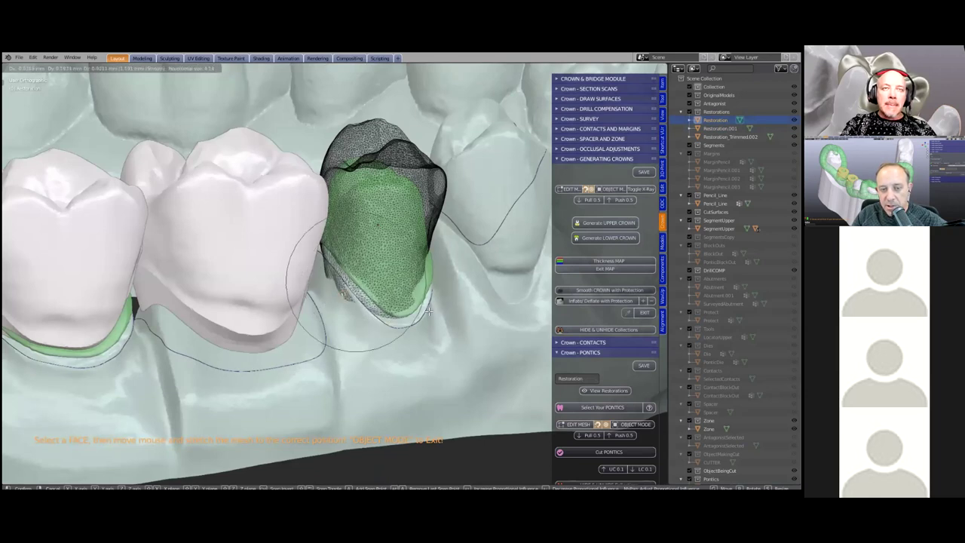
click(405, 316)
middle_drag(389, 336, 352, 317)
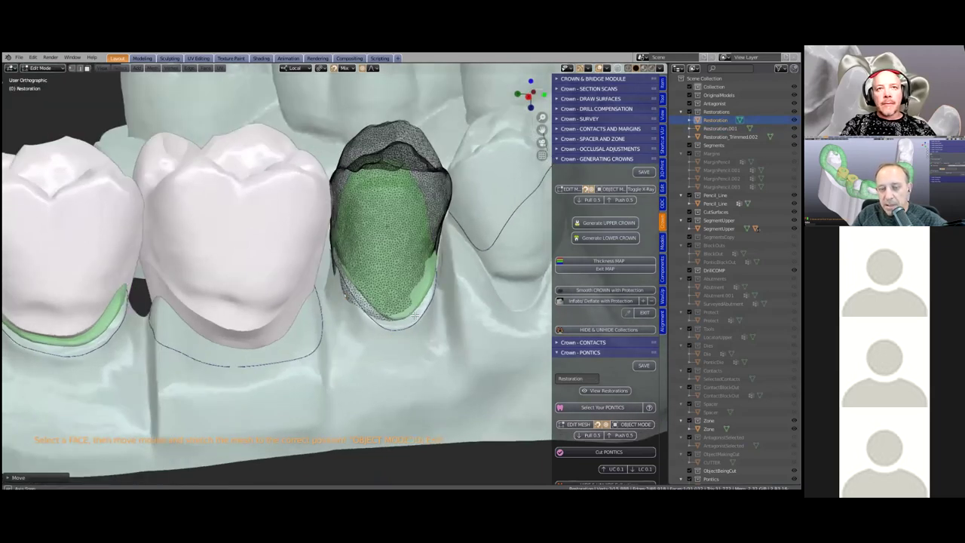
mouse_move(416, 319)
middle_down()
mouse_move(434, 300)
mouse_move(417, 300)
middle_up()
drag(445, 286, 450, 284)
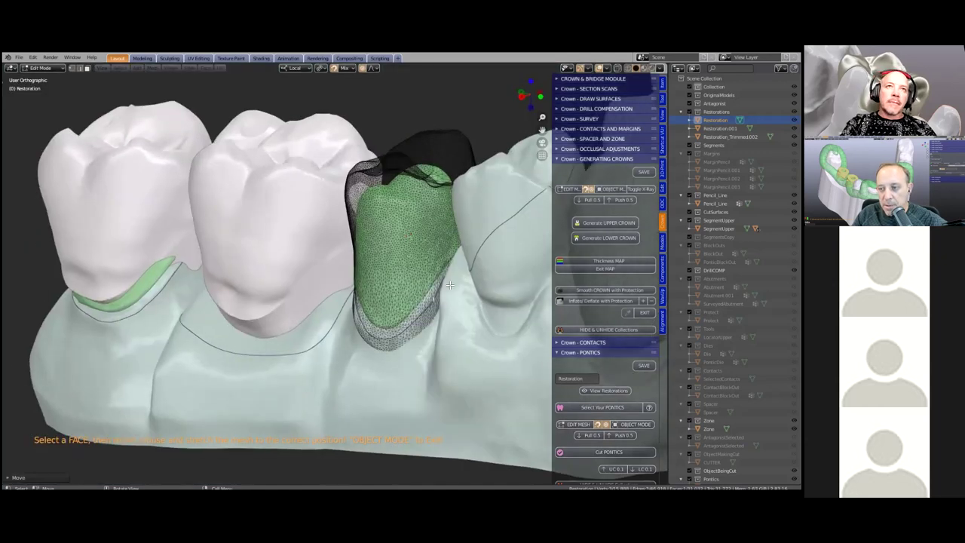
middle_drag(392, 303, 464, 345)
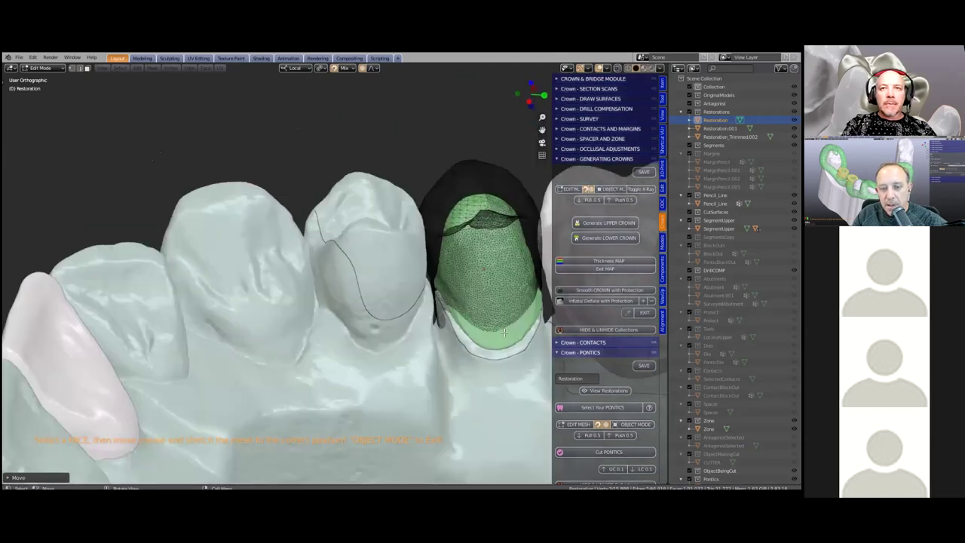
Step: Refine the crown margin with two proportional-falloff G moves of the mesh
key(g)
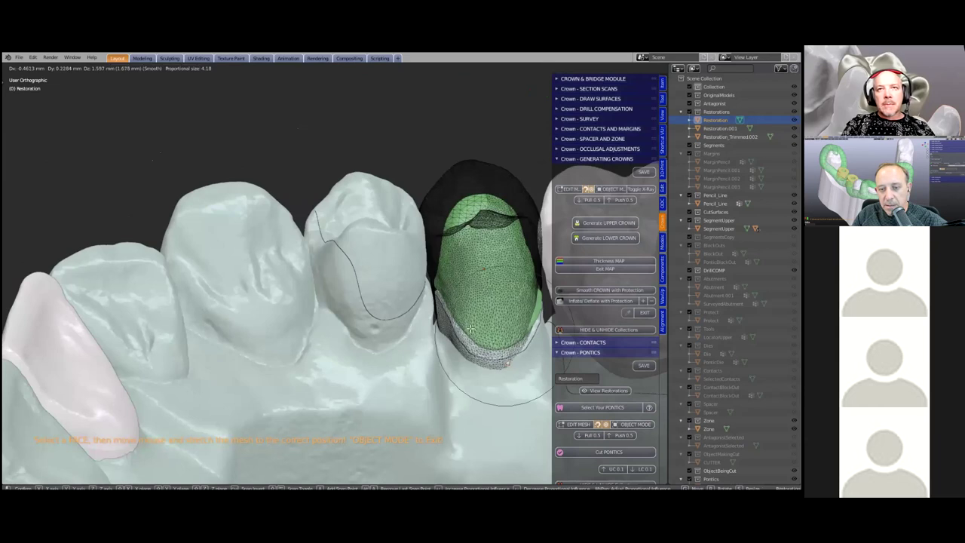
click(343, 291)
middle_drag(343, 291, 327, 276)
key(g)
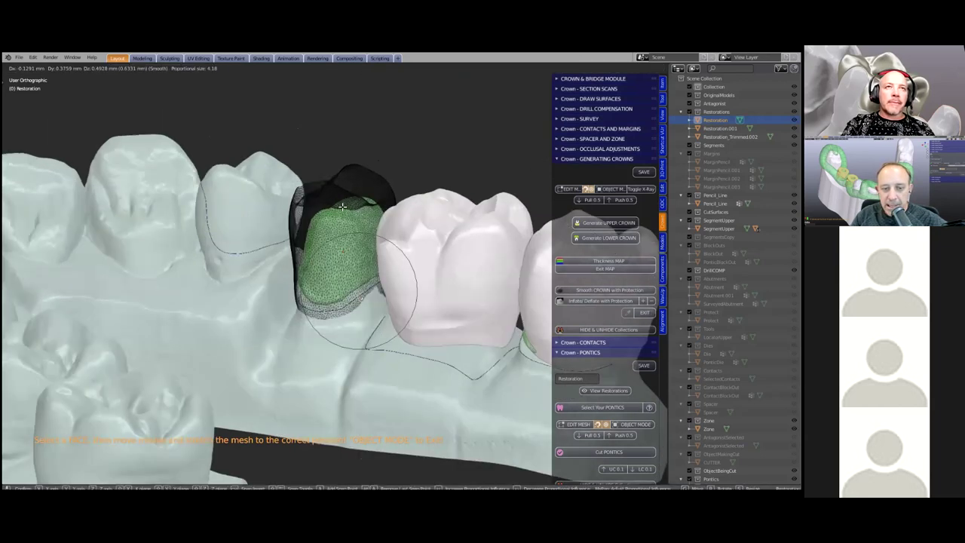
click(338, 317)
middle_drag(339, 317, 344, 323)
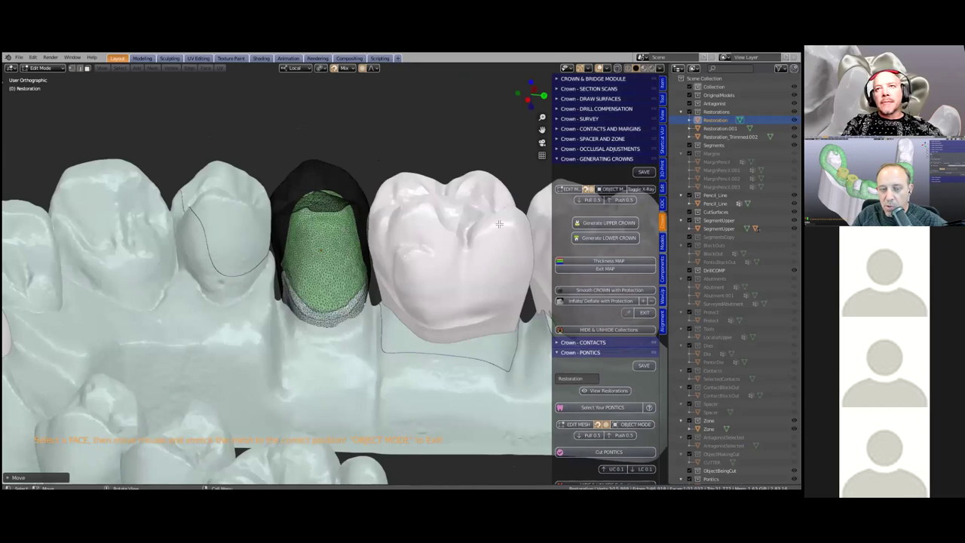
click(577, 238)
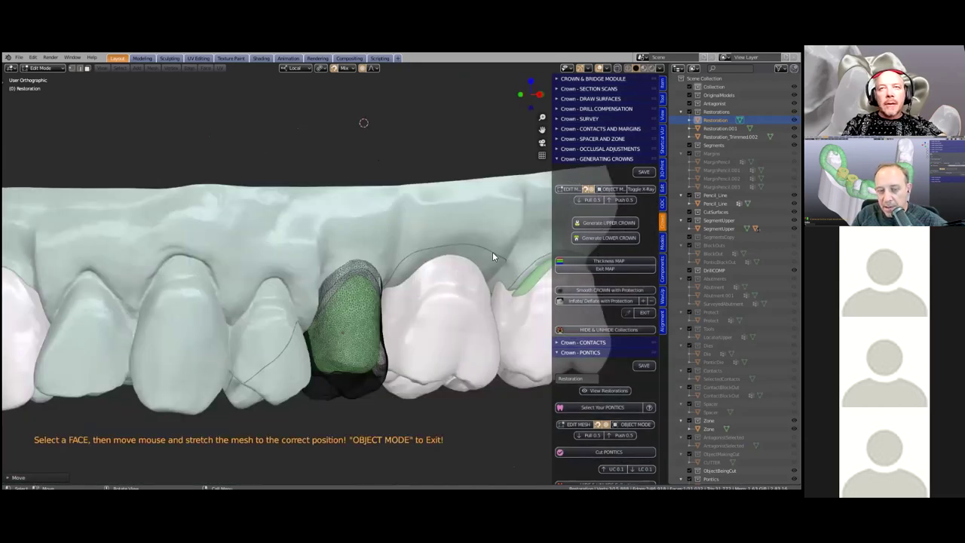
scroll(492, 257, up, 5)
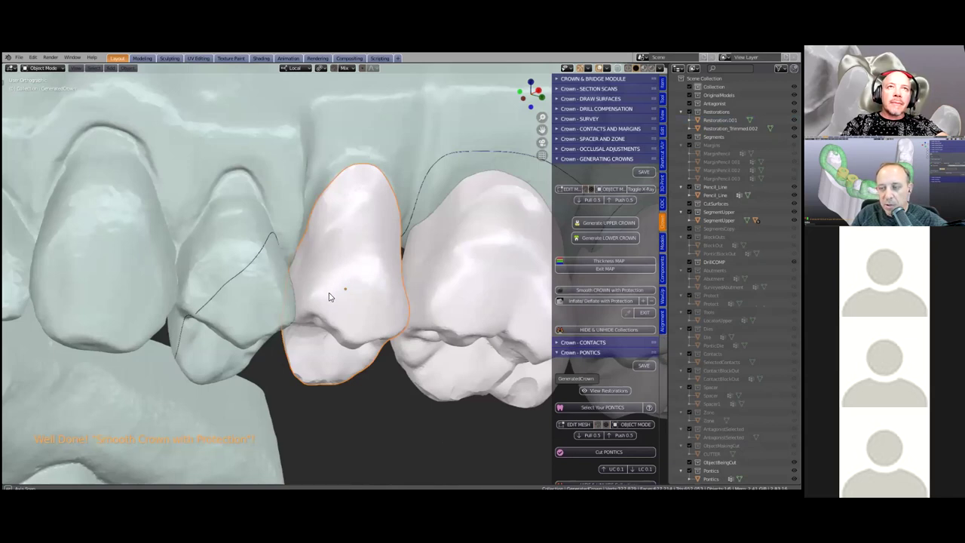
middle_drag(197, 299, 187, 284)
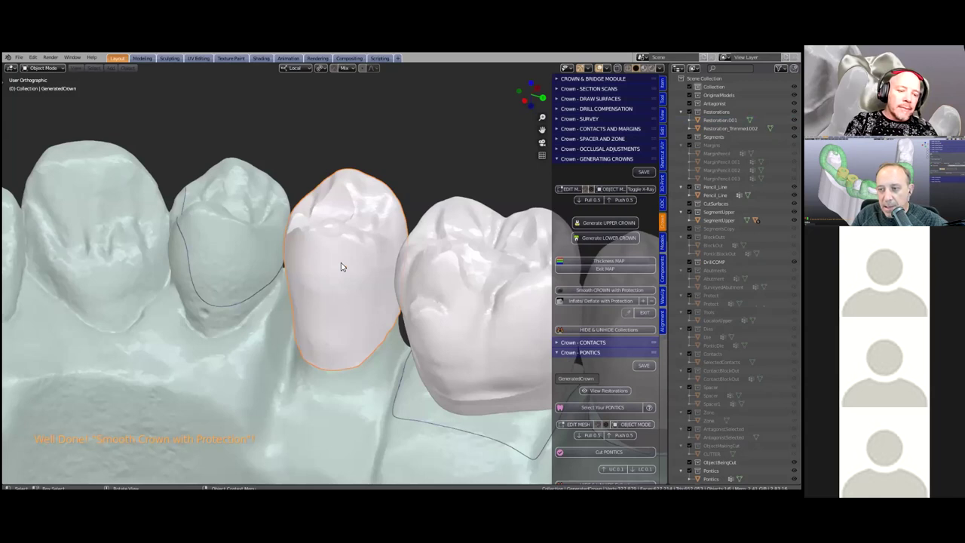
middle_drag(341, 266, 340, 267)
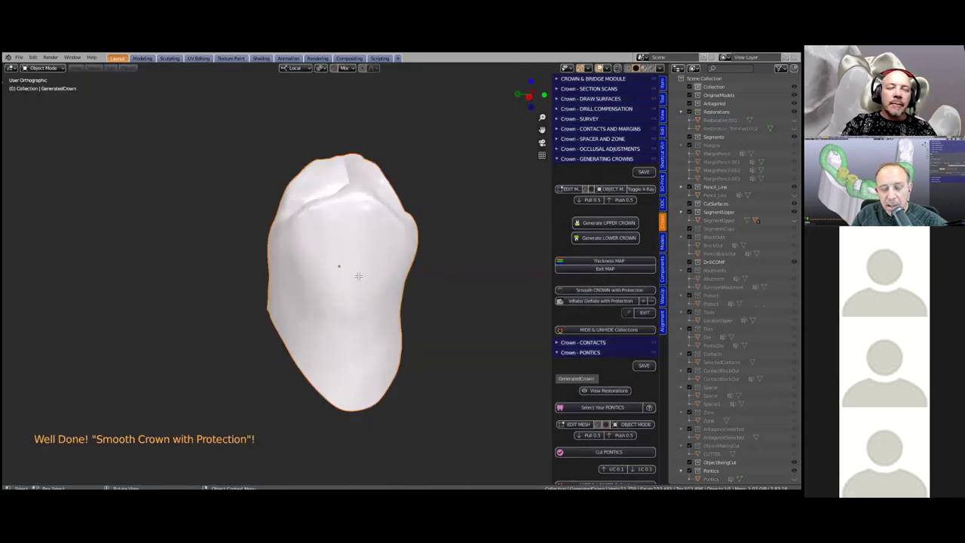
key(Tab)
middle_drag(362, 302, 348, 294)
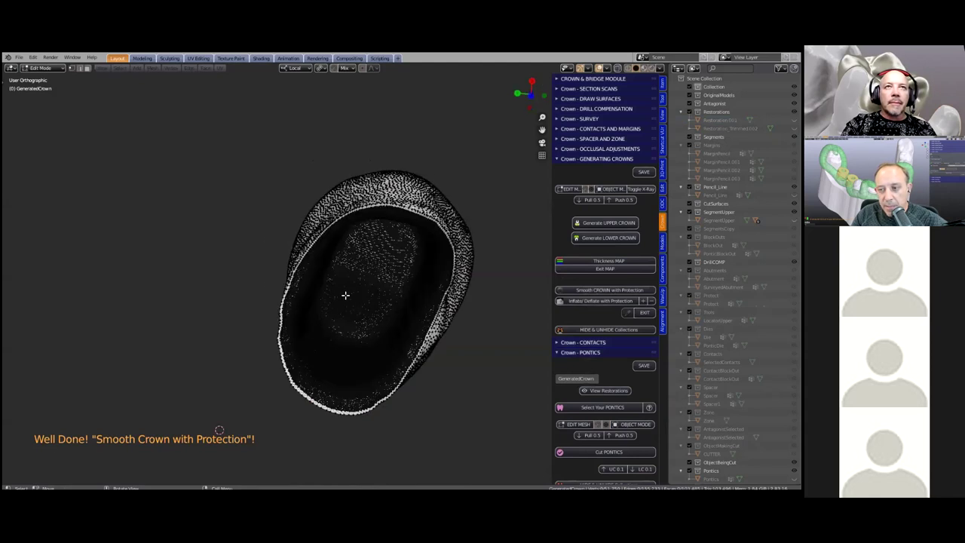
scroll(253, 349, up, 2)
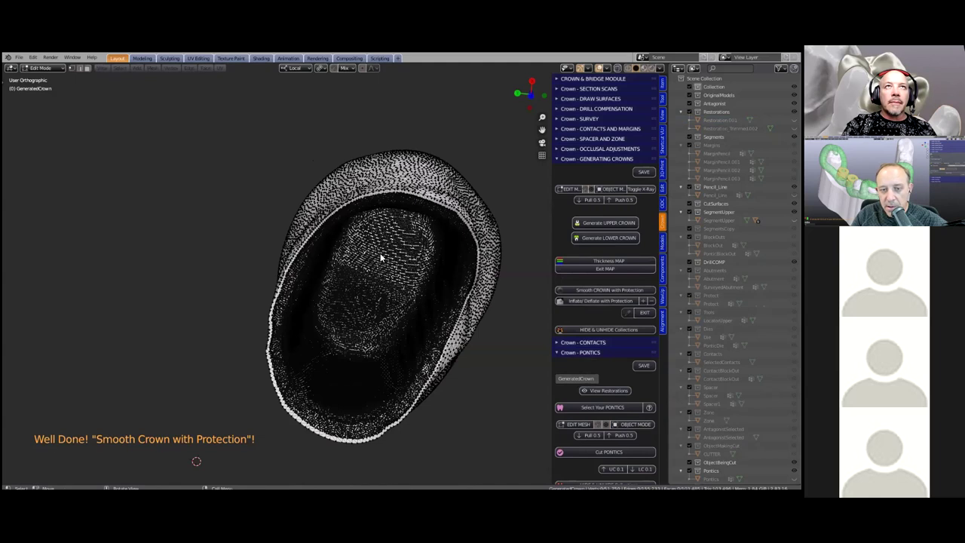
middle_drag(373, 313, 397, 305)
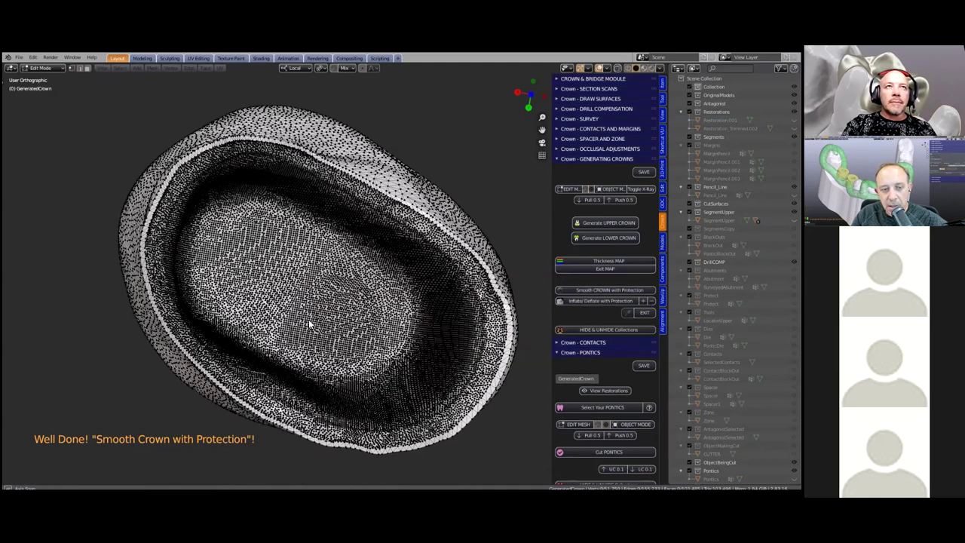
middle_drag(329, 368, 347, 376)
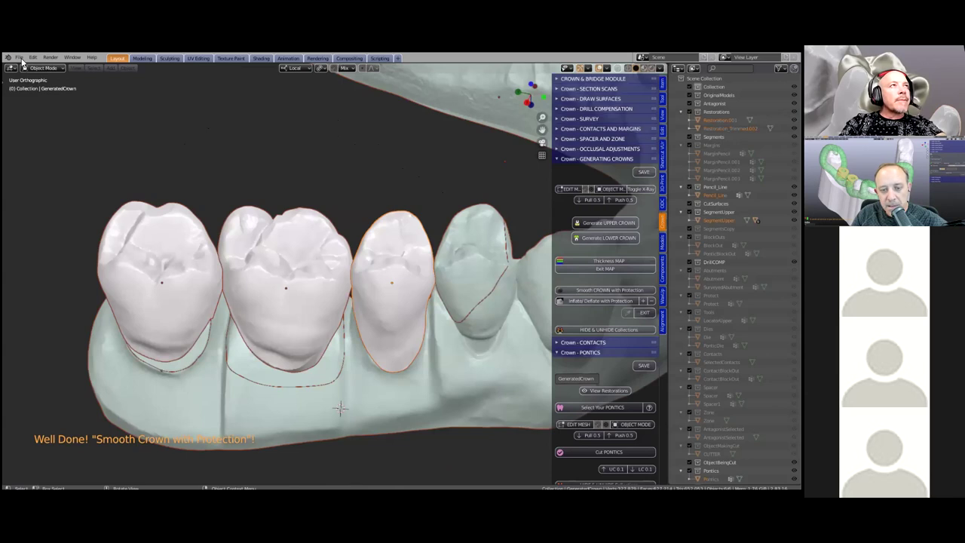
Step: Open BRIDGE_Generated.blend, discarding unsaved changes to the current project
click(18, 57)
click(33, 81)
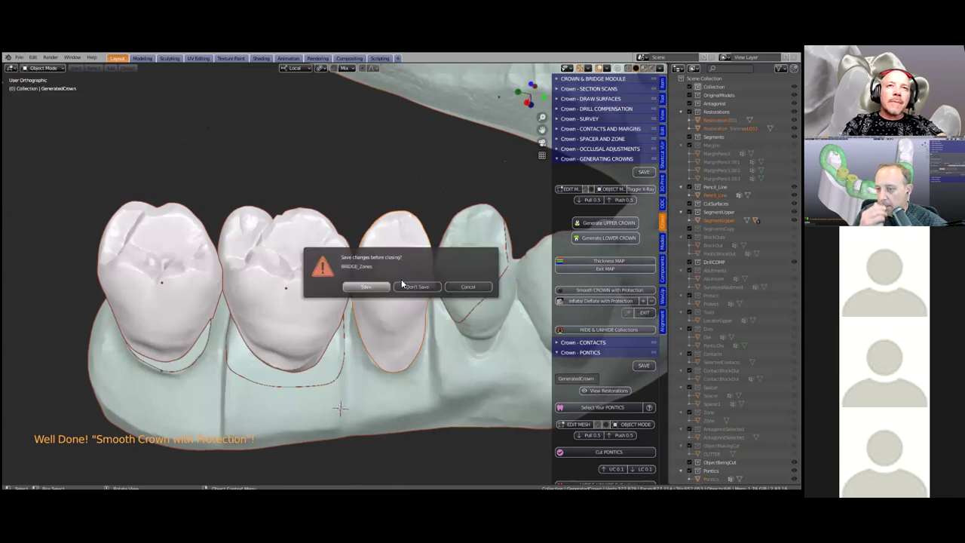
click(419, 289)
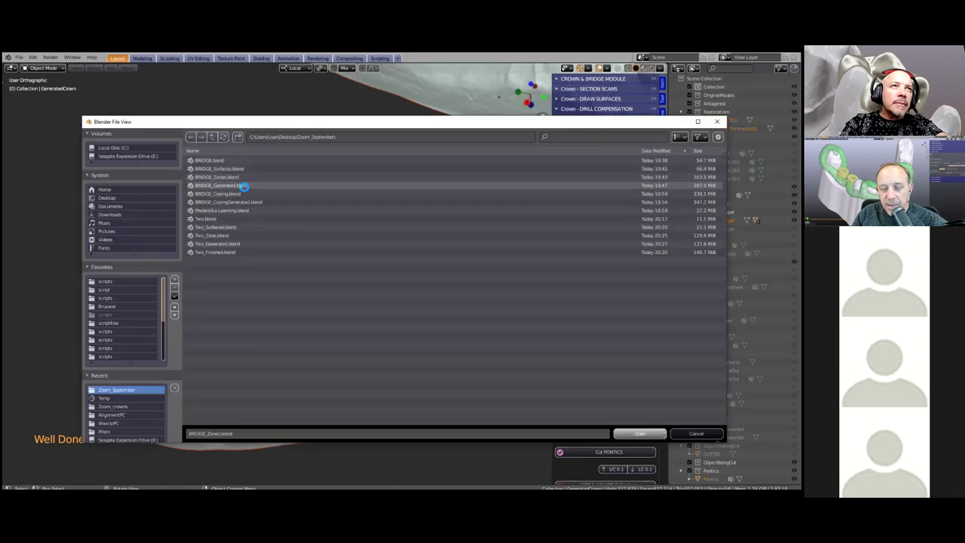
double_click(242, 184)
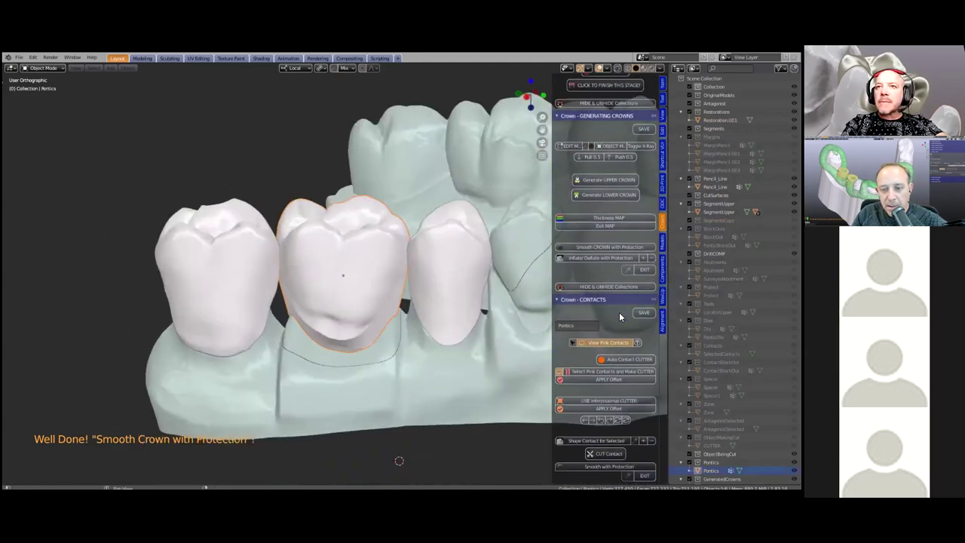
Step: Scroll the sidebar and expand the Crown - BRIDGING tools
scroll(619, 312, down, 10)
scroll(592, 318, down, 3)
ctrl+click(592, 318)
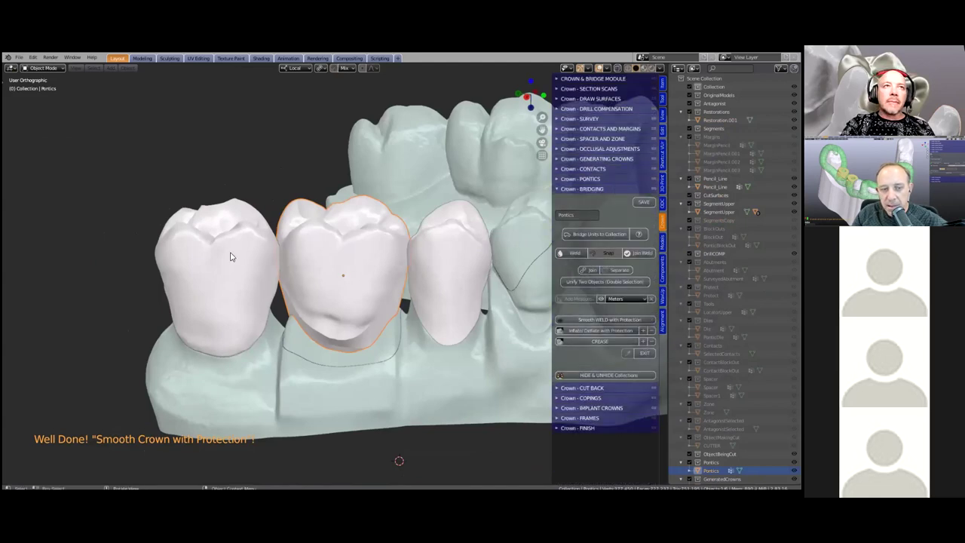
Step: Select the left, middle and right crowns and gather them into one bridge collection
click(324, 254)
shift+click(366, 245)
shift+click(444, 240)
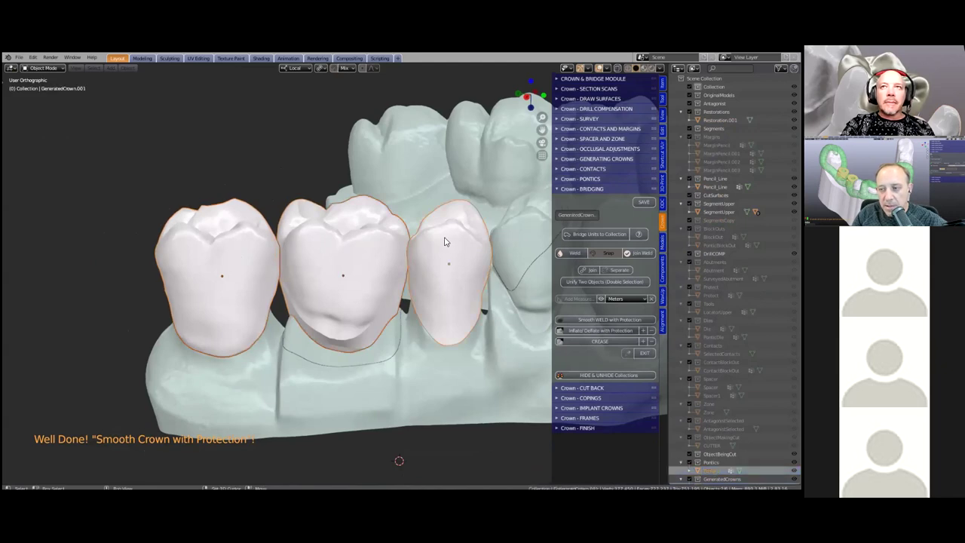
click(580, 234)
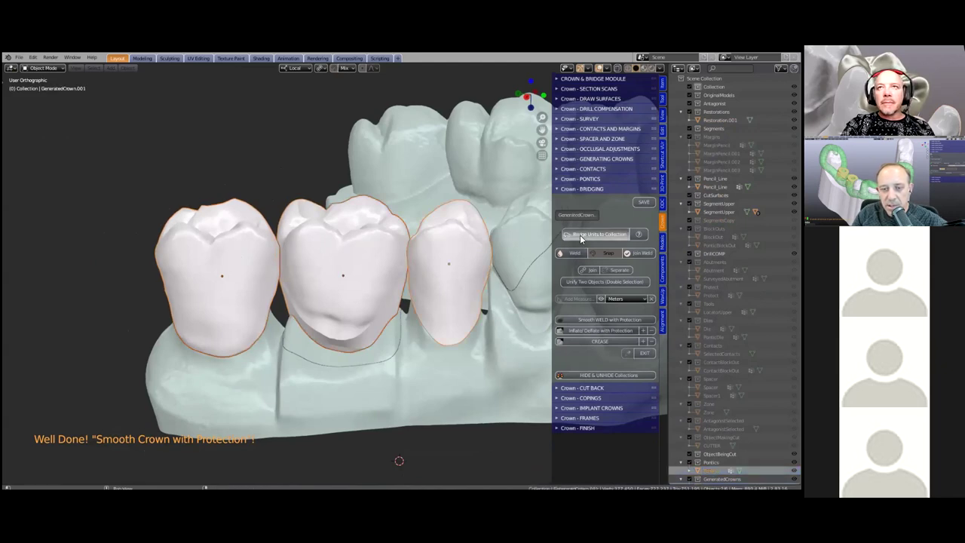
Step: Add a Connector and place it at the contact point between the two right molars
click(465, 275)
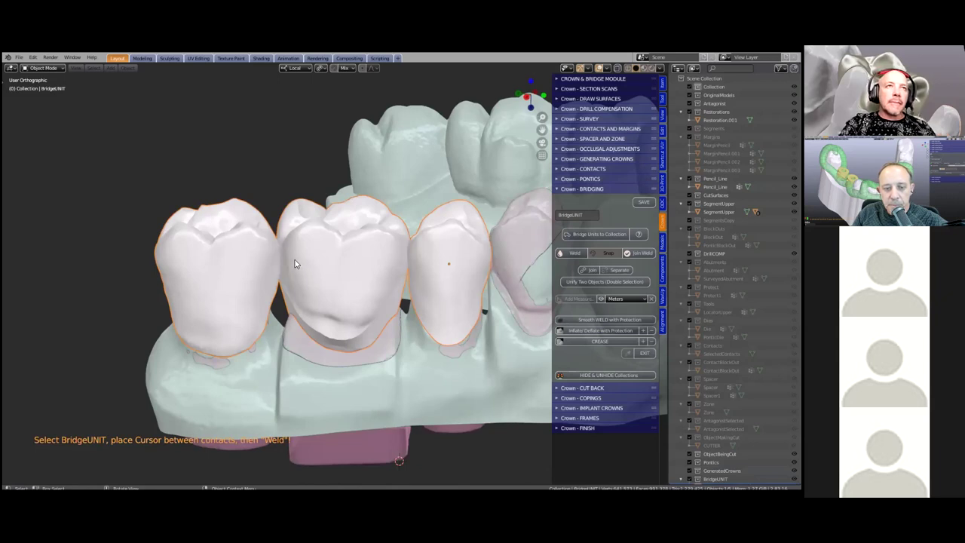
middle_drag(267, 280, 370, 263)
shift+right_click(369, 260)
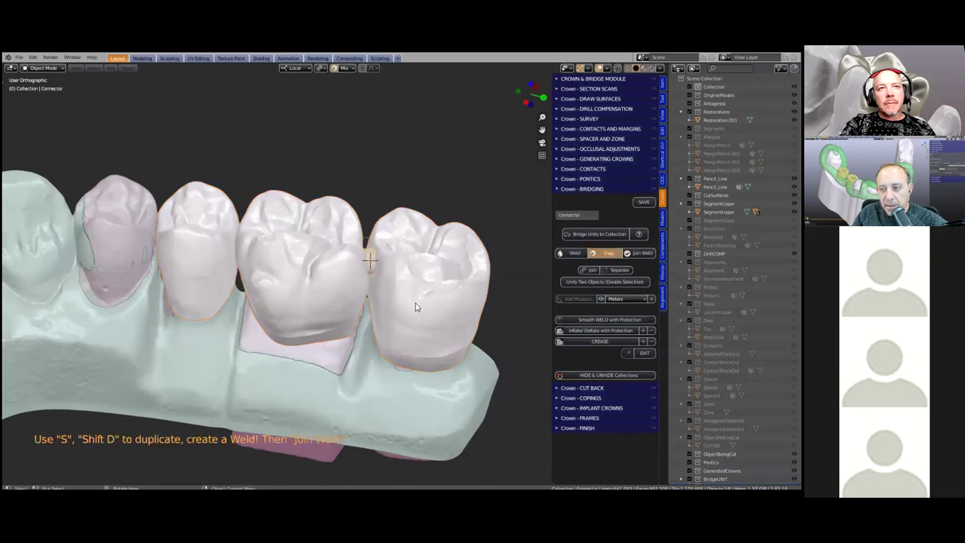
Step: Turn off snapping, then scale the connector and move it between the right molars
click(334, 69)
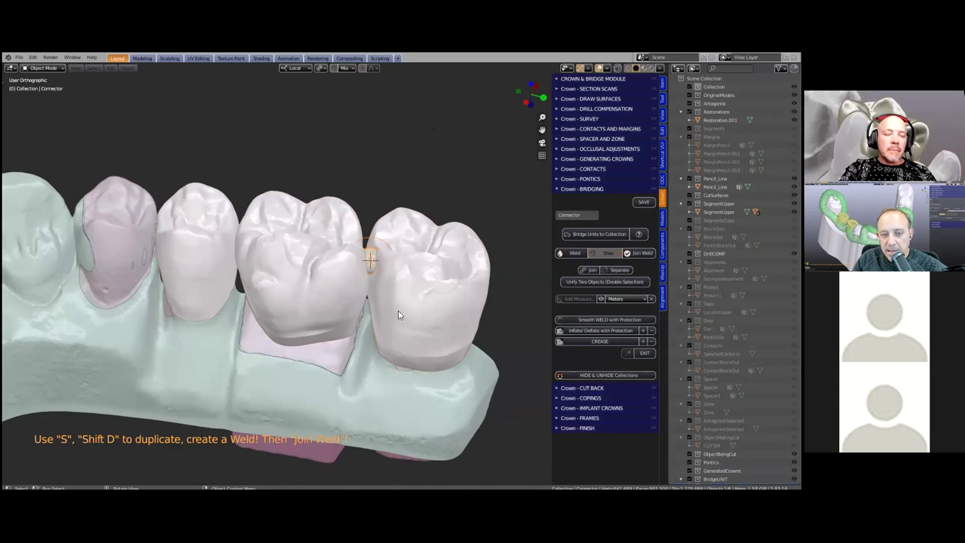
key(s)
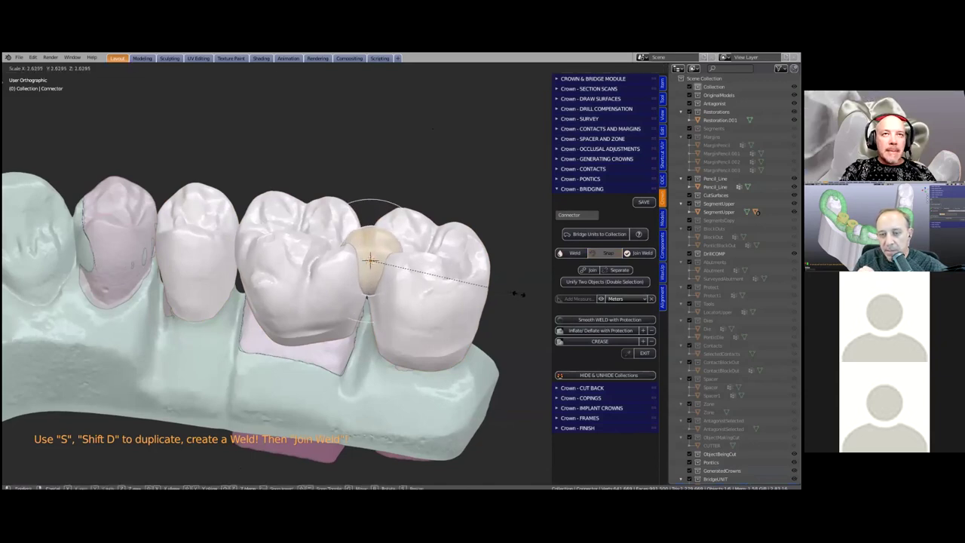
click(409, 267)
middle_drag(409, 267, 389, 272)
key(g)
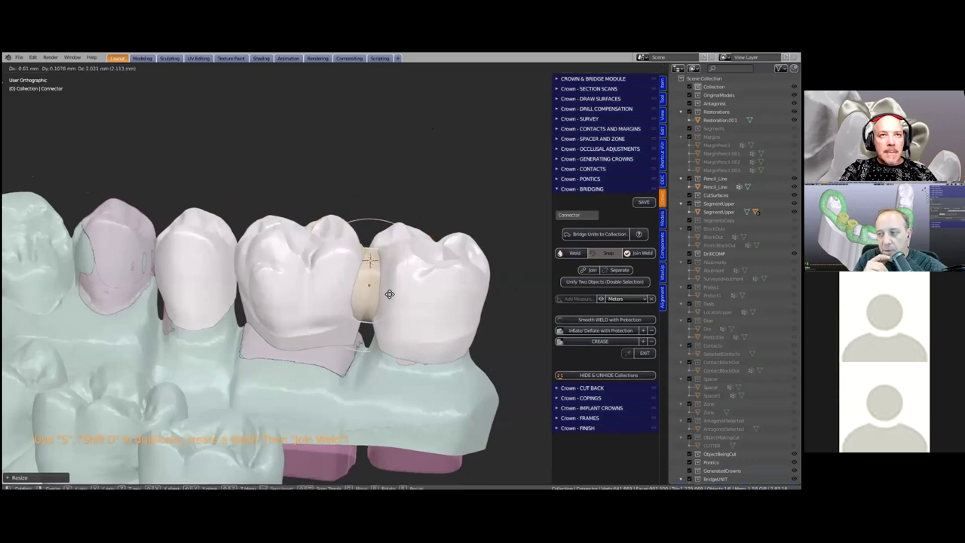
click(386, 301)
Step: Refine the connector's size and position until it fills the right-molar gap
middle_drag(381, 302, 429, 273)
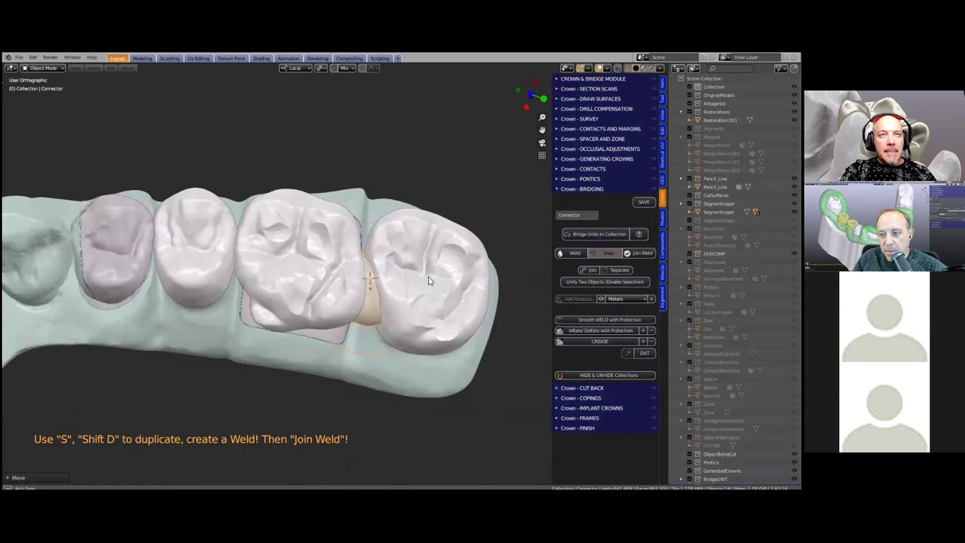
key(s)
click(362, 292)
key(g)
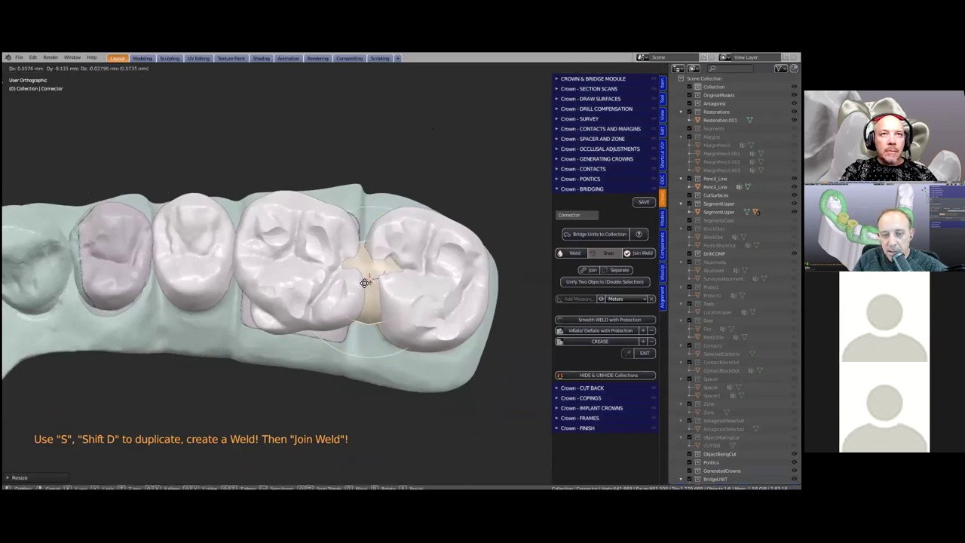
click(368, 297)
middle_drag(368, 298, 411, 303)
key(s)
click(395, 298)
key(g)
click(380, 286)
key(g)
click(387, 284)
mouse_move(387, 285)
middle_down()
mouse_move(385, 436)
mouse_move(388, 297)
middle_up()
scroll(377, 287, down, 3)
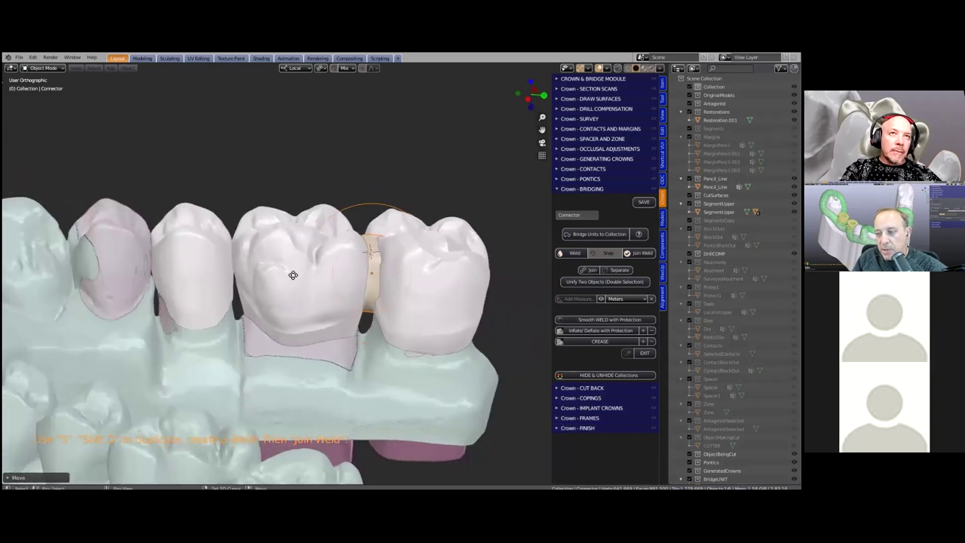
Step: Duplicate the connector, then scale and move the copy into the gap by the middle crown's left neighbour
key(shift+d)
click(266, 287)
key(s)
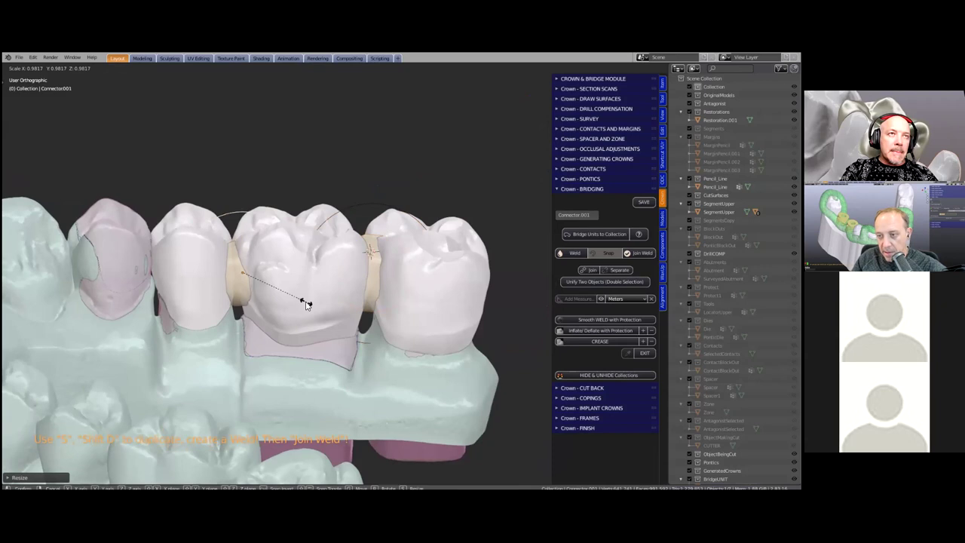
click(305, 303)
middle_drag(253, 322, 245, 280)
key(shift+d)
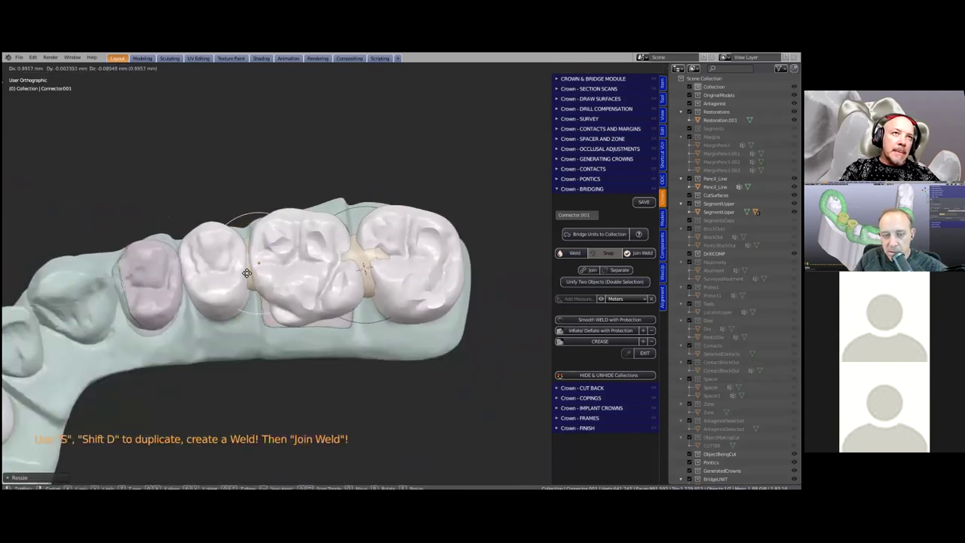
click(249, 279)
middle_drag(249, 281, 200, 262)
scroll(267, 274, up, 4)
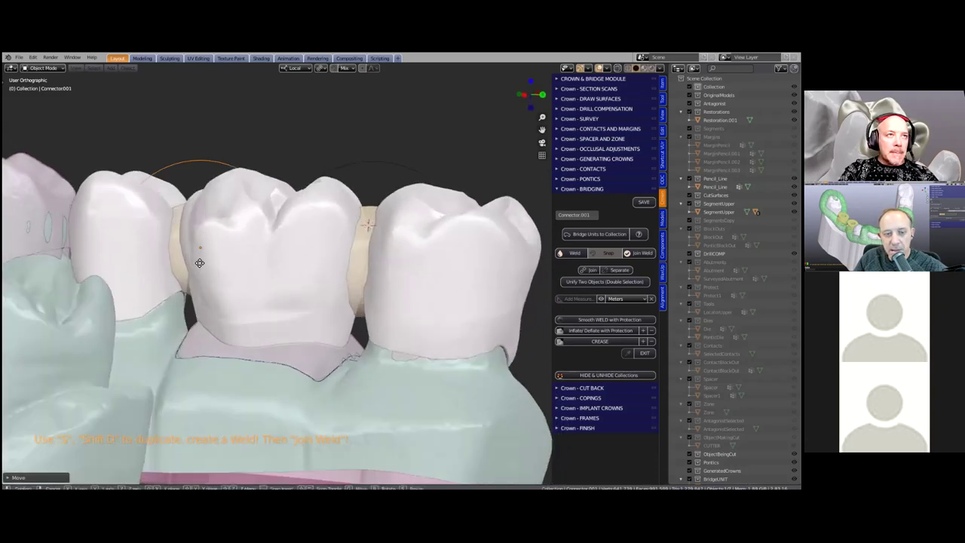
middle_drag(230, 309, 317, 270)
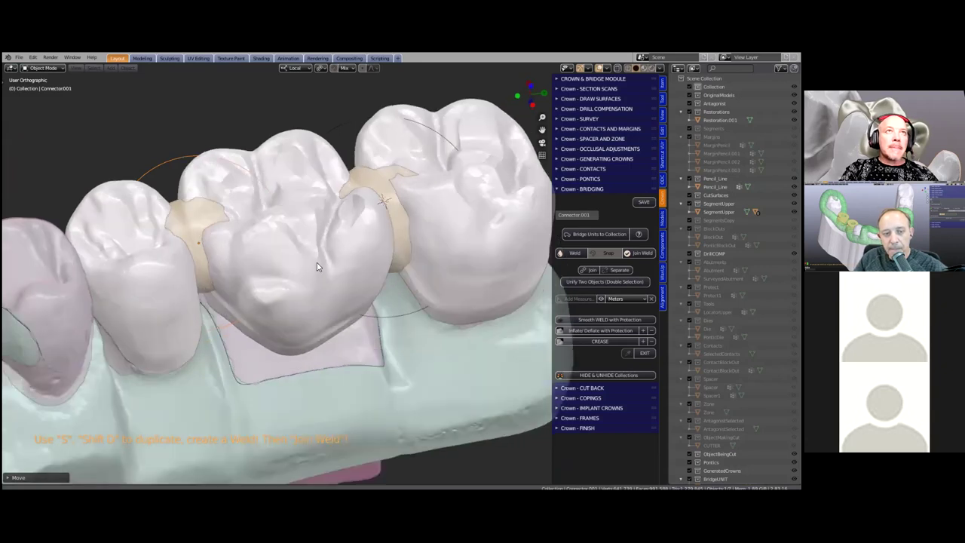
mouse_move(339, 77)
middle_down()
mouse_move(360, 69)
mouse_move(336, 66)
middle_up()
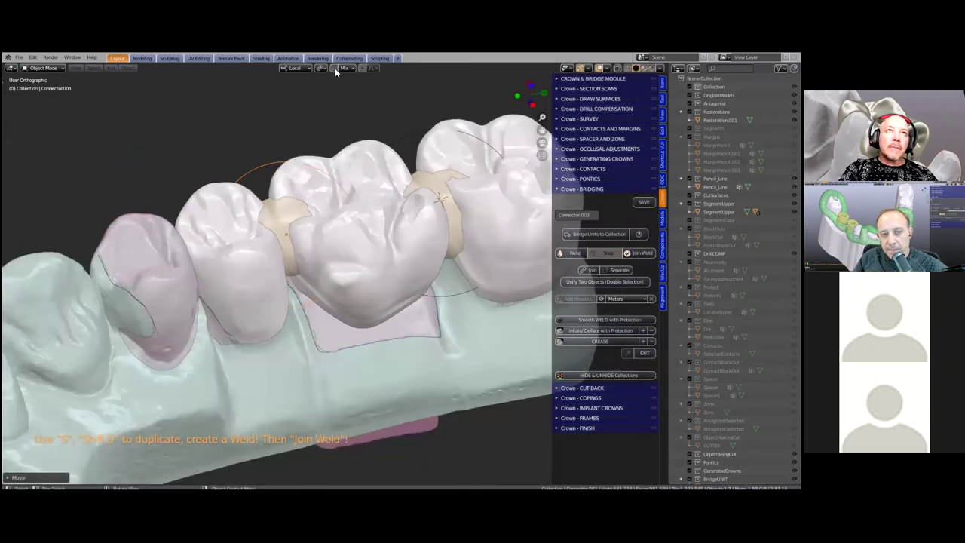
Step: Re-enable snapping and add a smaller Connector.002 in the left gap
click(335, 67)
middle_drag(294, 240, 295, 240)
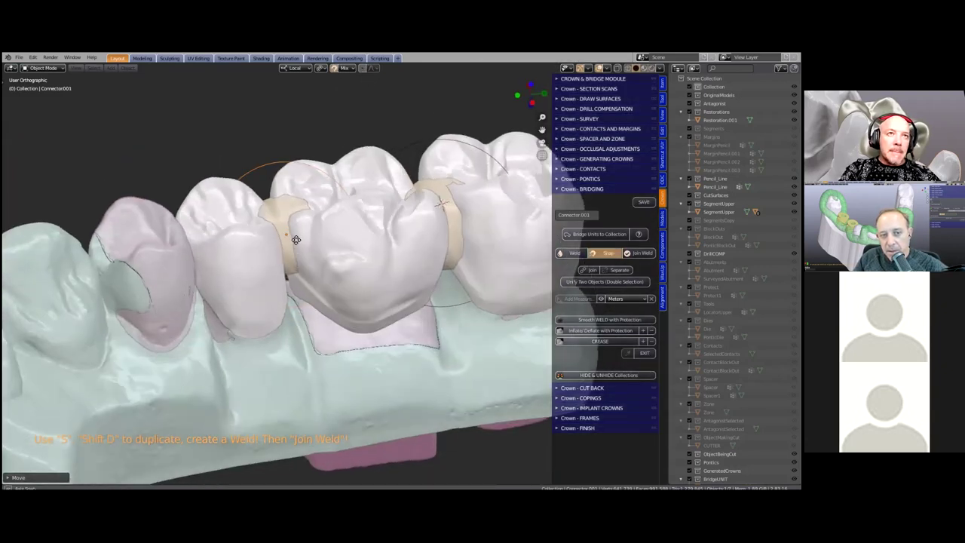
key(shift+d)
click(315, 266)
key(s)
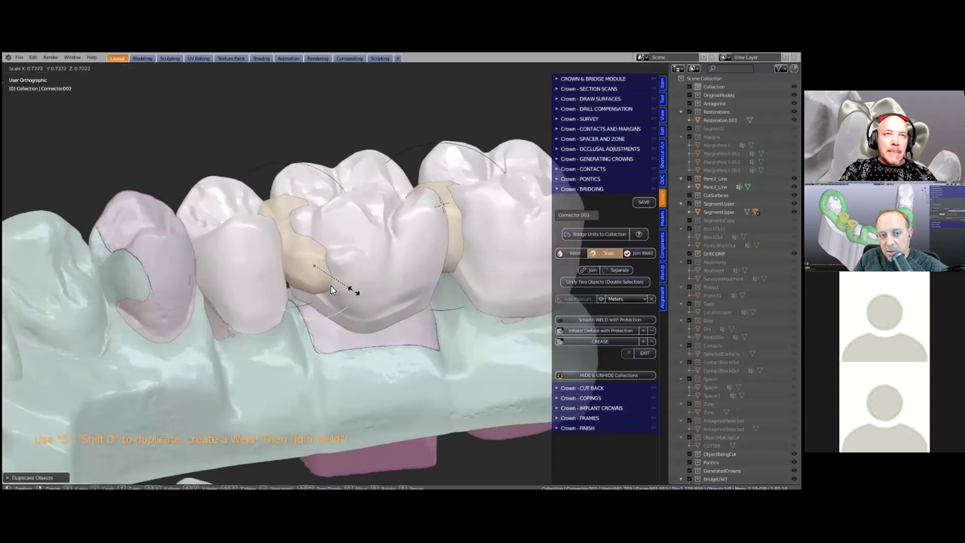
click(332, 285)
middle_drag(331, 285, 308, 270)
Step: Duplicate Connector.003, then resize it and place it higher in the left gap
key(shift+d)
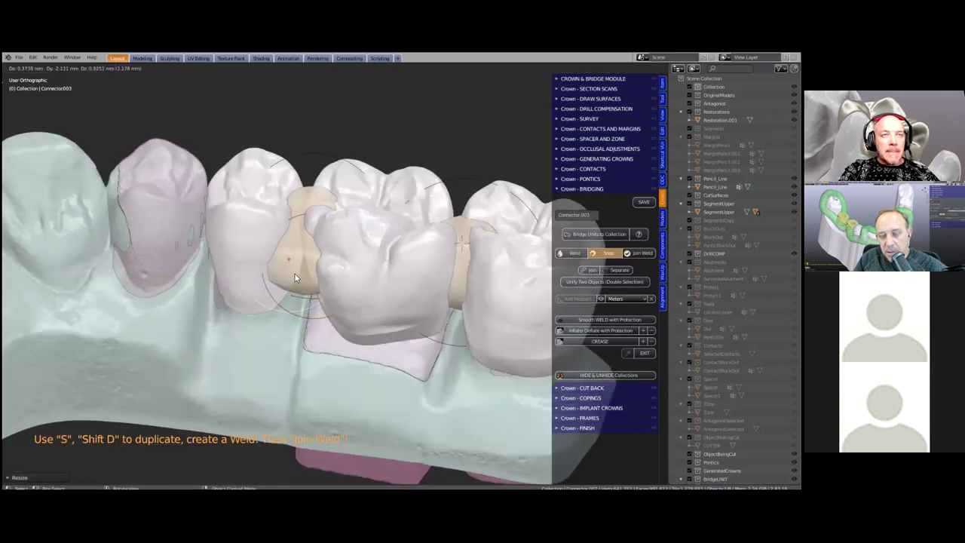
click(287, 239)
middle_drag(276, 242, 367, 288)
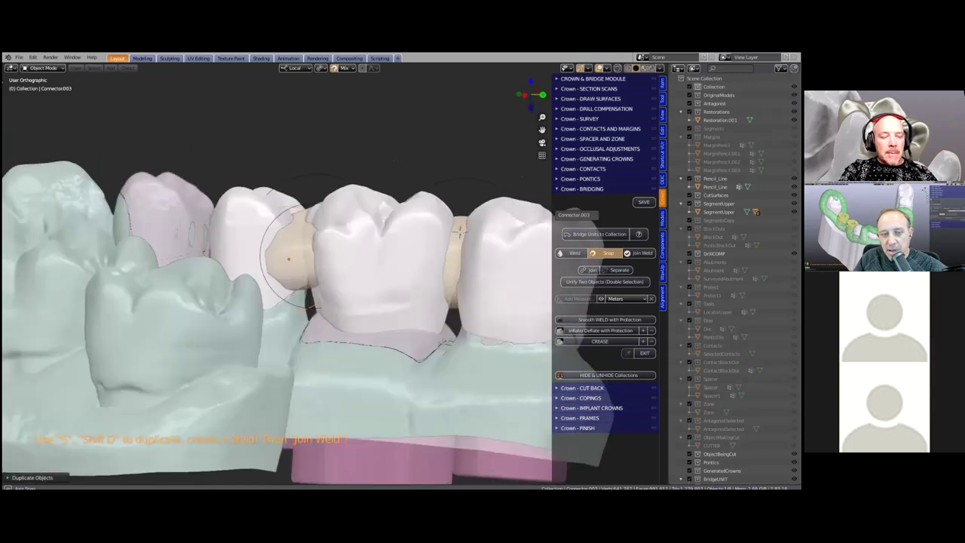
key(s)
click(362, 280)
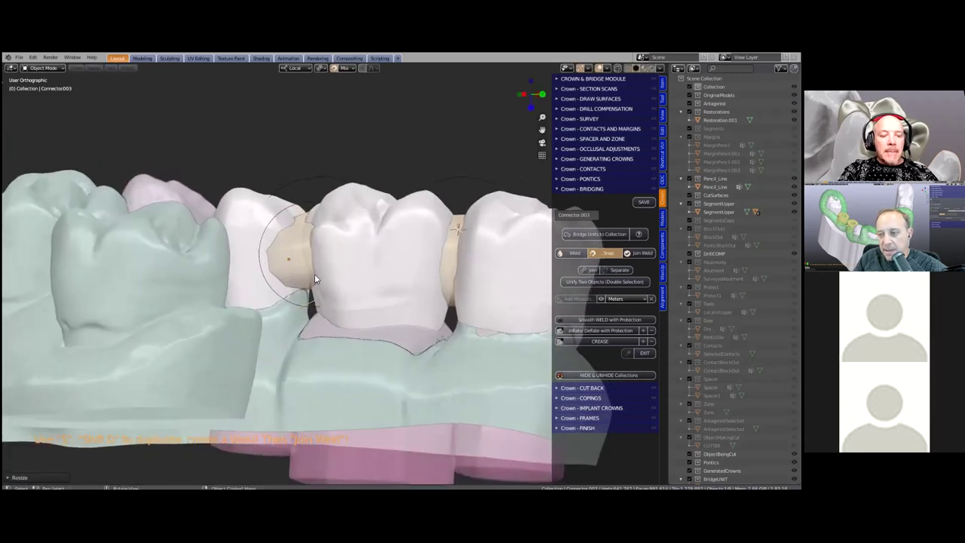
key(g)
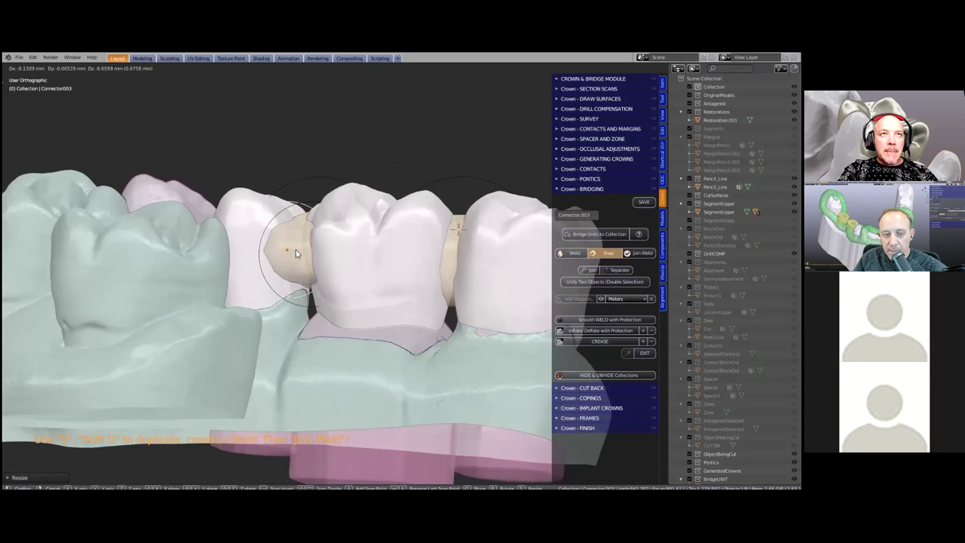
click(294, 254)
Step: Add Connector.004 and Connector.005 in the right gap, then Join Weld everything into the BridgeUNIT
middle_drag(324, 318, 447, 248)
key(shift+d)
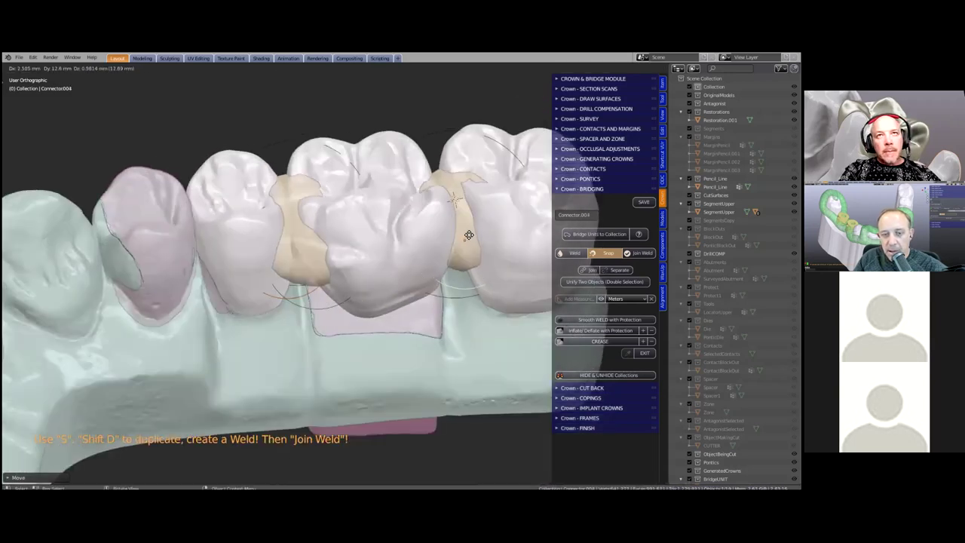
click(470, 250)
middle_drag(437, 224, 520, 268)
key(shift+d)
click(453, 280)
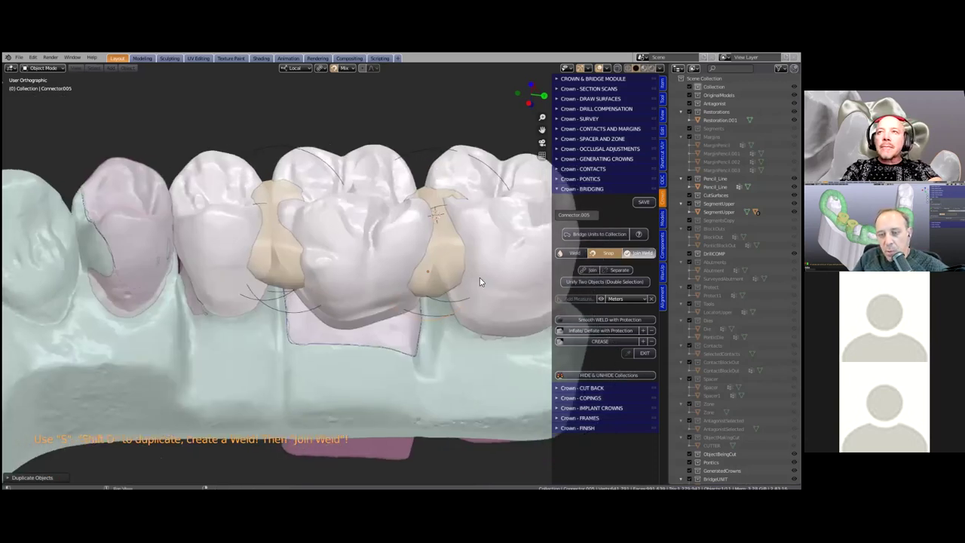
click(597, 271)
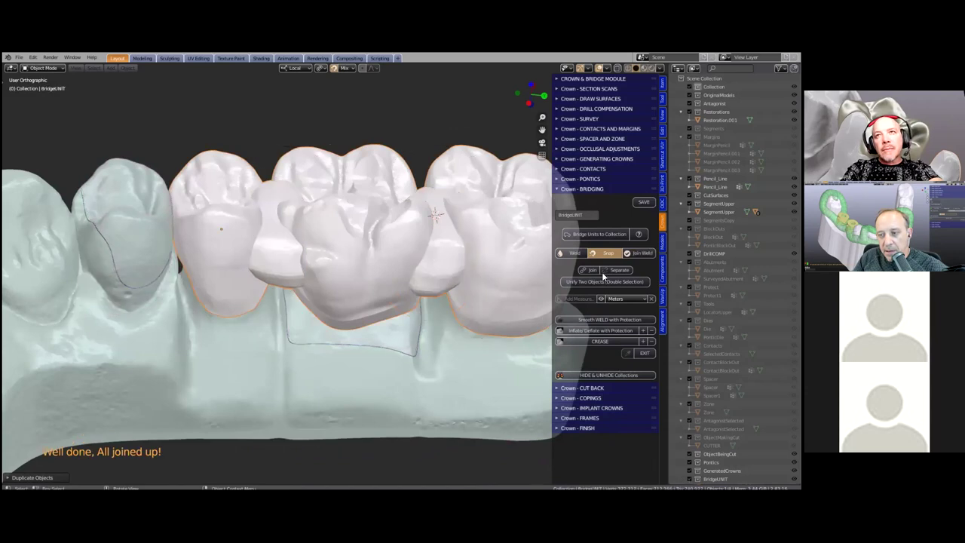
Step: Run Smooth WELD with Protection and smooth along the right crown's connector margin in Sculpt Mode
click(591, 318)
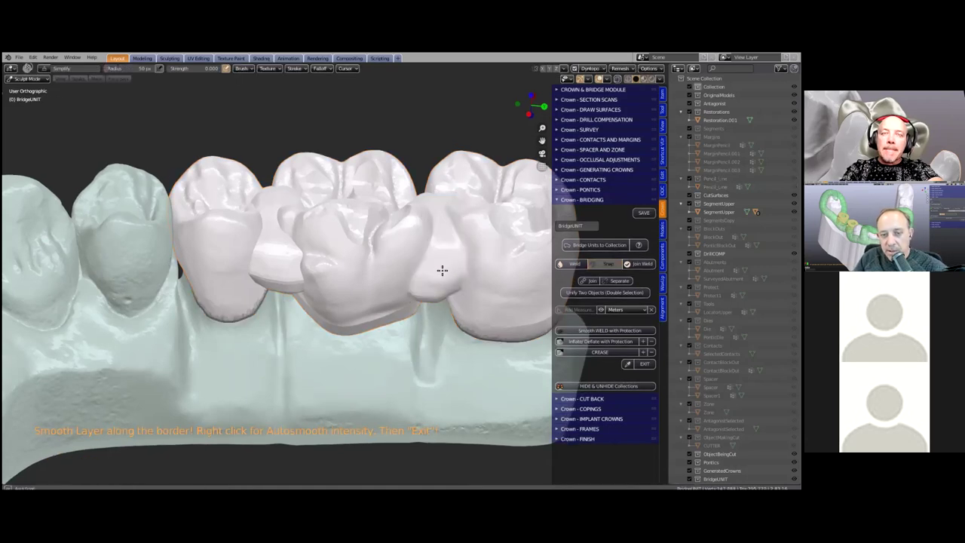
middle_drag(433, 230, 456, 265)
middle_drag(408, 287, 407, 280)
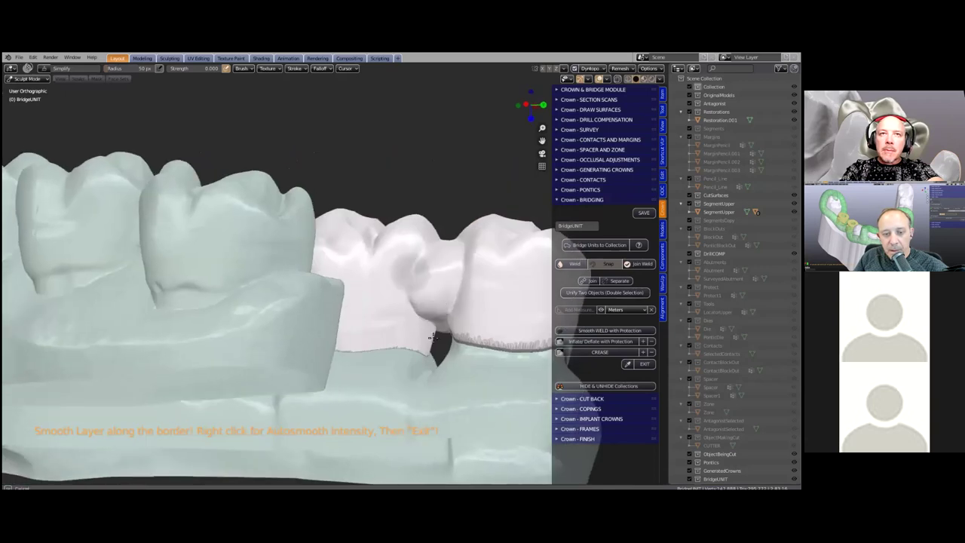
middle_drag(445, 370, 474, 209)
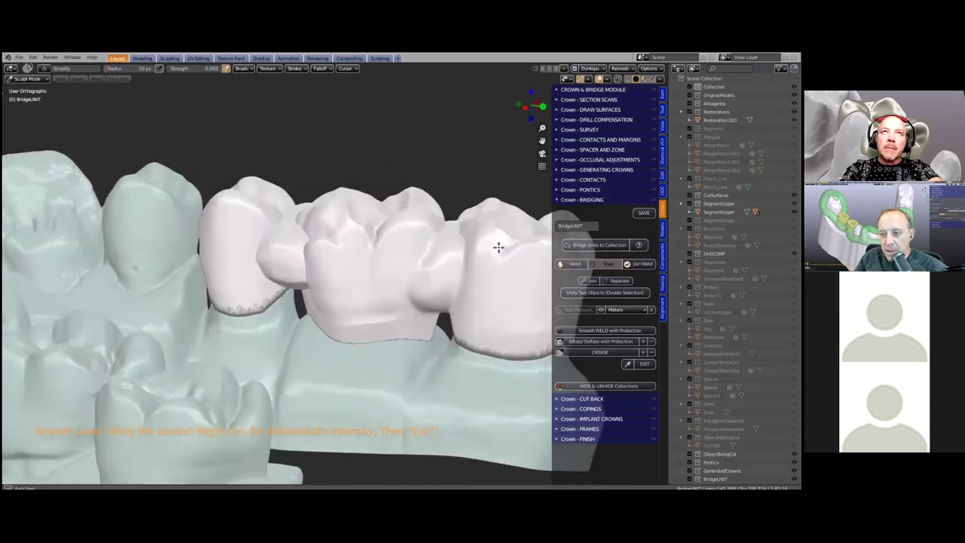
middle_drag(500, 248, 480, 136)
middle_drag(467, 178, 426, 106)
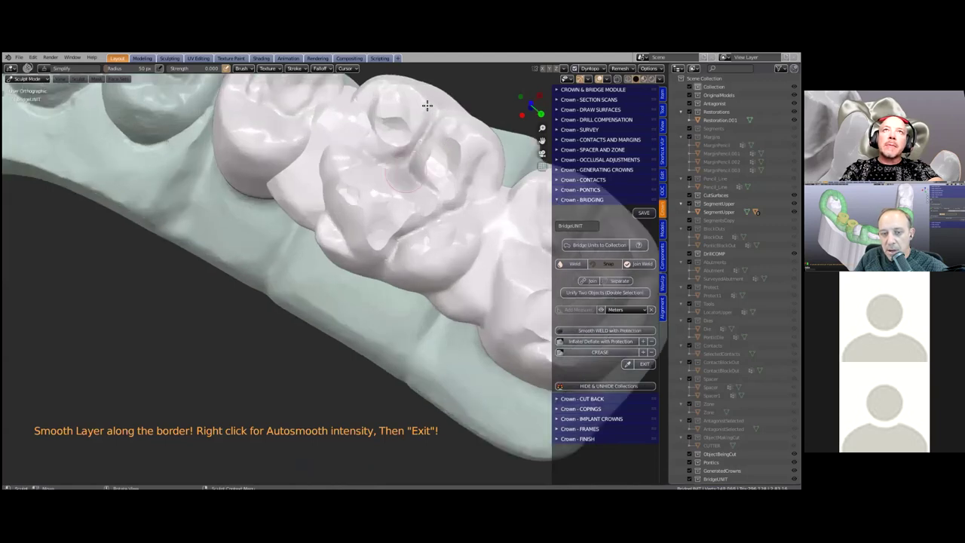
middle_drag(393, 157, 370, 196)
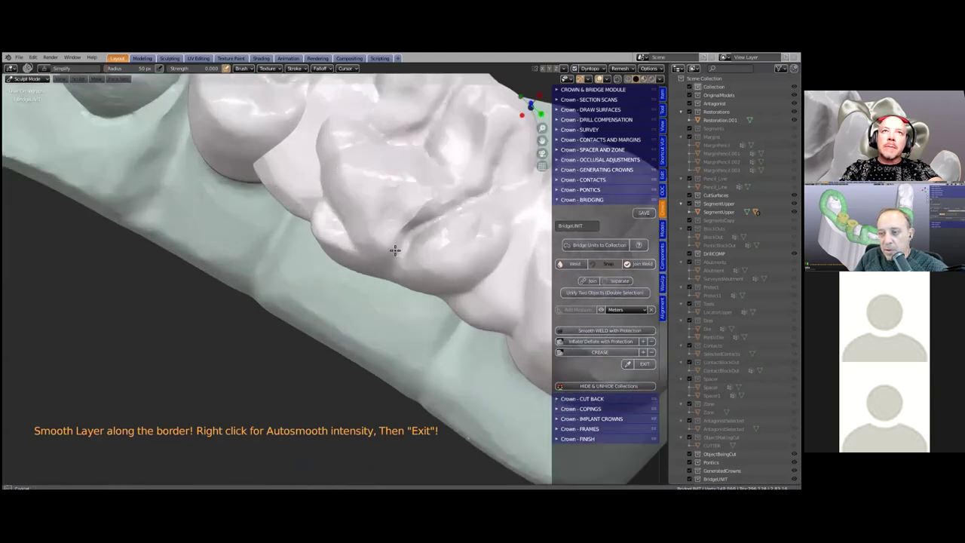
middle_drag(491, 250, 315, 236)
middle_drag(329, 298, 320, 262)
middle_drag(324, 329, 226, 334)
mouse_move(426, 297)
mouse_down()
mouse_move(458, 206)
mouse_move(453, 297)
mouse_move(487, 304)
mouse_move(467, 279)
mouse_move(465, 330)
mouse_up()
middle_drag(465, 330, 306, 302)
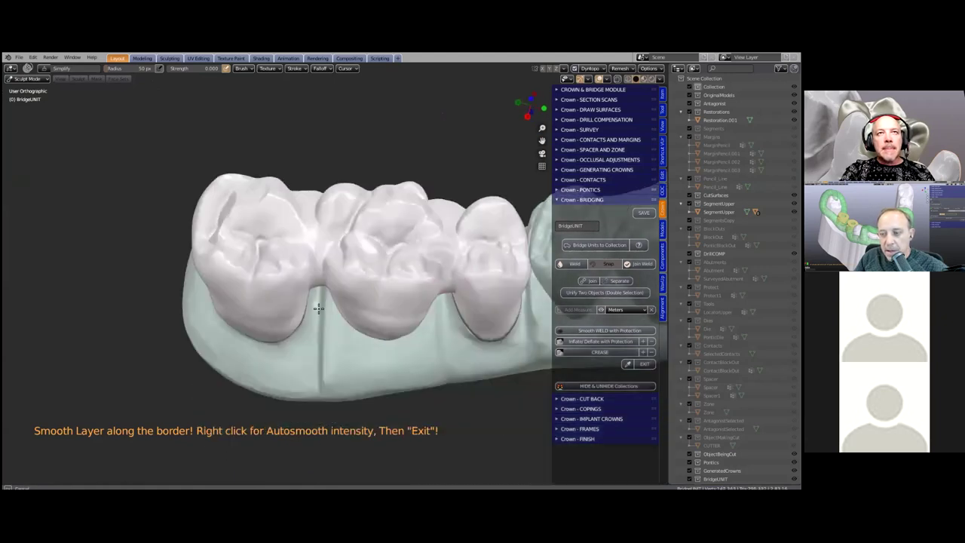